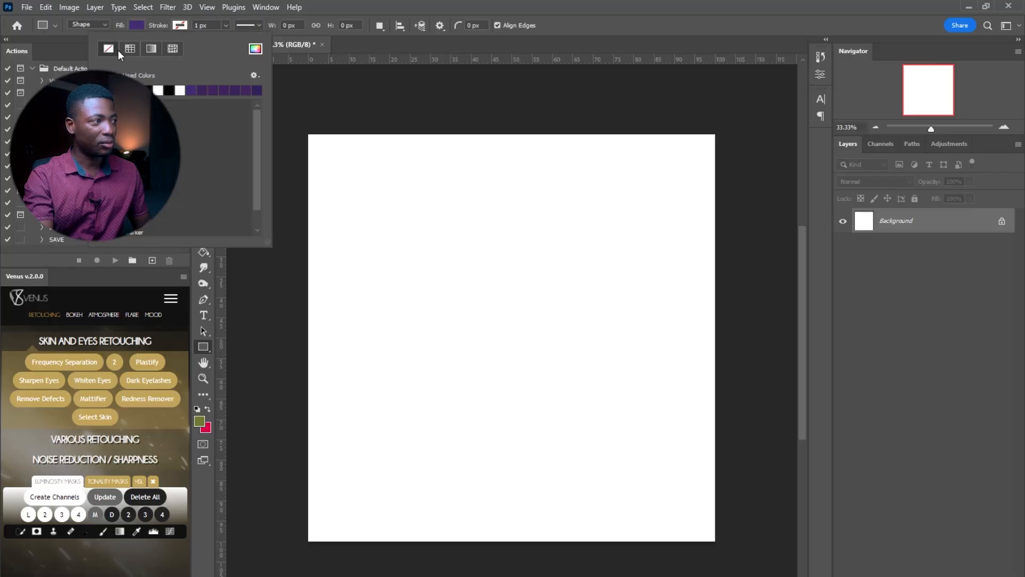
Draw a purple rectangle across the upper part of the canvas
left_click(367, 208)
mouse_move(368, 185)
left_mouse_down()
mouse_move(609, 361)
mouse_move(667, 357)
mouse_move(667, 371)
left_mouse_up()
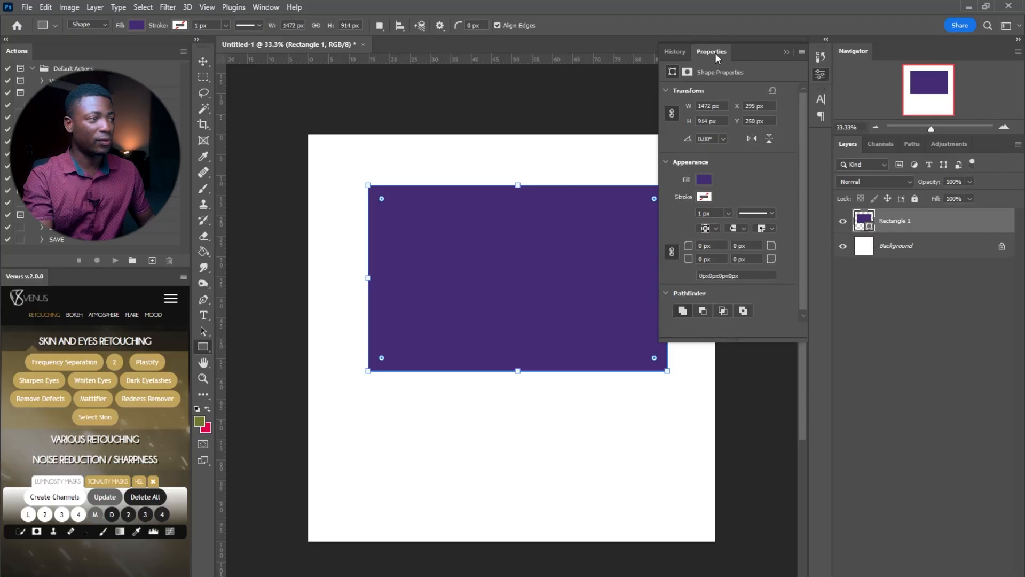
left_click(262, 7)
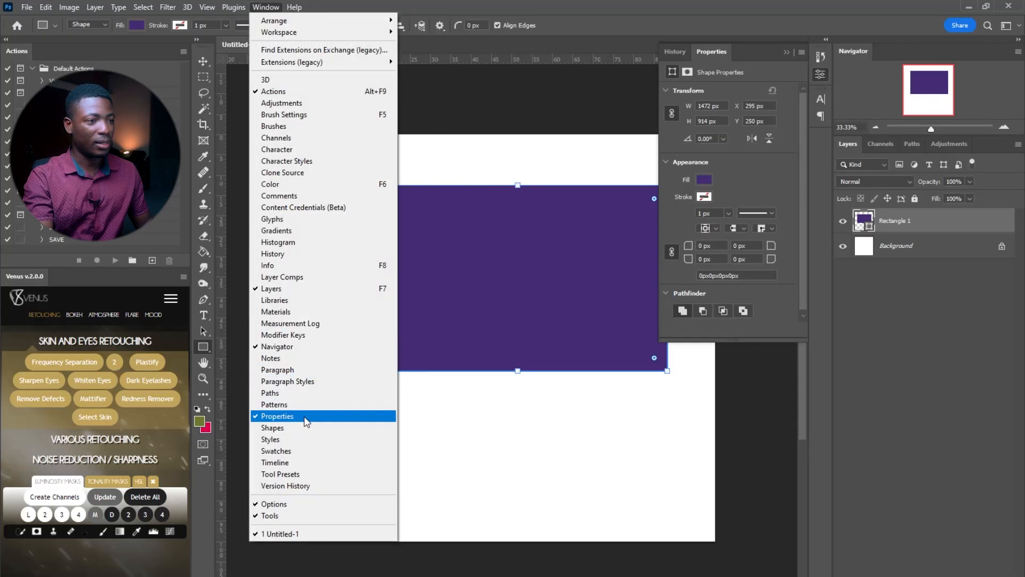
Set the rectangle's linked corner radius to 100 px on all four corners
left_click(702, 246)
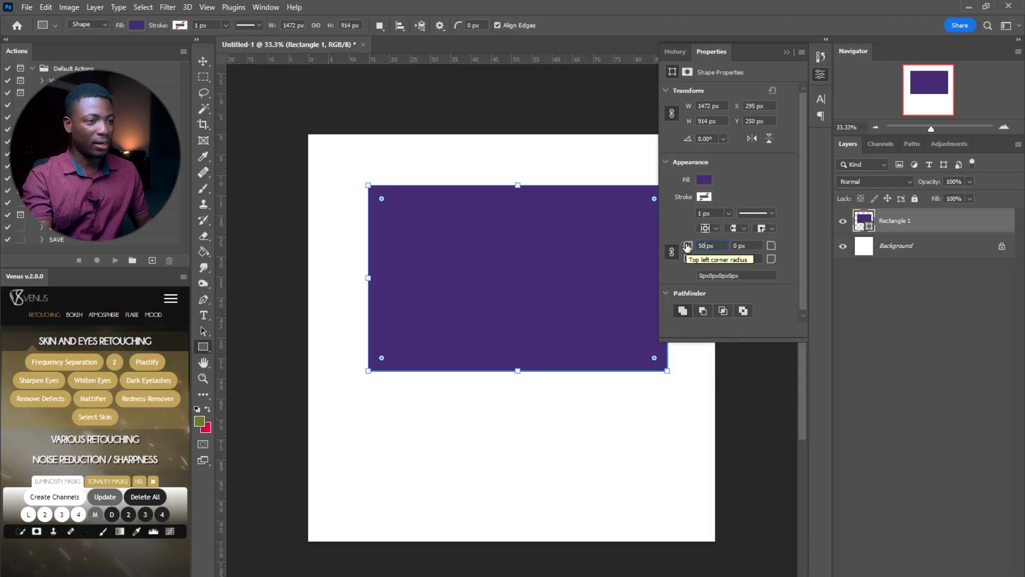
type("50")
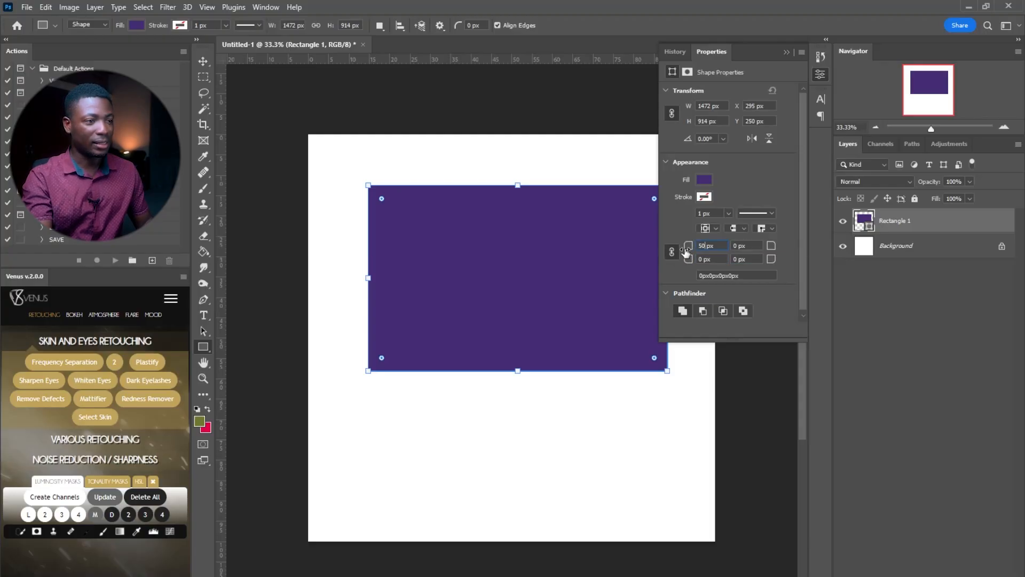
key("Return")
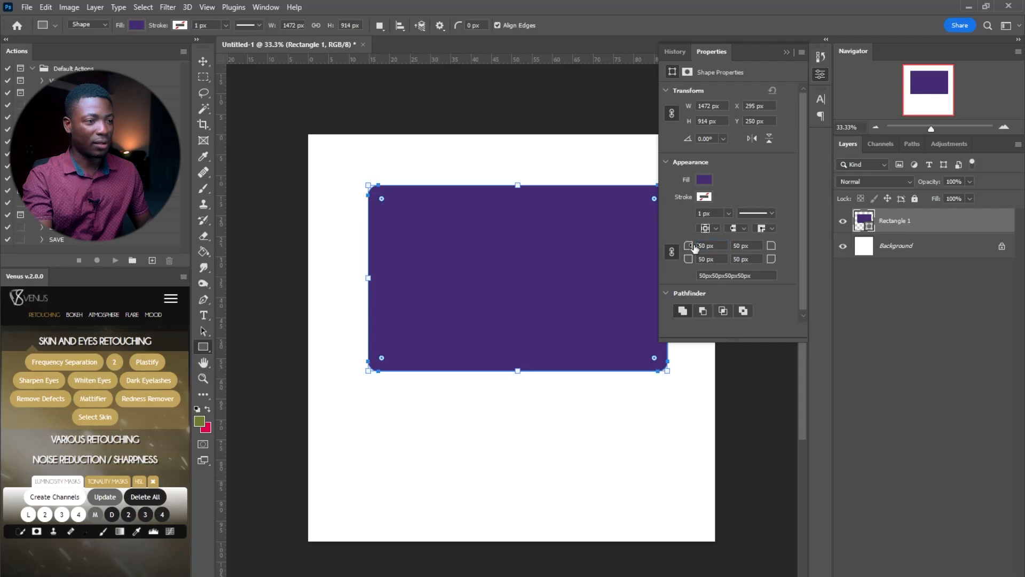
left_click(701, 245)
type("100")
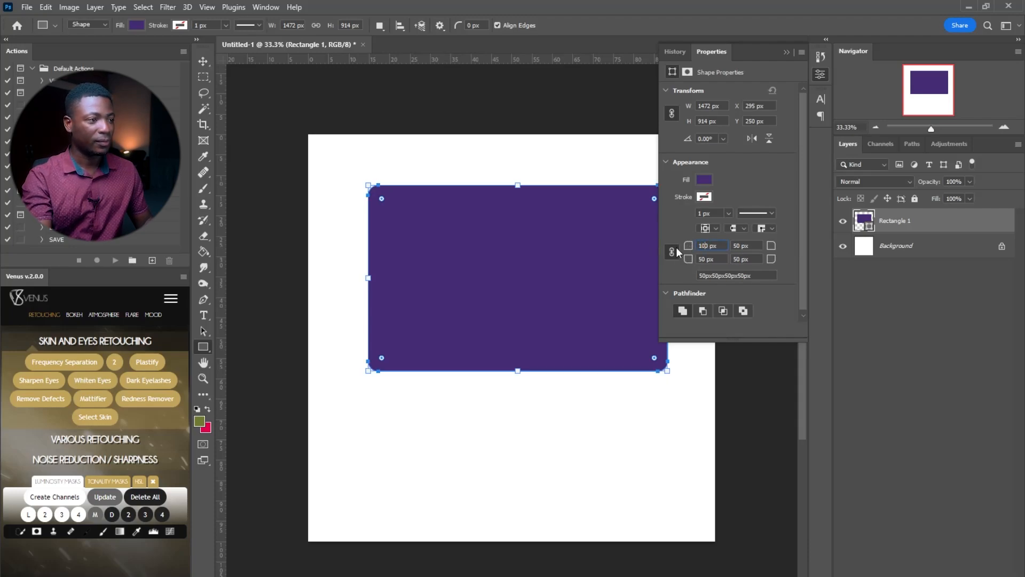
key("Return")
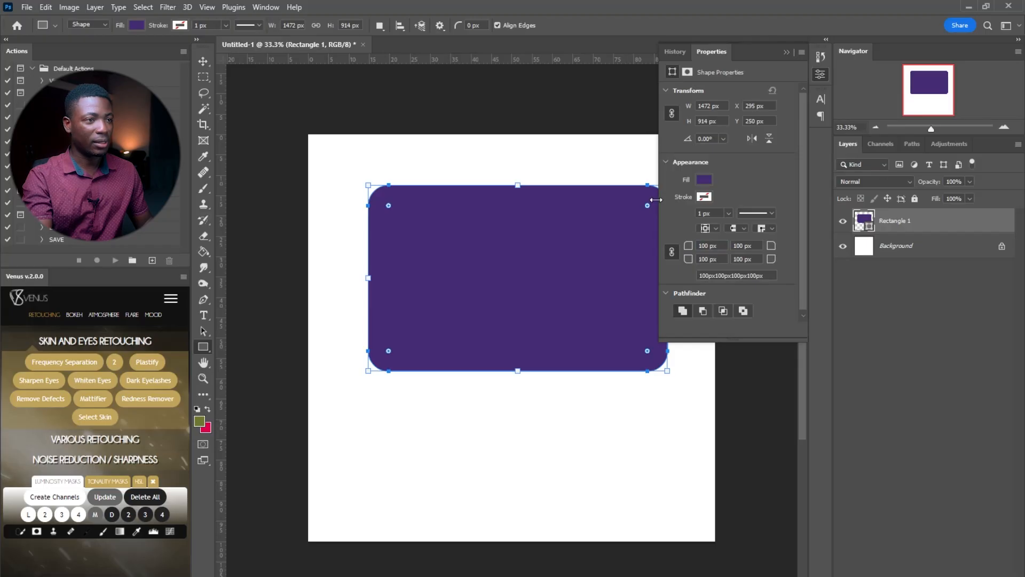
left_click(820, 75)
left_click(204, 61)
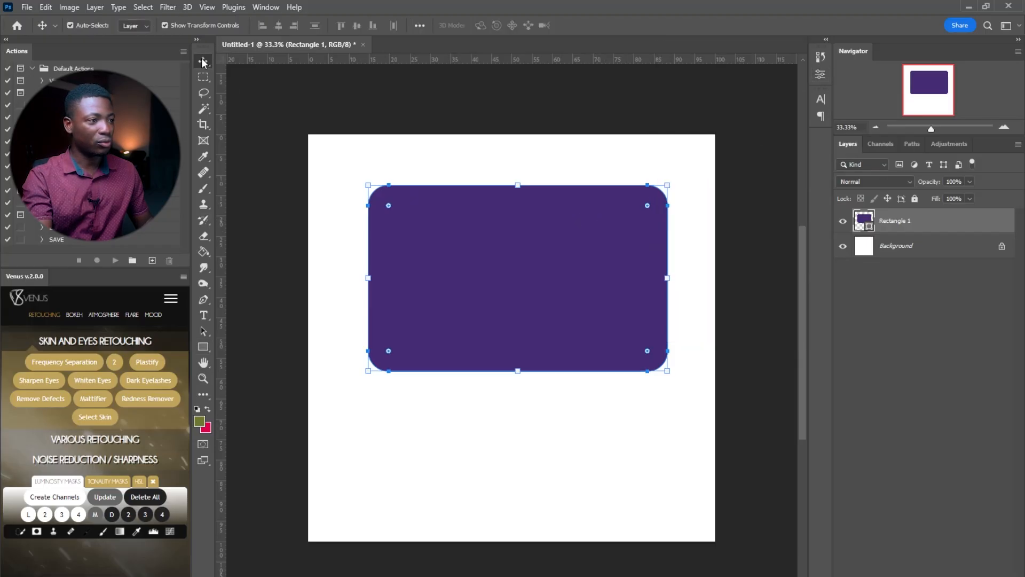
Place a vertical guide at the canvas centre and snap the rounded rectangle to it
mouse_move(548, 277)
left_mouse_down()
mouse_move(527, 272)
mouse_move(542, 274)
left_mouse_up()
left_click(774, 336)
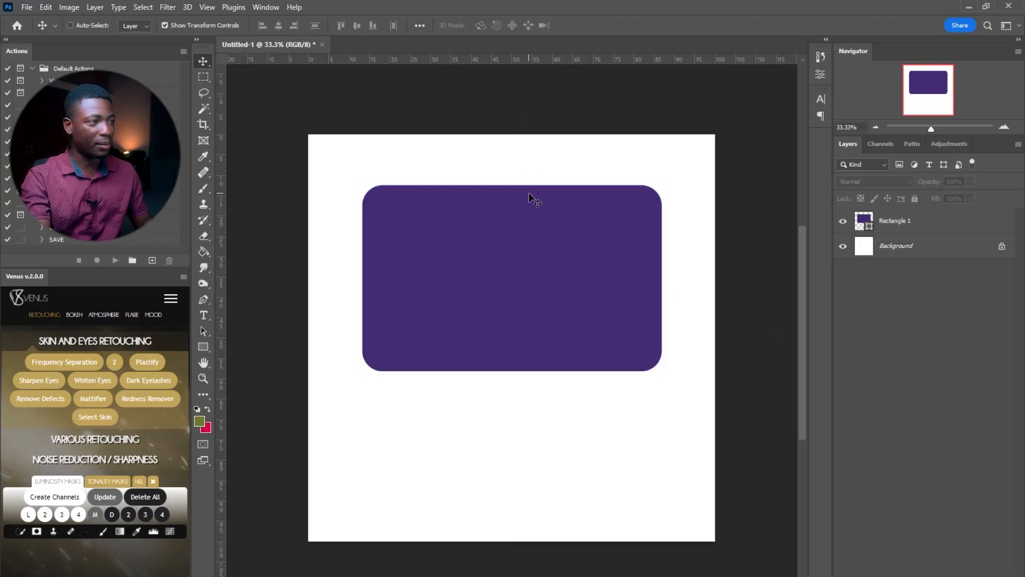
key("ctrl+r")
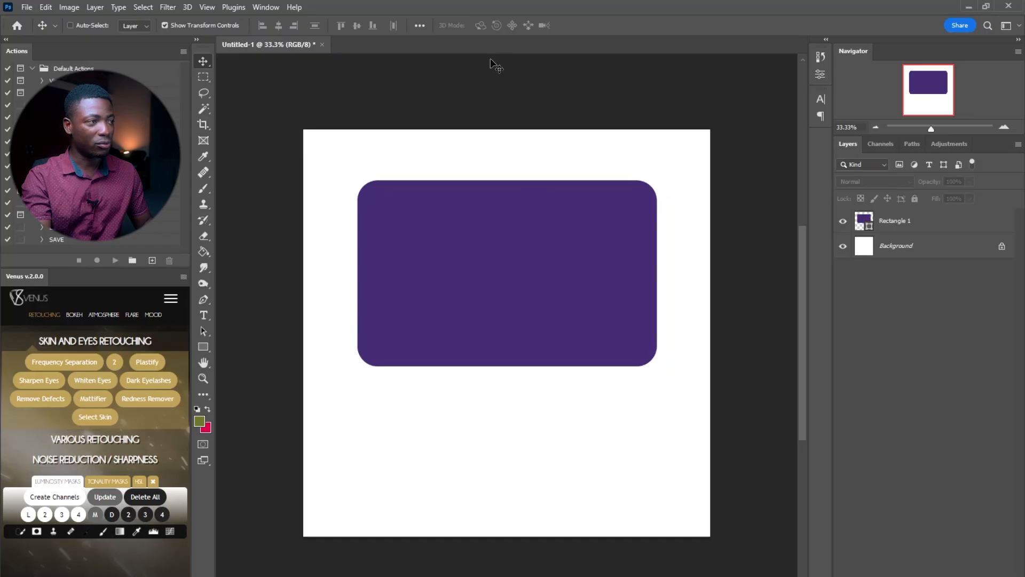
key("ctrl+r")
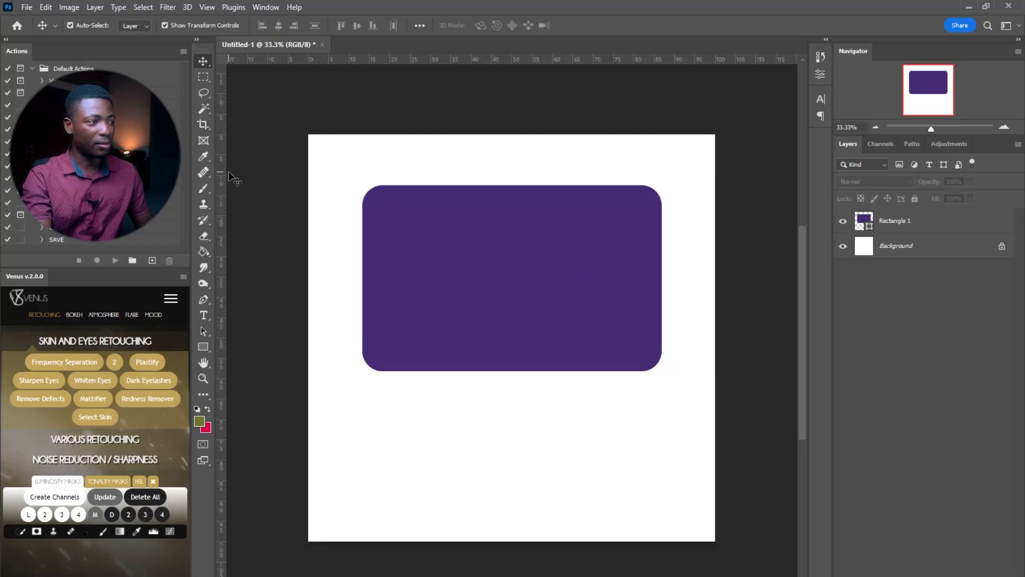
left_click_drag(221, 172, 512, 184)
mouse_move(548, 275)
left_mouse_down()
mouse_move(552, 261)
mouse_move(551, 270)
left_mouse_up()
Stretch the rectangle's bottom edge down to about 109.5% height
left_click_drag(512, 367, 513, 385)
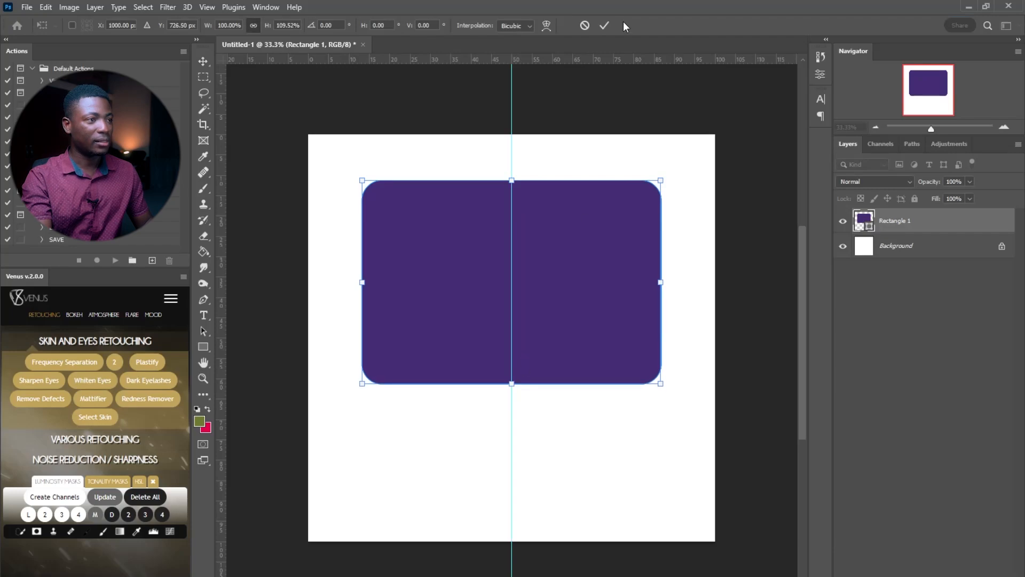
left_click(604, 25)
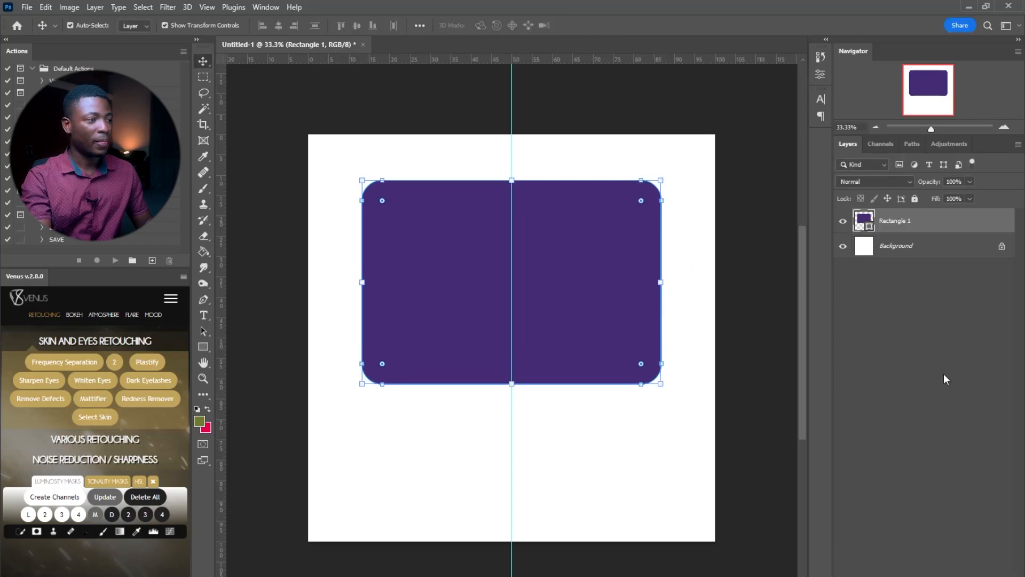
left_click(926, 526)
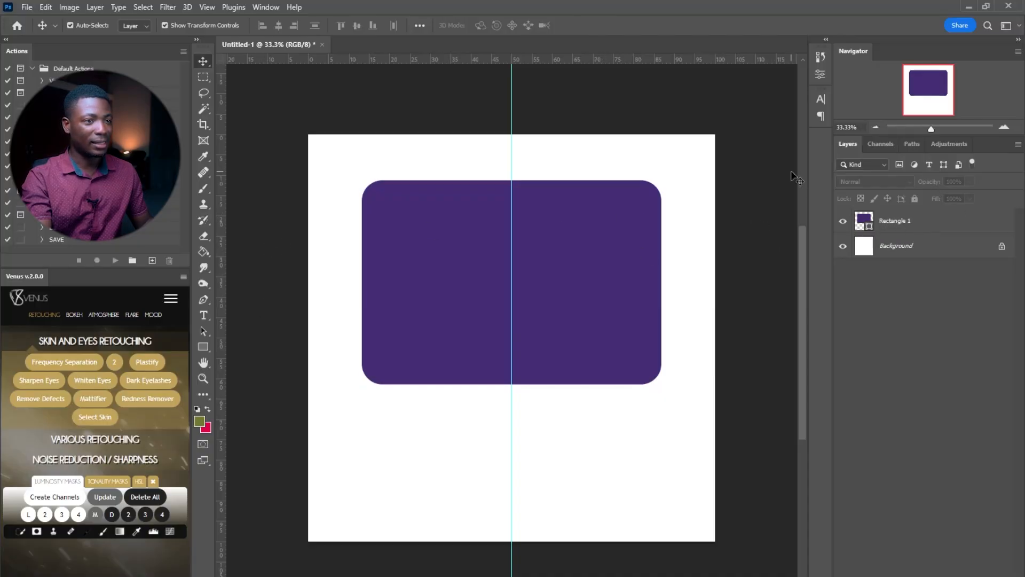
Type the two-line heading WE'RE / HIRING inside the purple rectangle
left_click(198, 315)
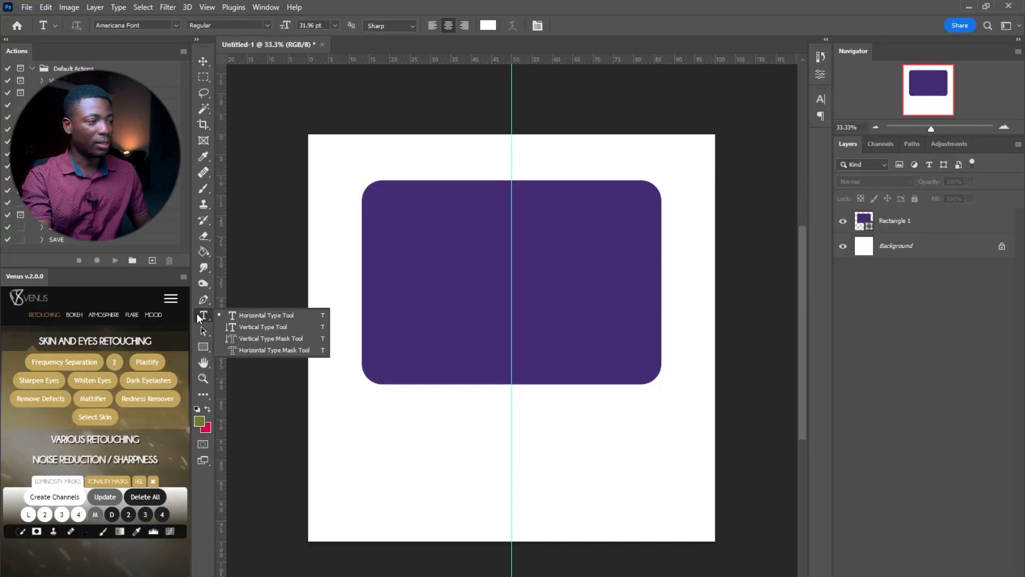
left_click(271, 316)
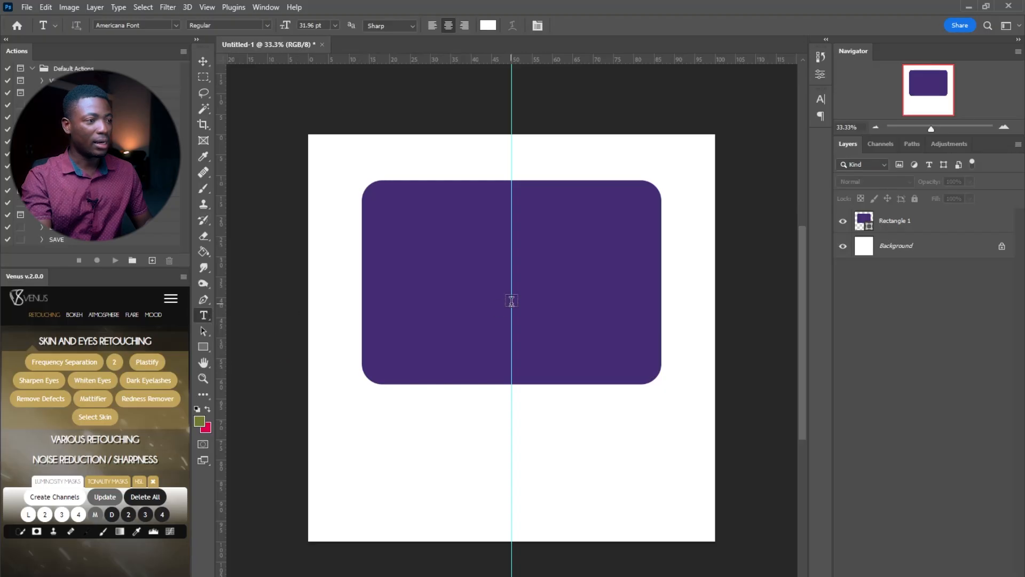
left_click(469, 268)
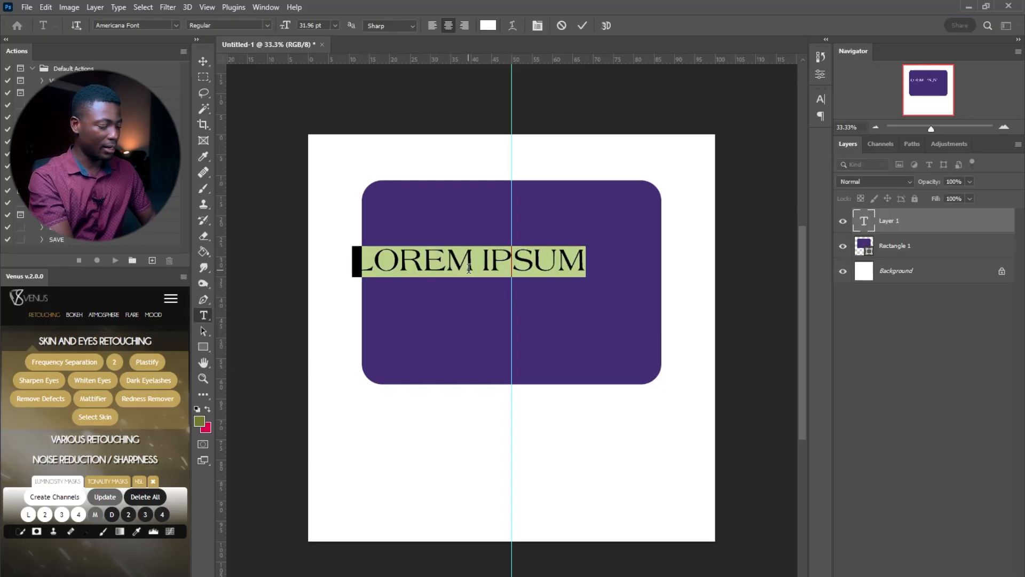
type("WE'")
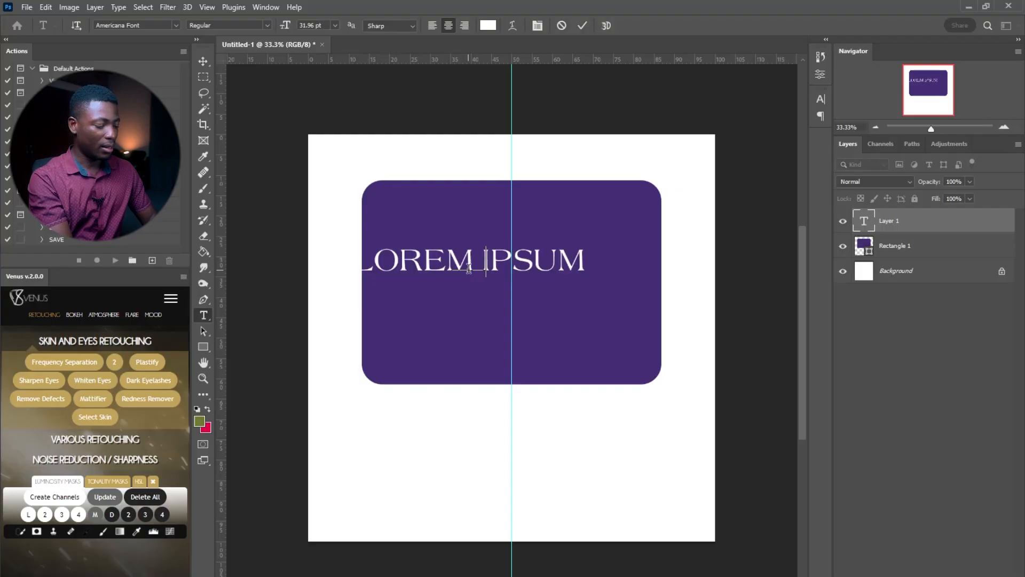
type("RE")
key("Return")
type("HIRI")
key("BackSpace")
key("BackSpace")
type("IRING")
Set the heading to Poppins at 75 pt and centre it in the rectangle
key("ctrl+a")
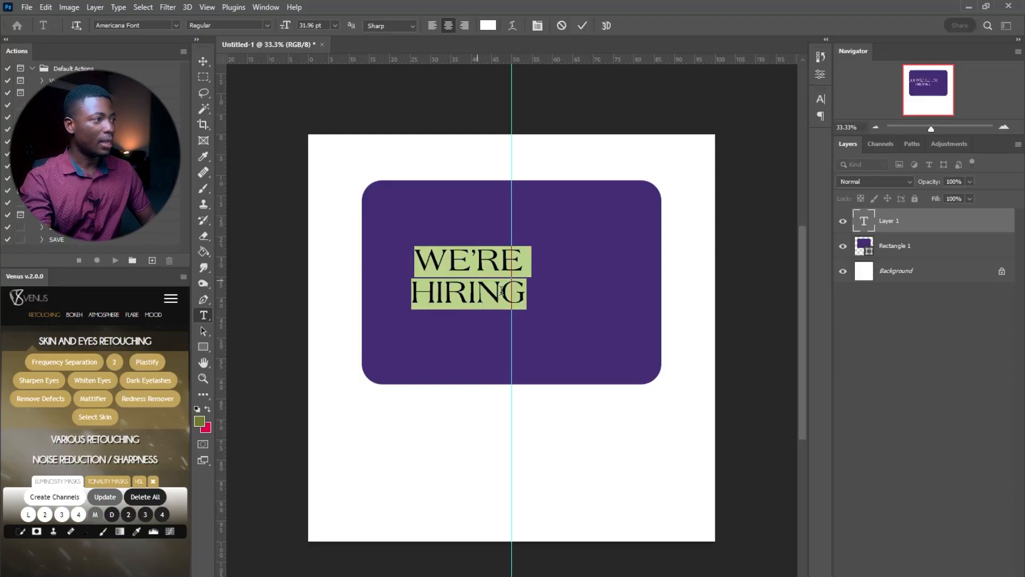
left_click(175, 25)
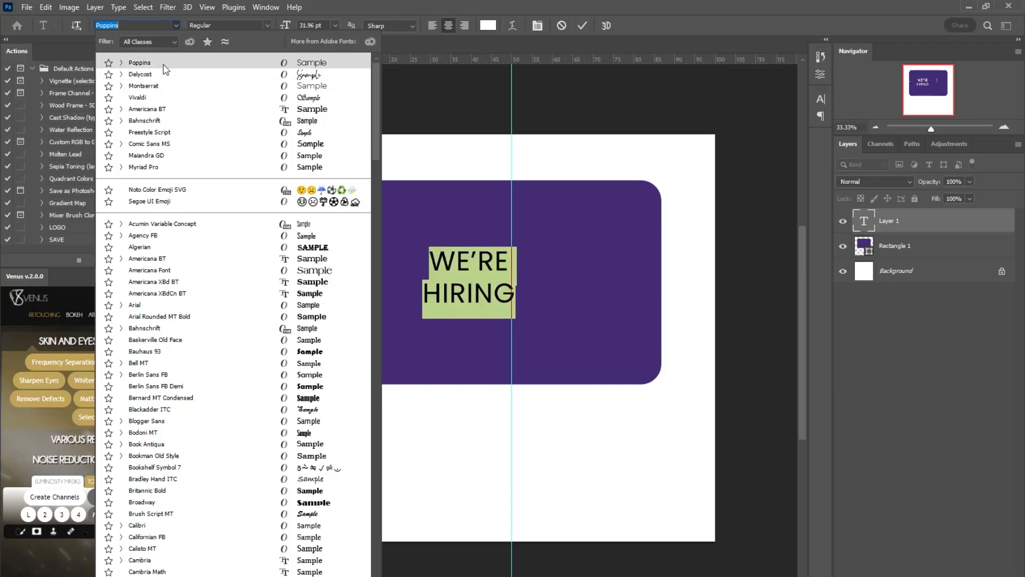
left_click(163, 63)
left_click(265, 25)
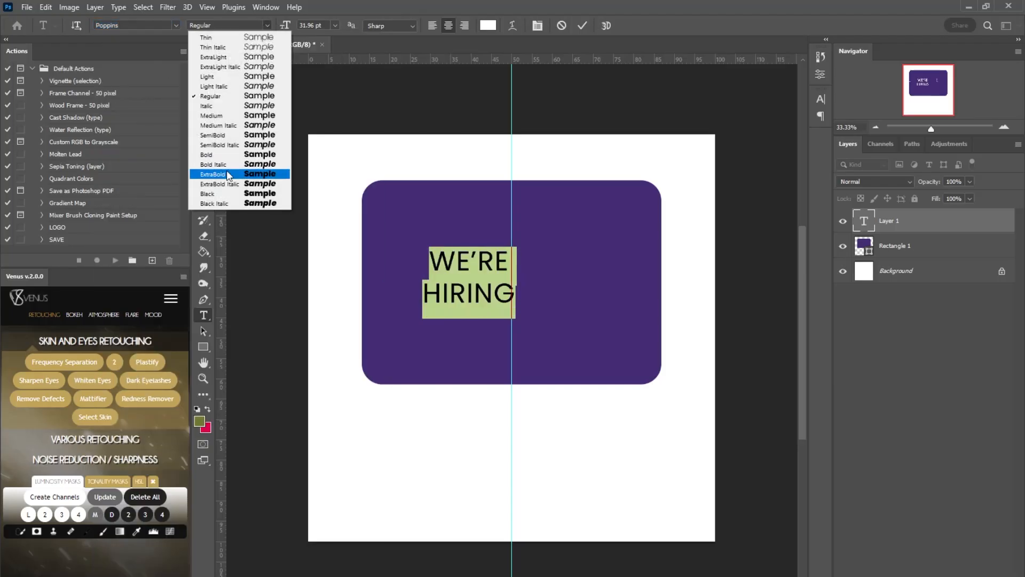
left_click(228, 193)
left_click_drag(288, 25, 314, 25)
left_click(487, 267)
left_click_drag(500, 395, 545, 396)
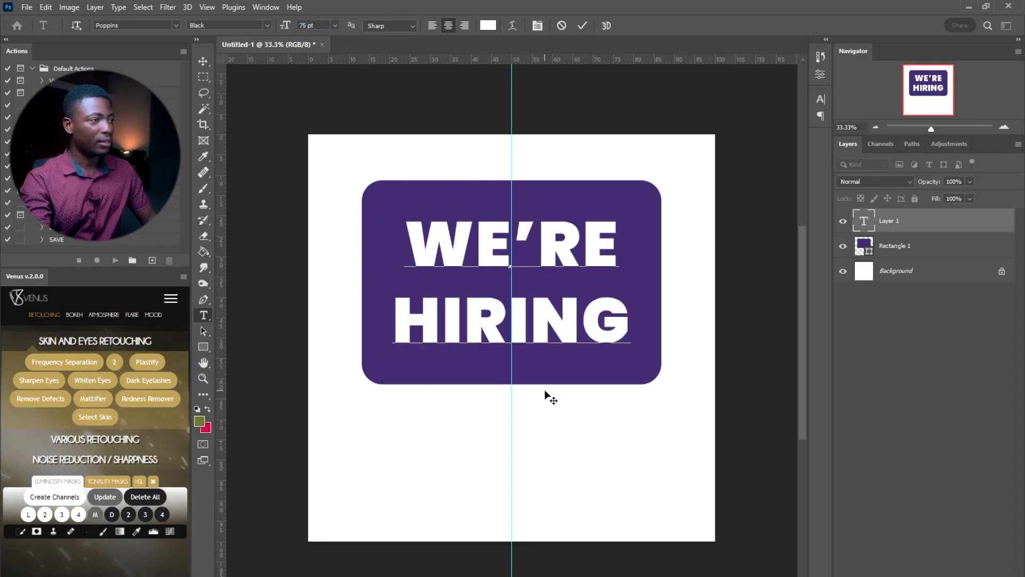
Change the heading weight to Poppins Bold and commit the text
key("ctrl+a")
left_click(265, 24)
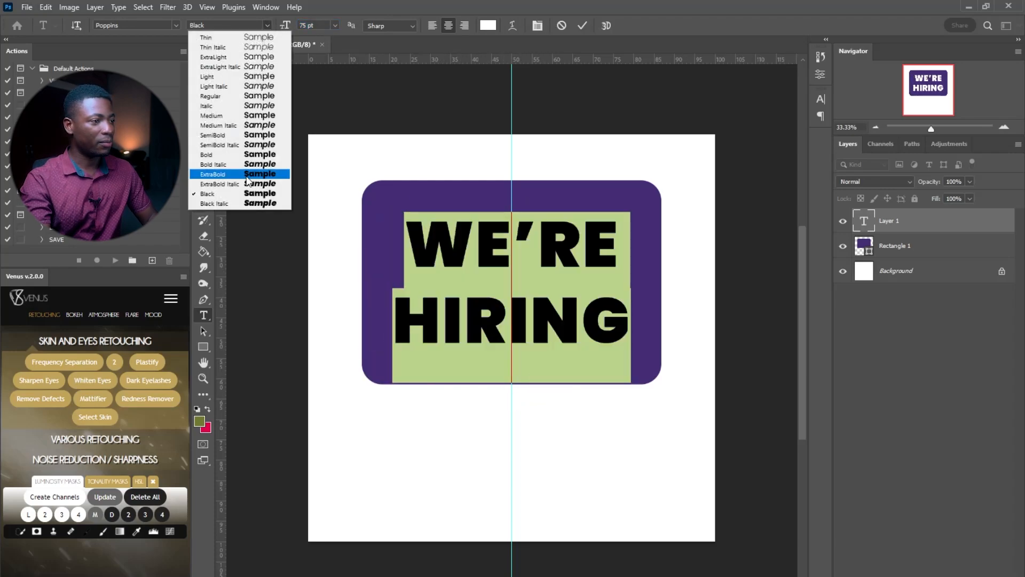
left_click(246, 167)
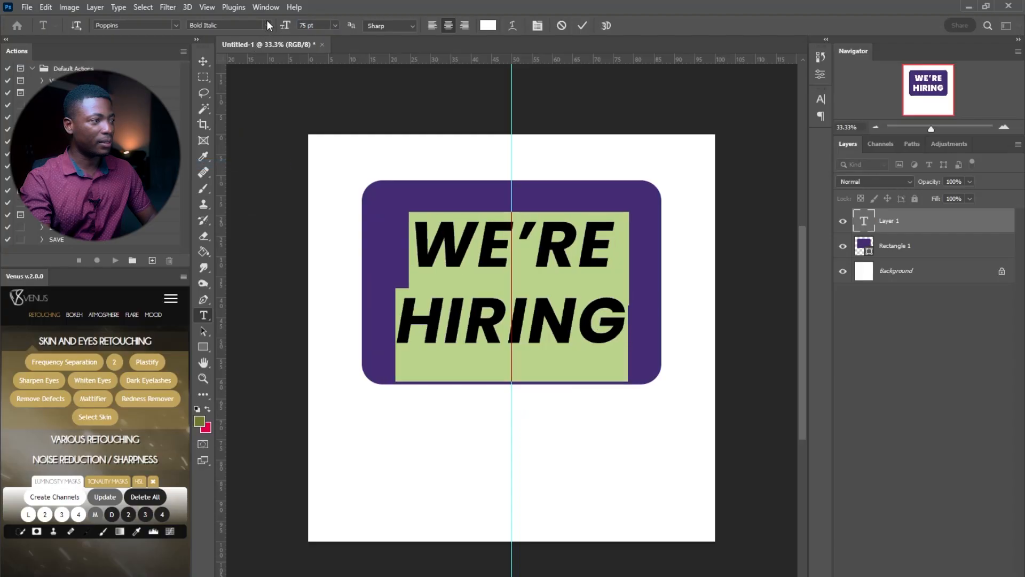
left_click(267, 23)
left_click(245, 156)
left_click(582, 26)
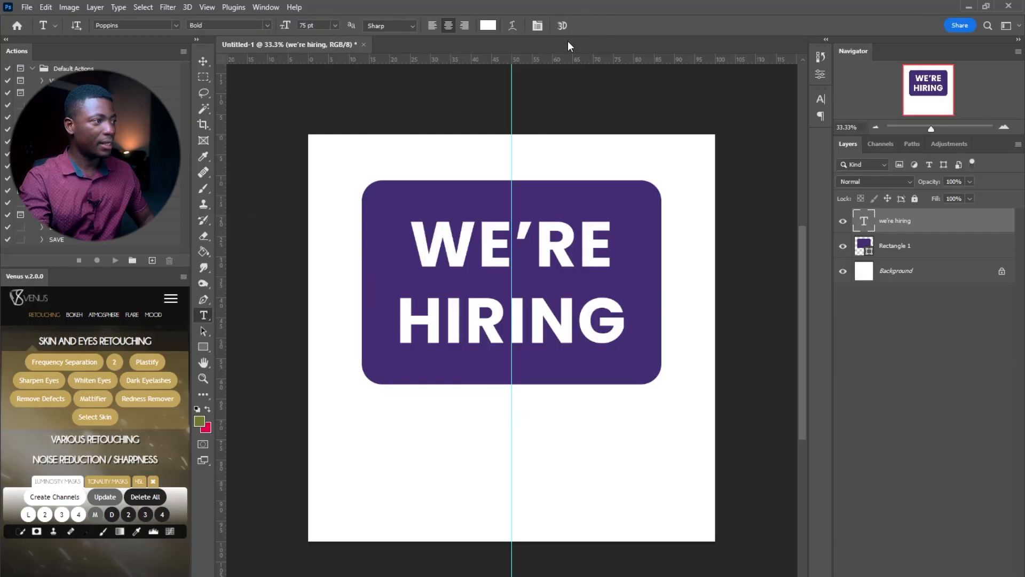
left_click(203, 60)
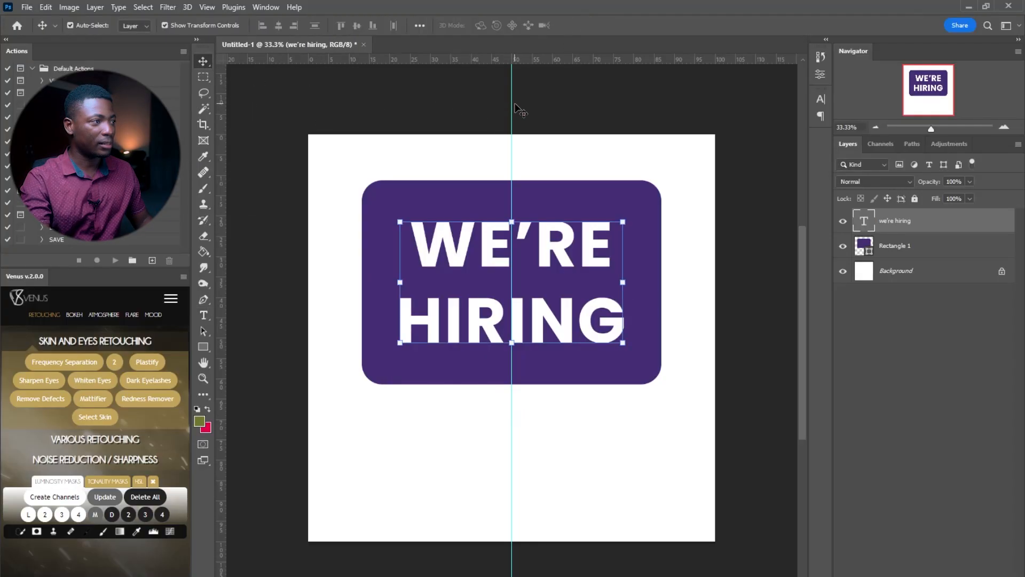
Remove the centre guide and select the heading text with the Character panel shown
left_click_drag(510, 104, 193, 84)
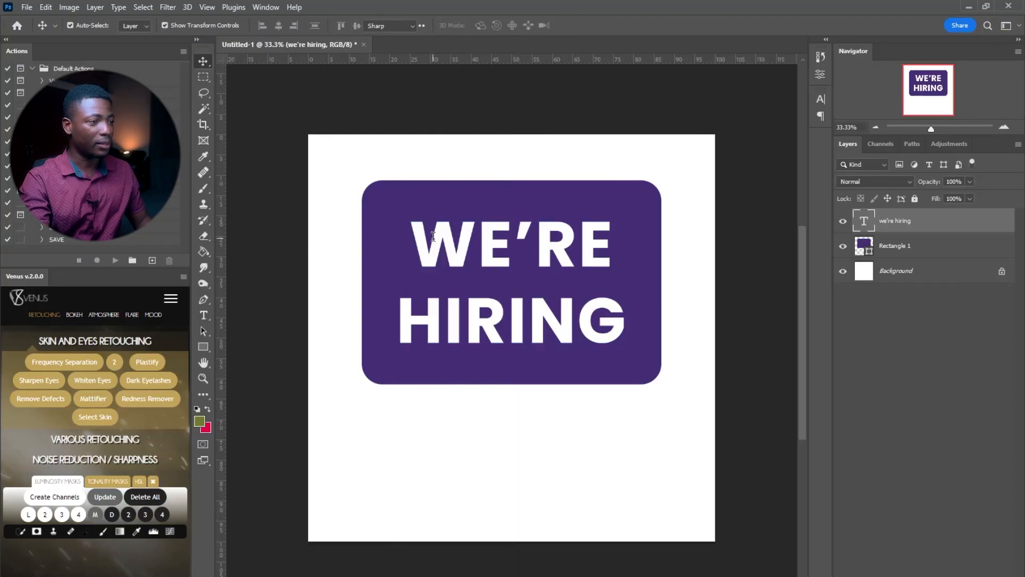
double_click(433, 242)
key("ctrl+a")
left_click(820, 100)
left_click(820, 100)
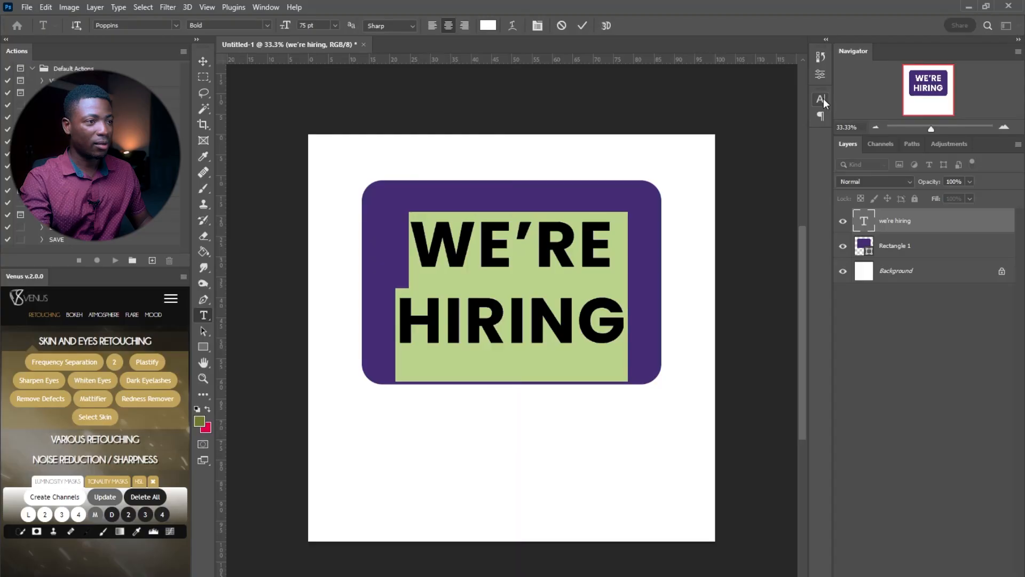
left_click(822, 99)
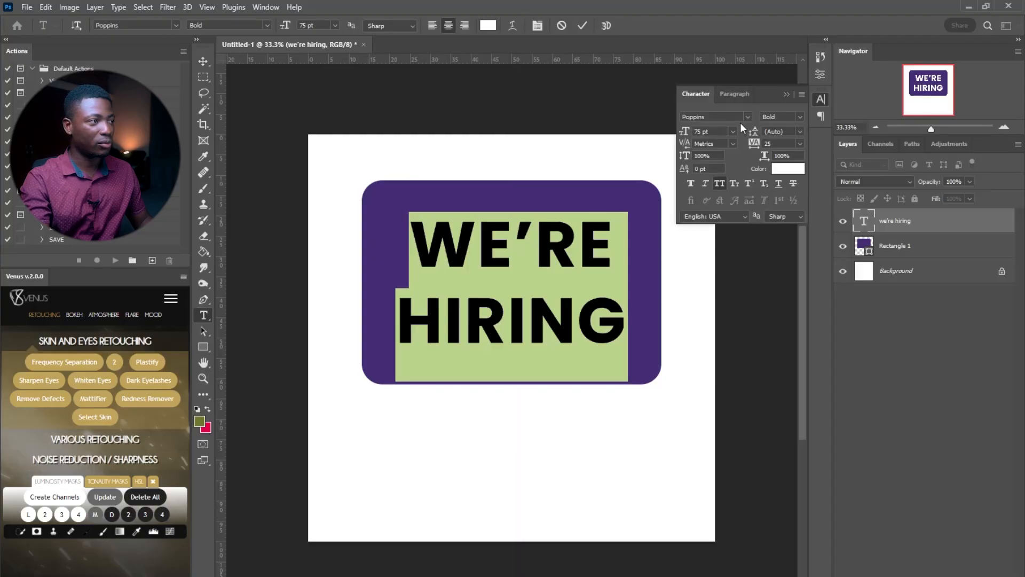
left_click(271, 7)
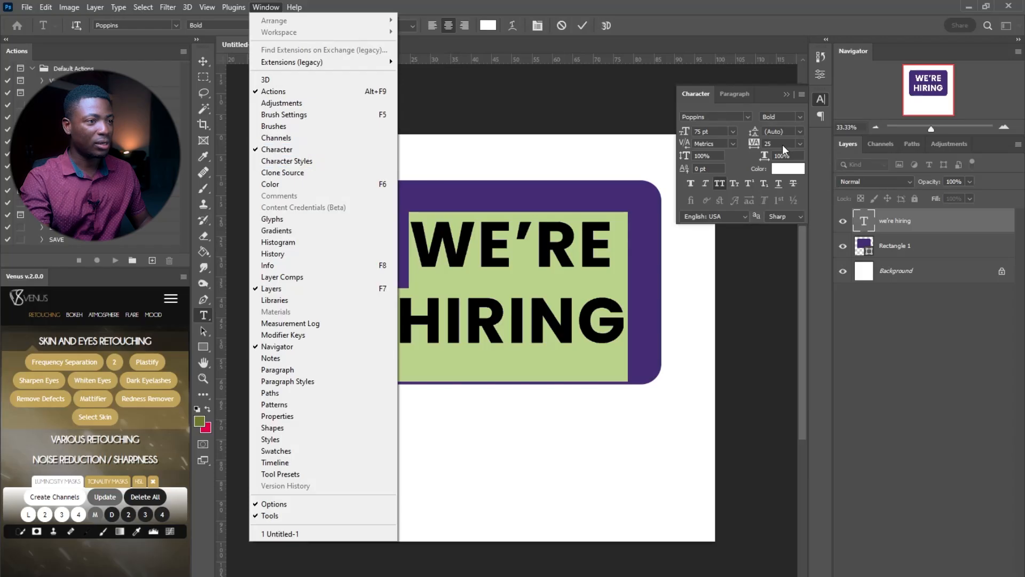
left_click(783, 144)
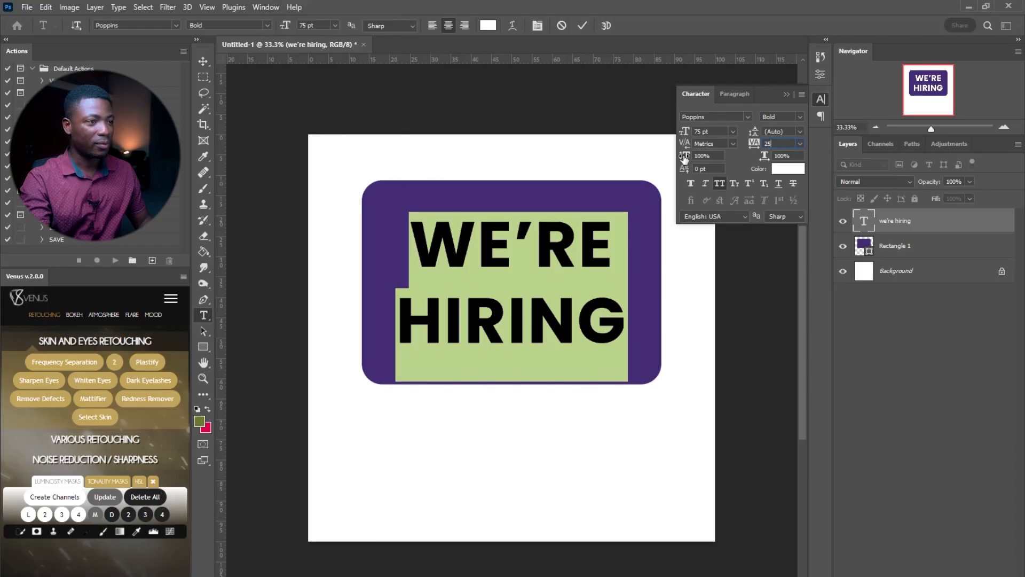
Set the heading's vertical scale to 110% and nudge it slightly right
left_click_drag(687, 160, 704, 157)
double_click(704, 156)
type("110")
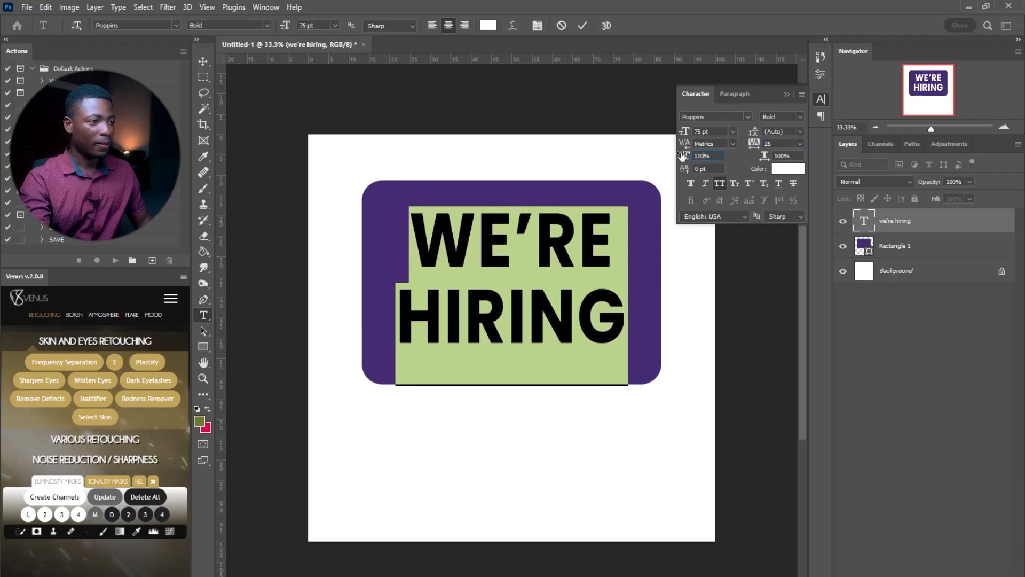
left_click(459, 309)
left_click_drag(561, 392, 565, 393)
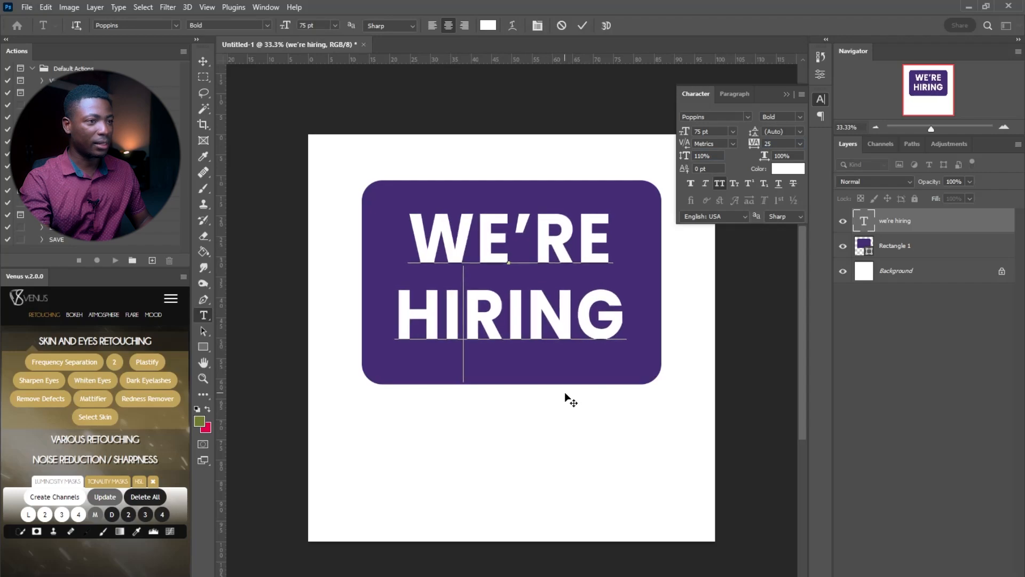
left_click(821, 99)
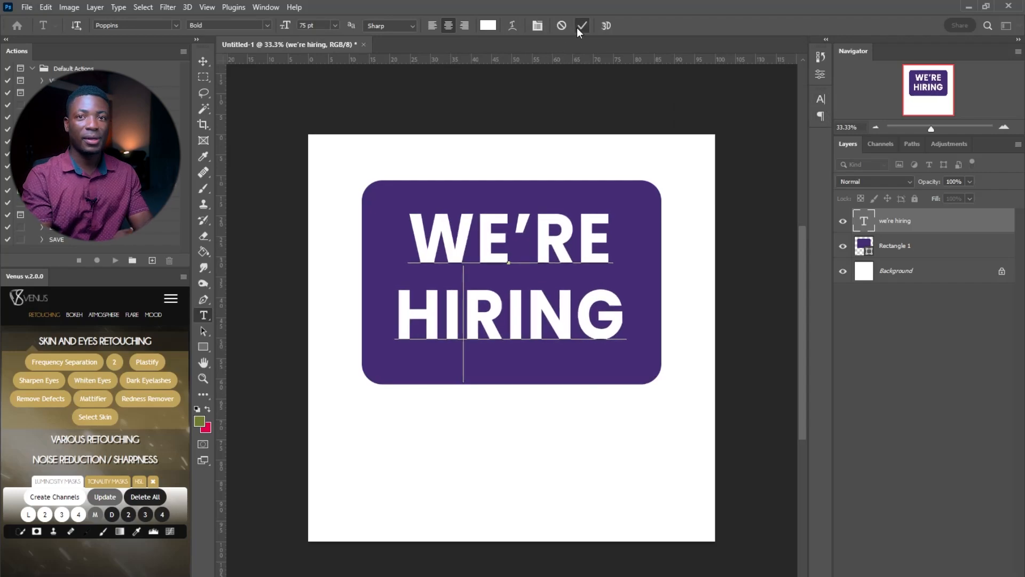
left_click(577, 30)
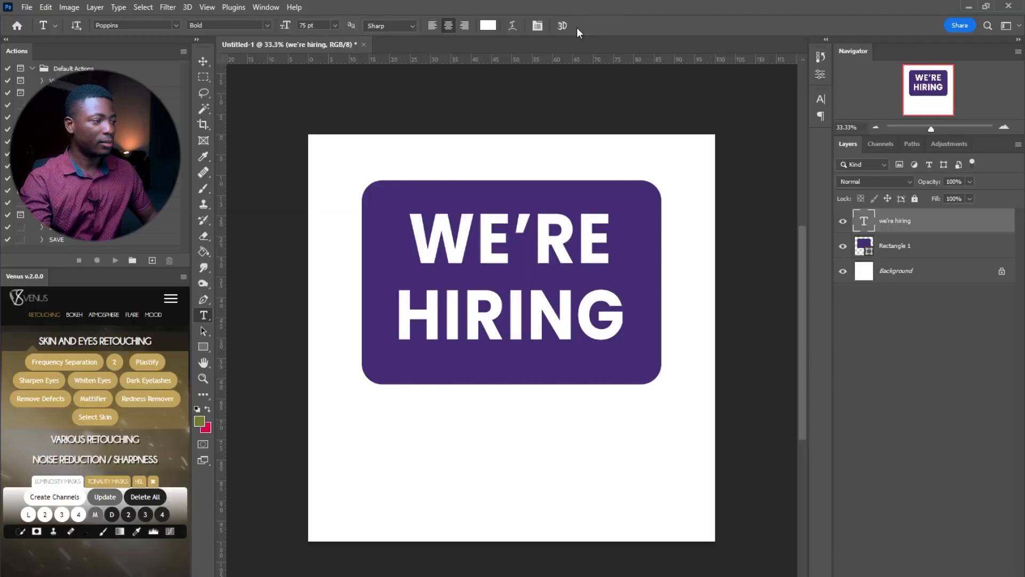
Draw a bar between WE'RE and HIRING and fill it bright yellow
left_click(203, 346)
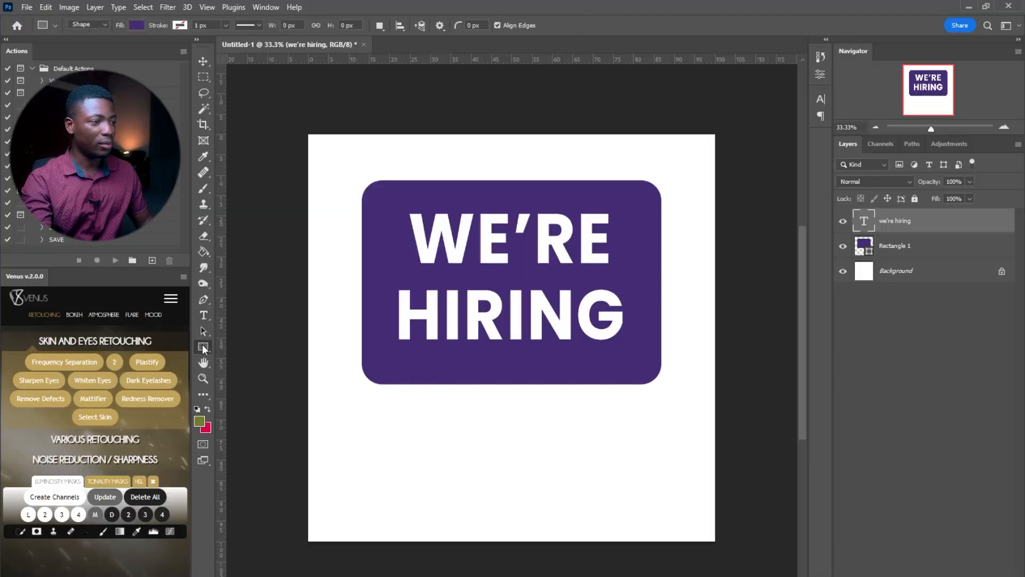
left_click_drag(420, 261, 612, 292)
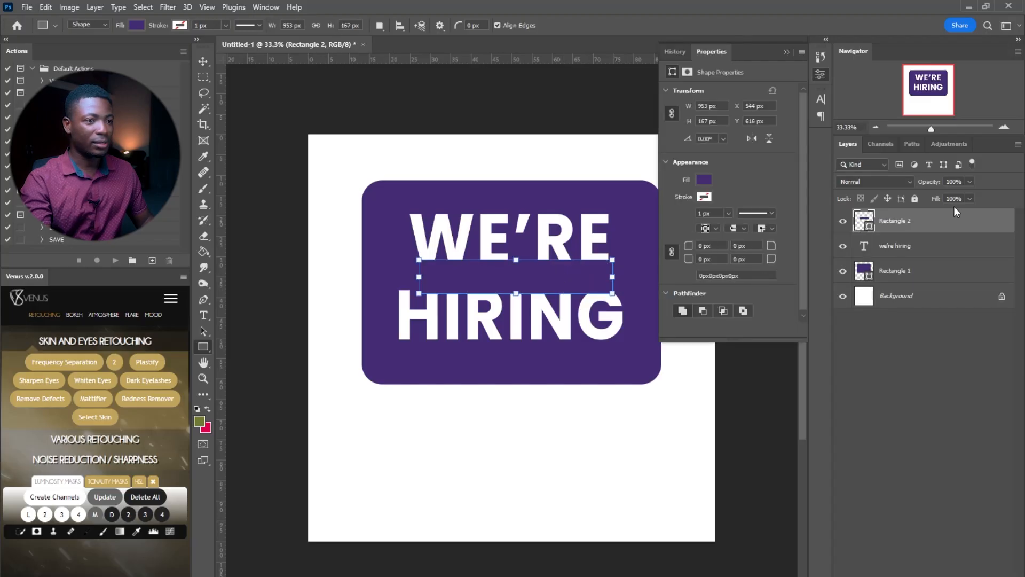
double_click(862, 219)
left_click_drag(858, 197, 858, 194)
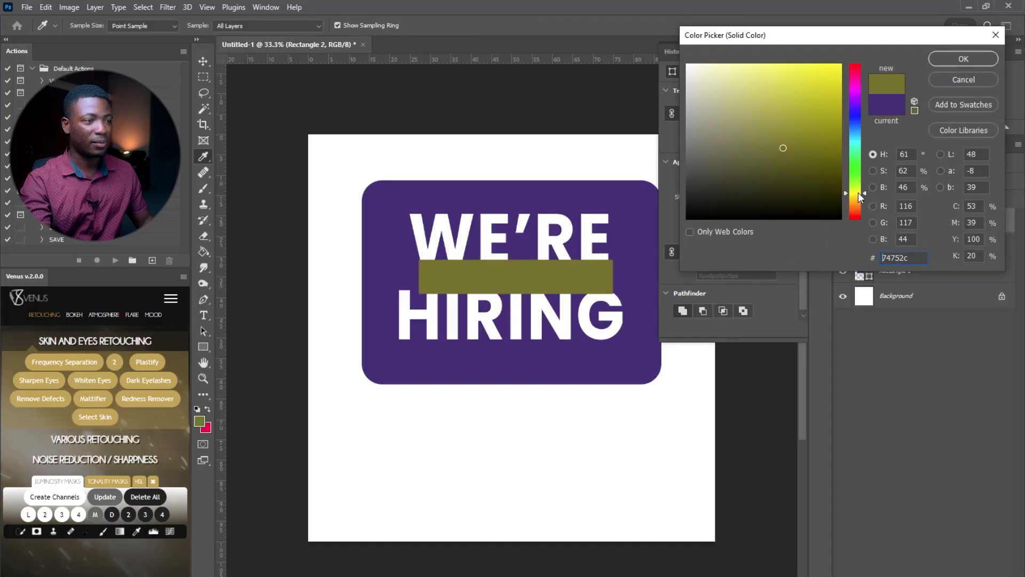
left_click(822, 67)
left_click(963, 59)
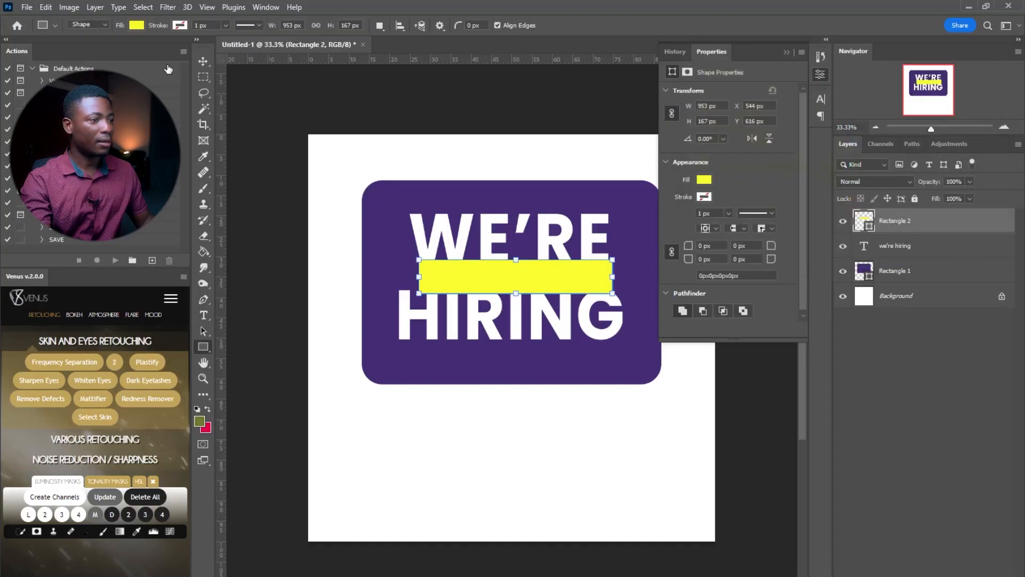
Nudge the yellow bar slightly left into position
left_click(203, 61)
left_click_drag(527, 276, 523, 282)
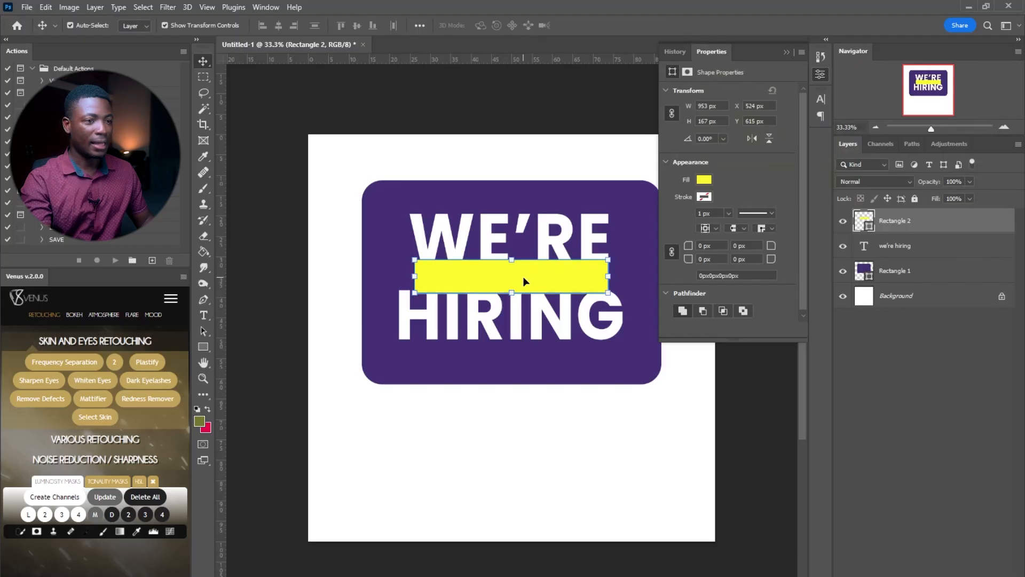
left_click(869, 367)
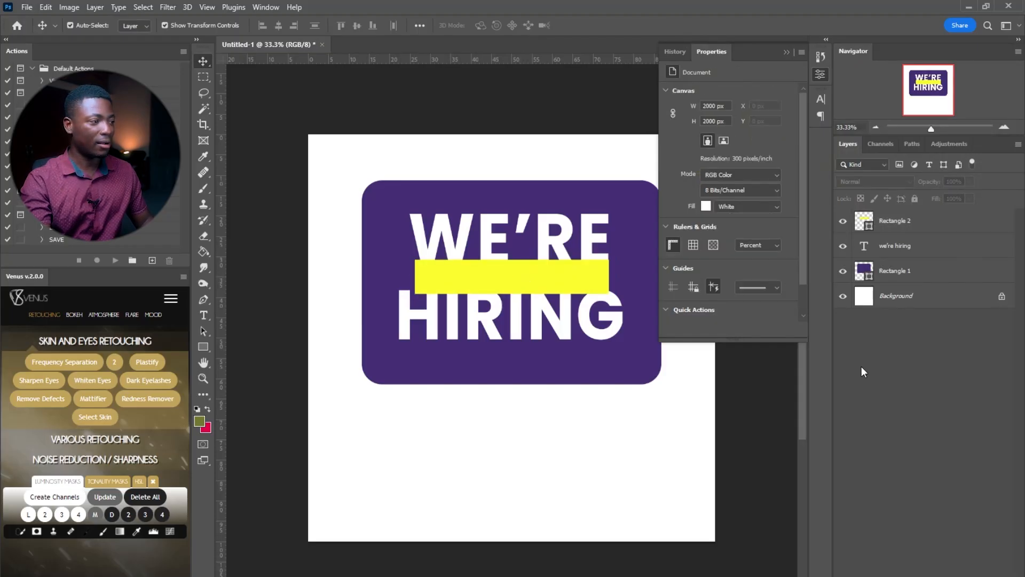
left_click(200, 315)
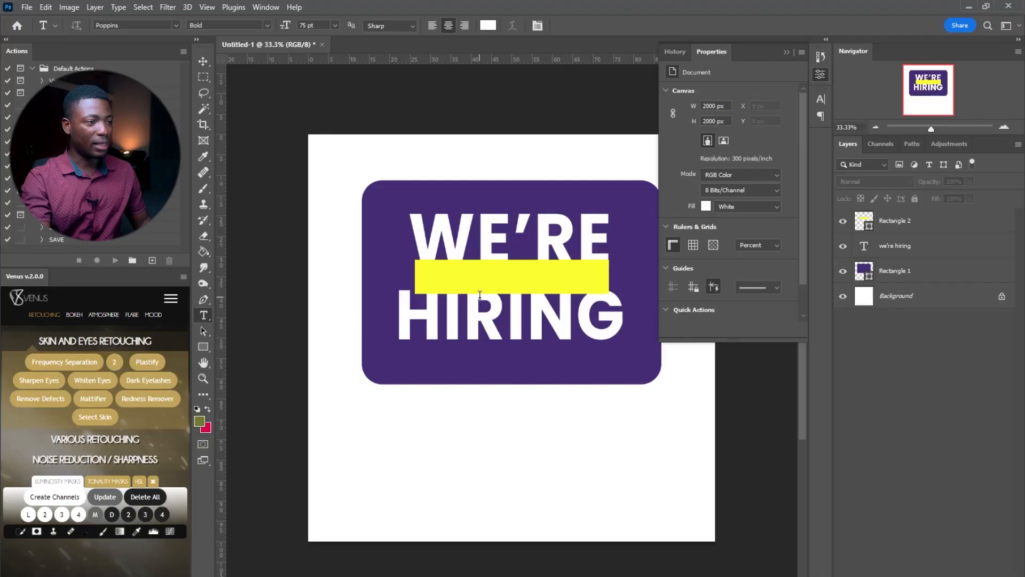
Finish the heading edit and type JOIN OUR TEAM as a new text layer
left_click(454, 274)
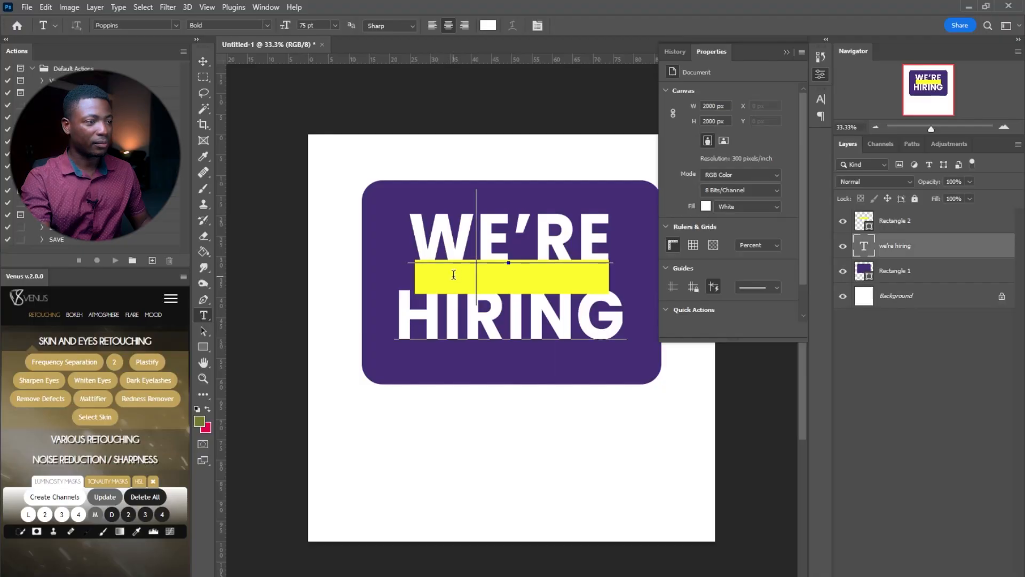
left_click(580, 26)
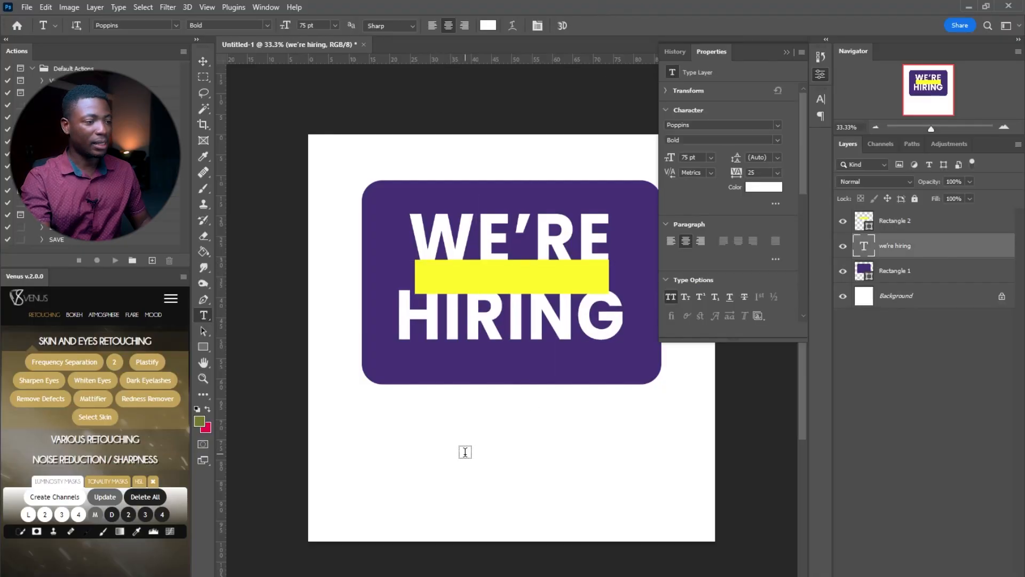
left_click(414, 418)
left_click_drag(537, 483, 598, 470)
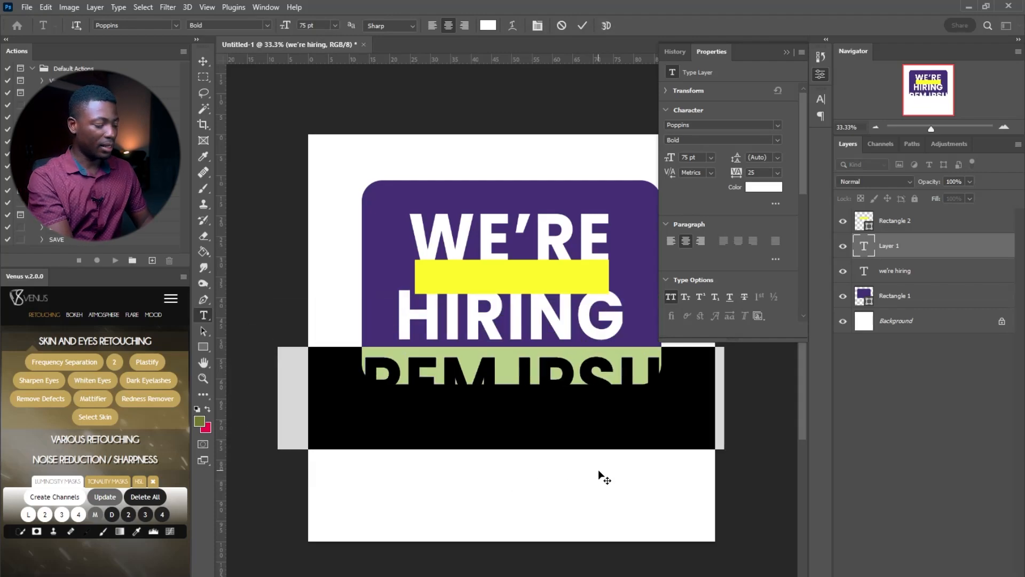
type("JOIN OU")
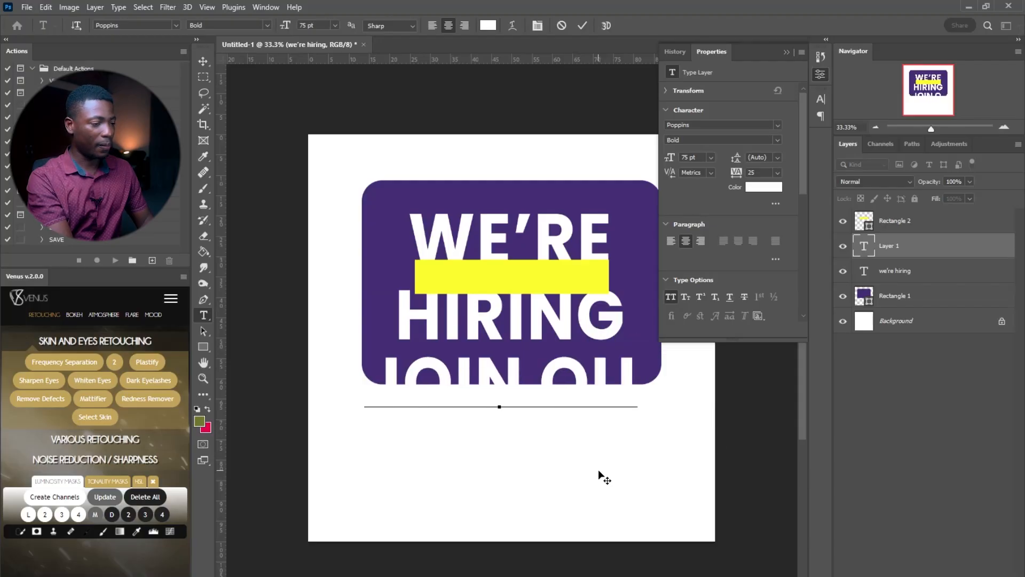
type("R TEAM")
Colour the JOIN OUR TEAM text dark purple
key("ctrl+a")
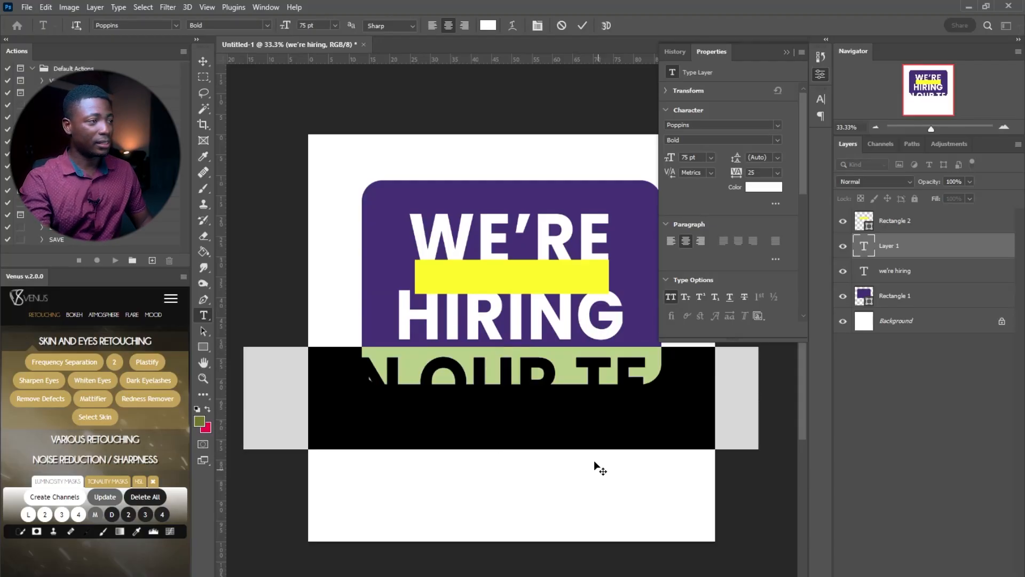
left_click(492, 25)
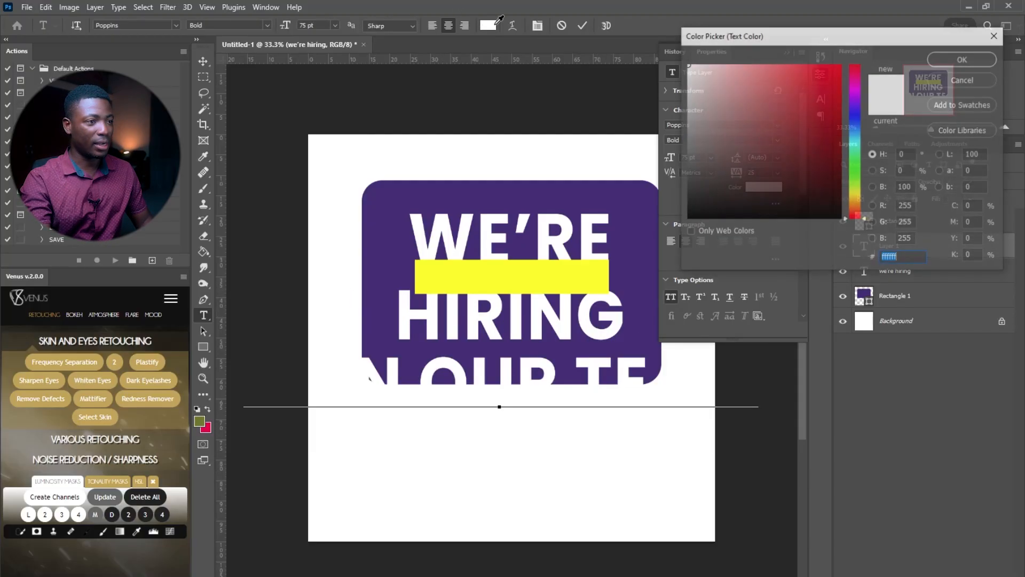
left_click_drag(743, 145, 686, 219)
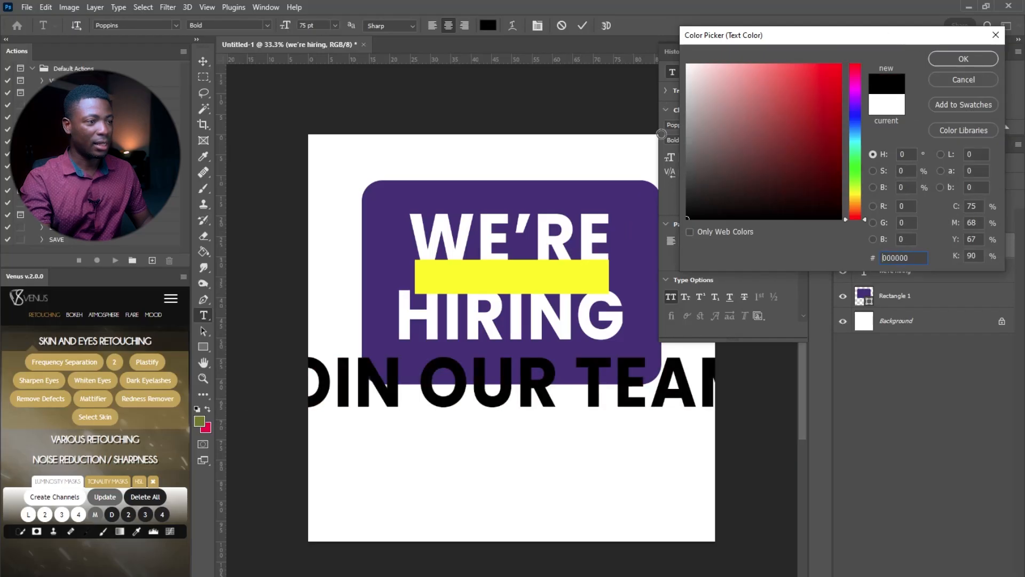
left_click(614, 203)
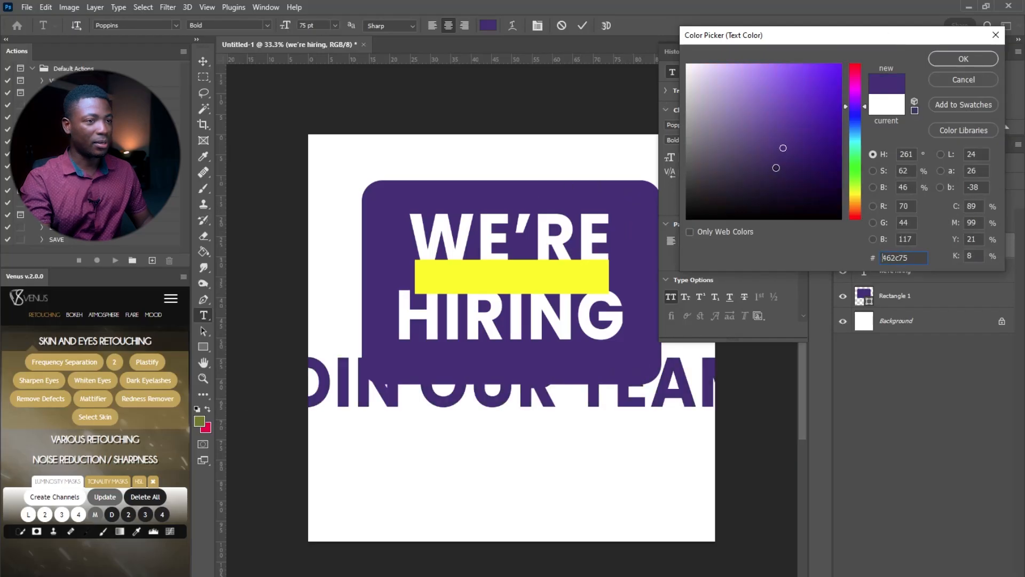
left_click(788, 176)
left_click(954, 60)
Resize JOIN OUR TEAM to 27 pt and move it onto the yellow bar
left_click_drag(285, 25, 254, 25)
left_click(486, 400)
left_click_drag(513, 460, 528, 342)
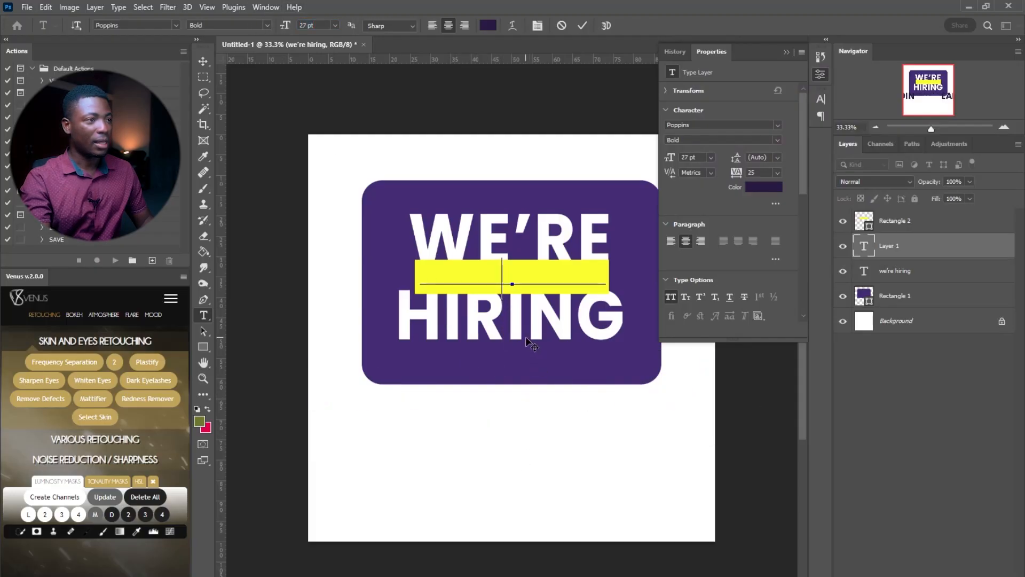
left_click(582, 25)
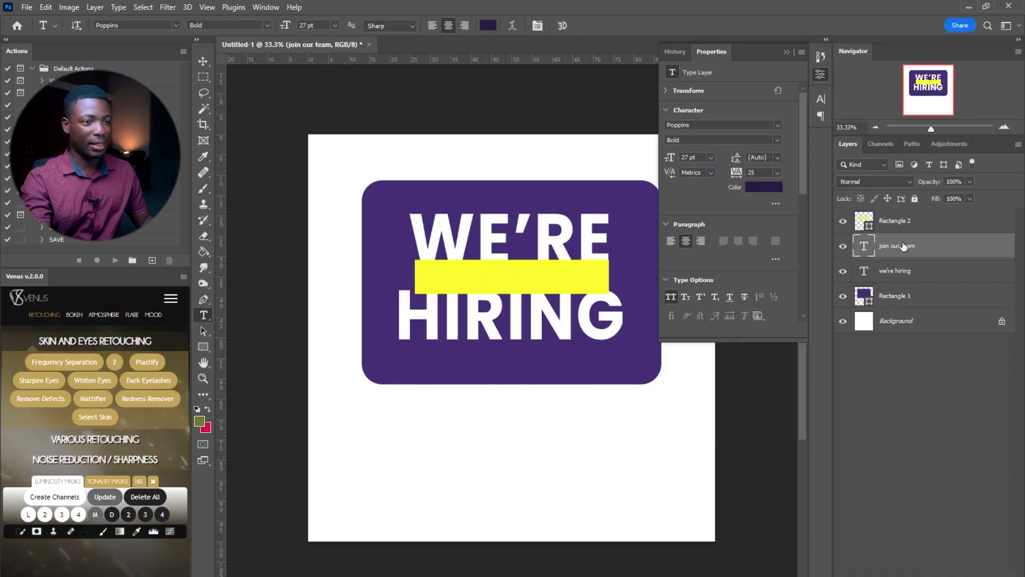
Move the yellow bar's layer below JOIN OUR TEAM and set the text scale to 100%
left_click(894, 223)
left_click_drag(906, 227, 908, 258)
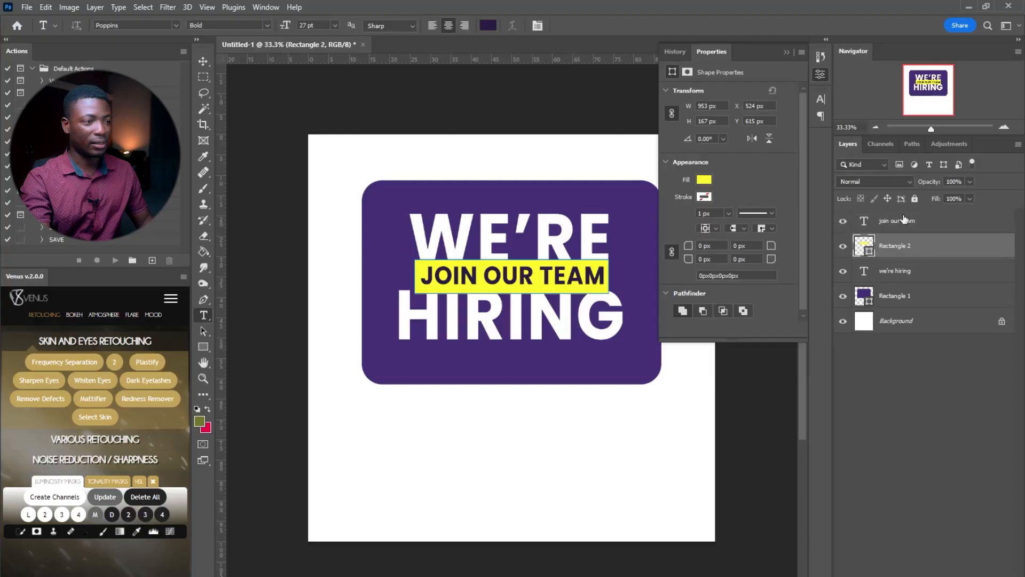
double_click(864, 221)
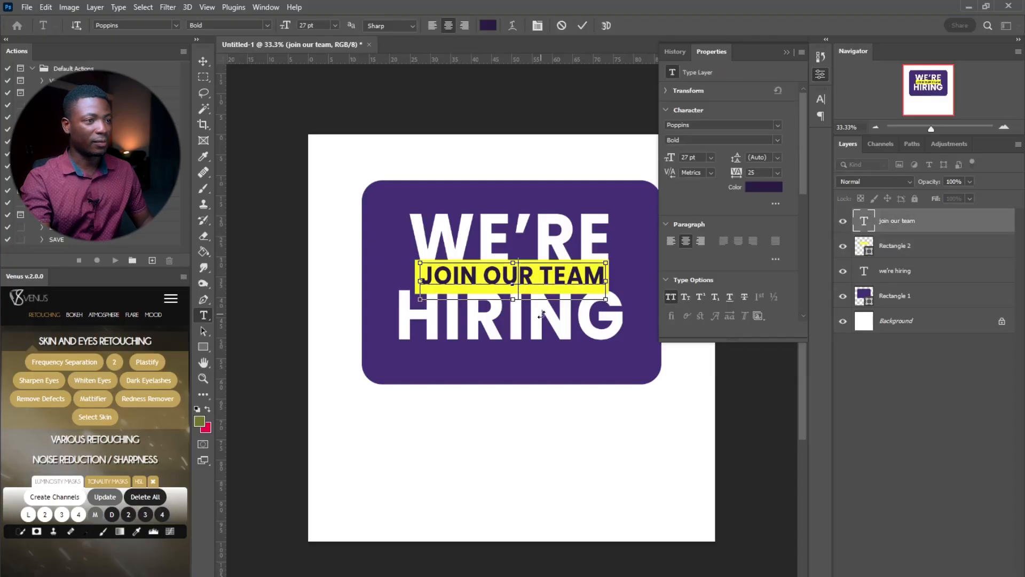
left_click(820, 98)
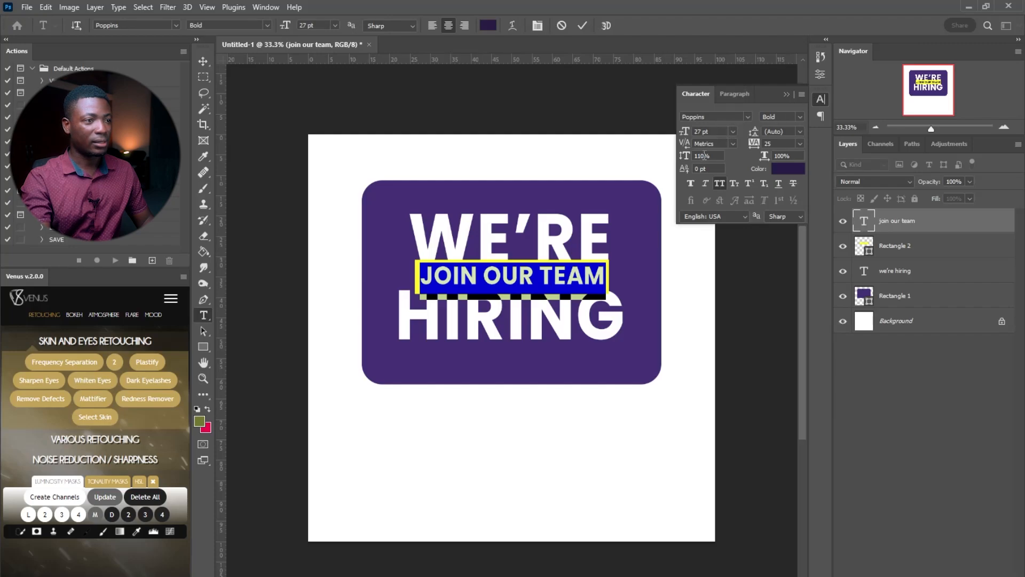
left_click_drag(687, 155, 682, 157)
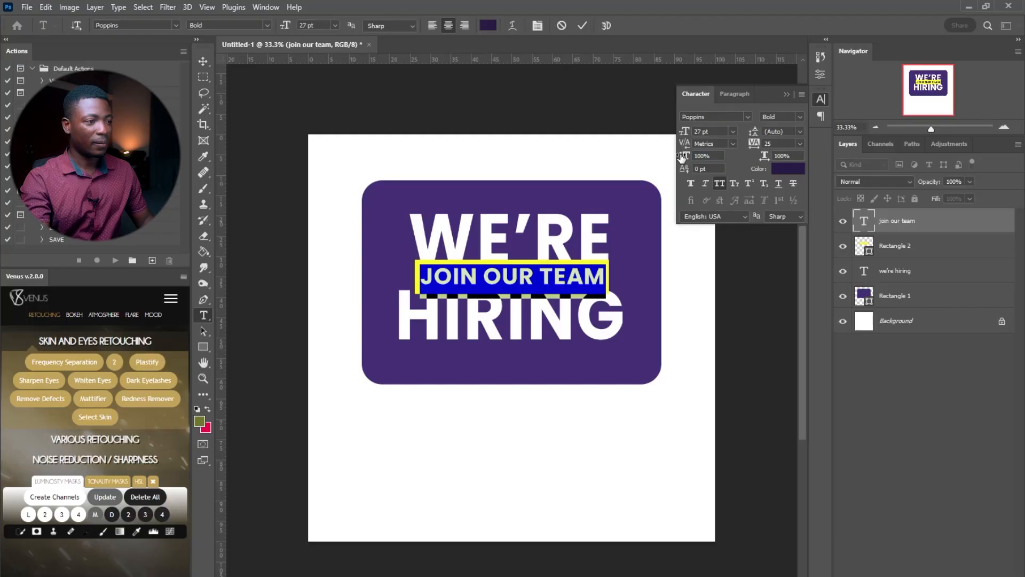
Set JOIN OUR TEAM to 24 pt and centre it on the yellow bar
left_click(511, 266)
double_click(513, 281)
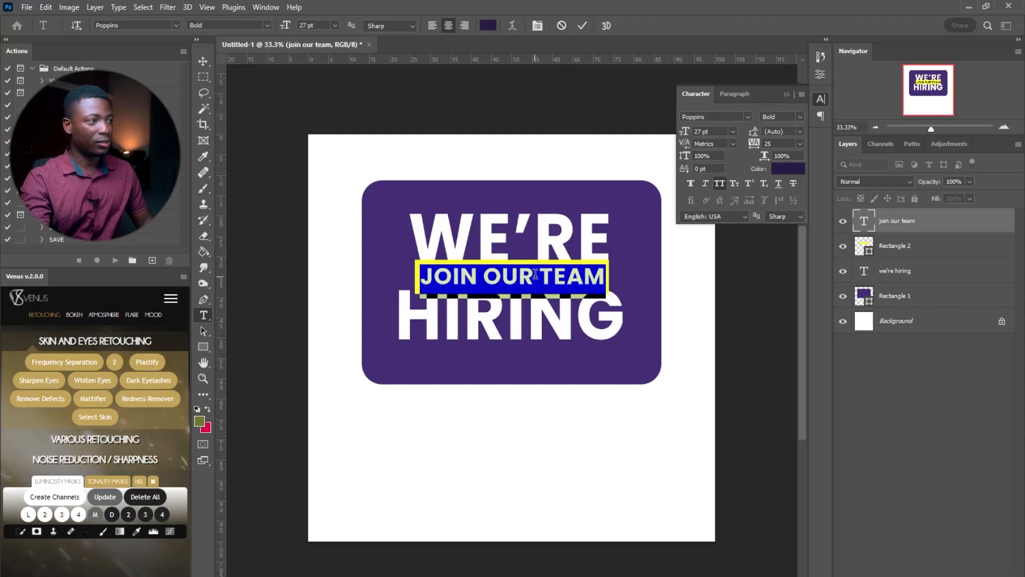
left_click(334, 25)
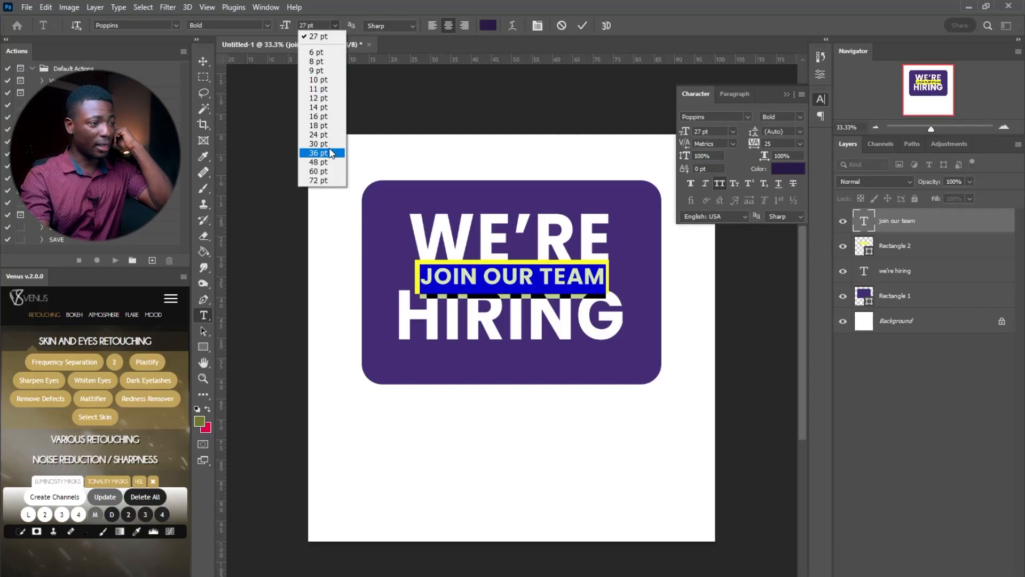
left_click(320, 135)
left_click(532, 278)
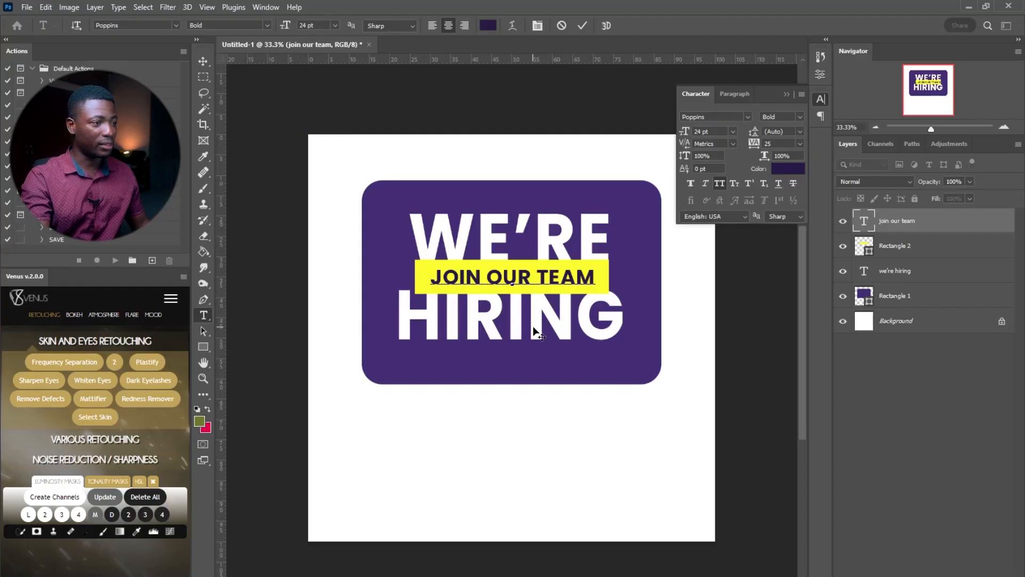
left_click_drag(534, 327, 531, 331)
left_click(583, 26)
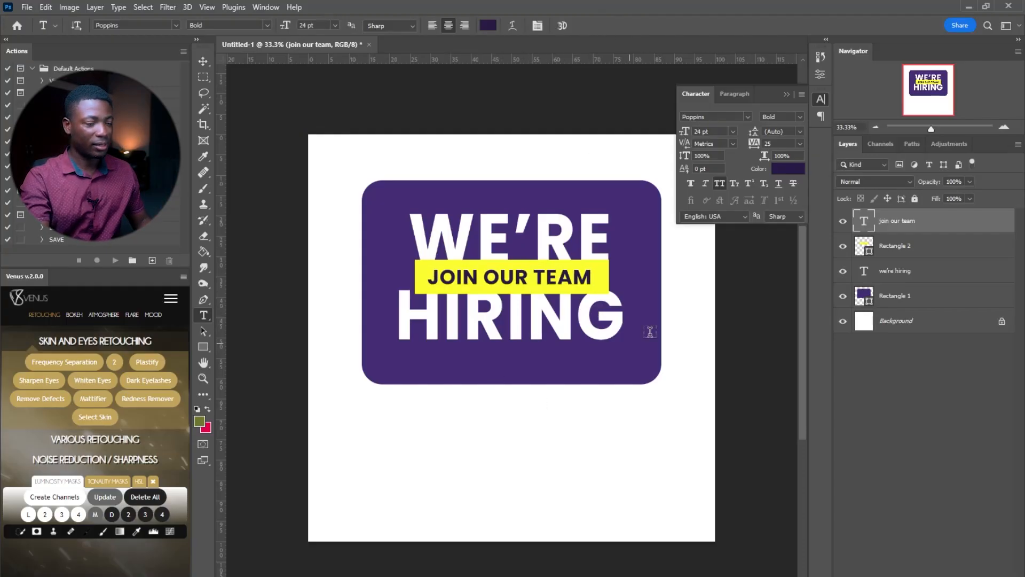
Select the yellow bar together with its JOIN OUR TEAM text and zoom in on the title
left_click(914, 252, "shift")
key("v")
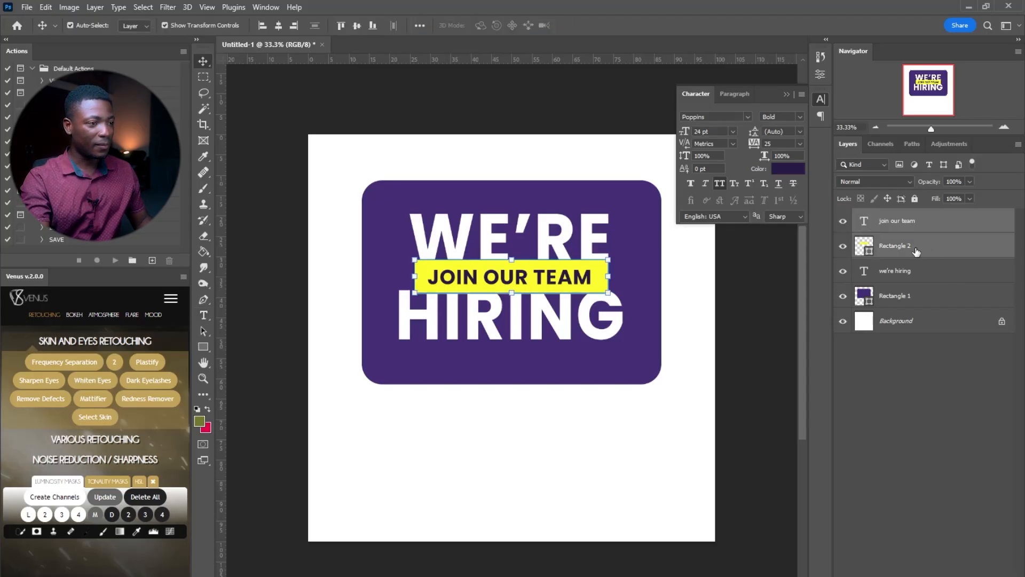
key("super+space")
key("ctrl")
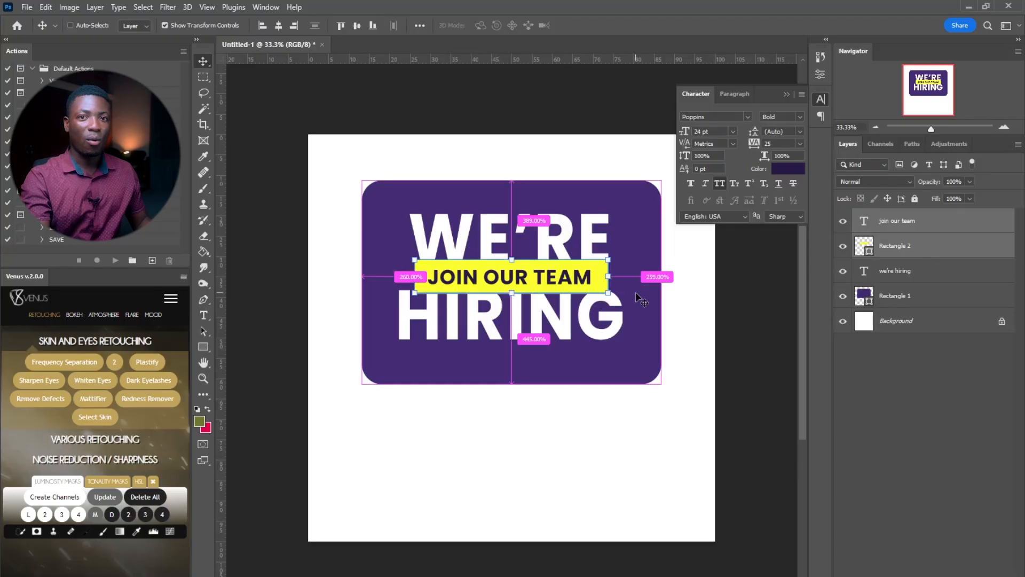
key("ctrl")
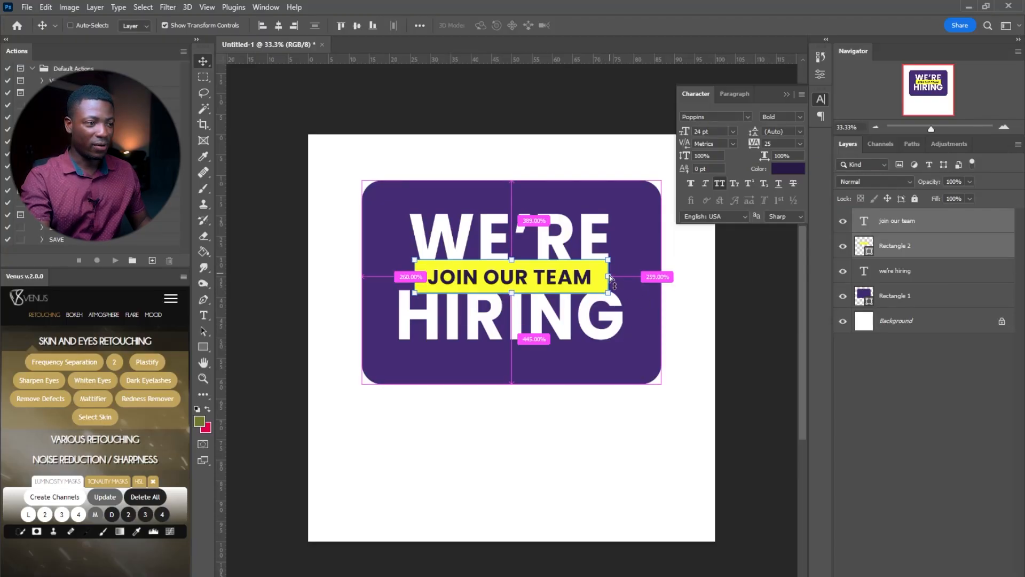
key("ctrl")
key("z")
left_click_drag(547, 273, 578, 273)
left_click(820, 100)
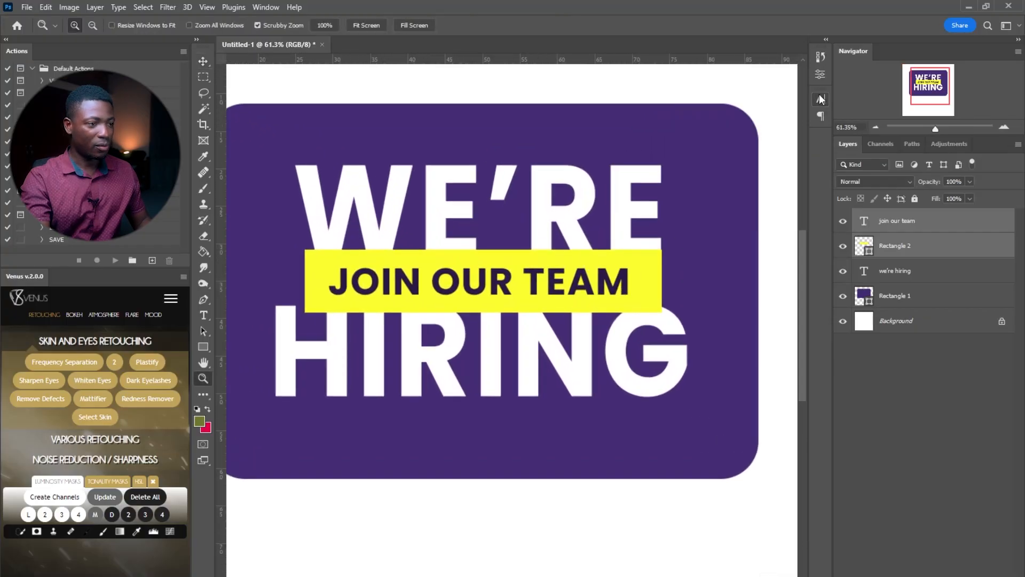
key("v")
key("ctrl")
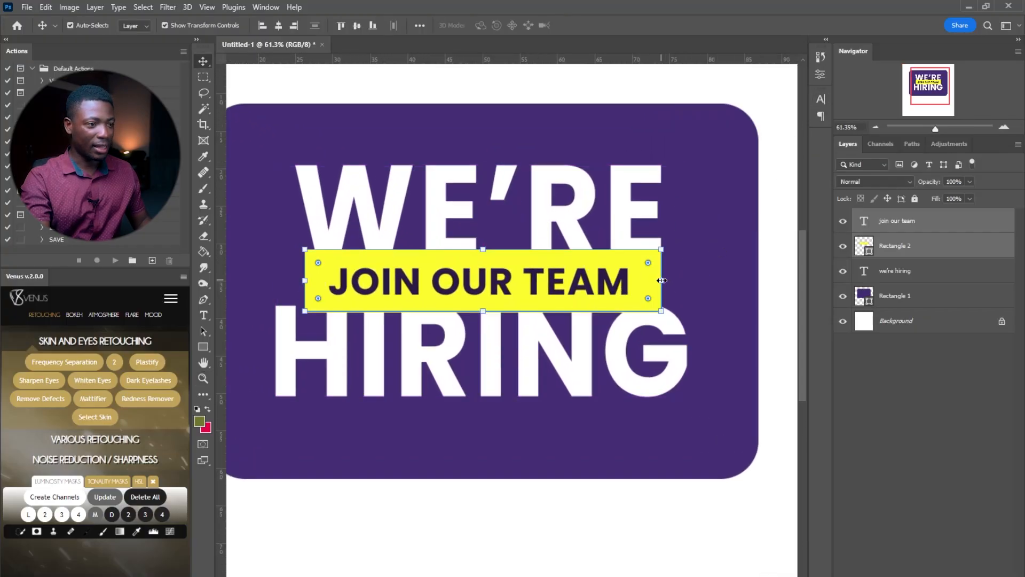
Rotate the bar and text about −2.55° upward to the right and lower them slightly
key("ctrl")
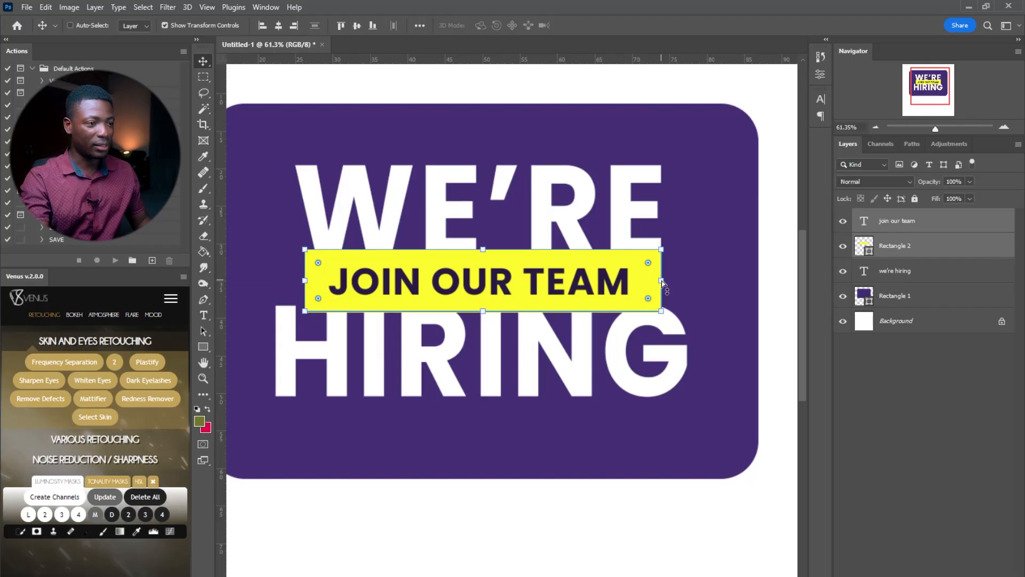
mouse_move(662, 283)
left_mouse_down()
mouse_move(661, 230)
mouse_move(662, 294)
mouse_move(661, 235)
mouse_move(661, 255)
mouse_move(612, 297)
mouse_move(621, 304)
mouse_move(652, 241)
mouse_move(687, 244)
mouse_move(660, 285)
mouse_move(667, 246)
mouse_move(669, 277)
mouse_move(669, 264)
left_mouse_up()
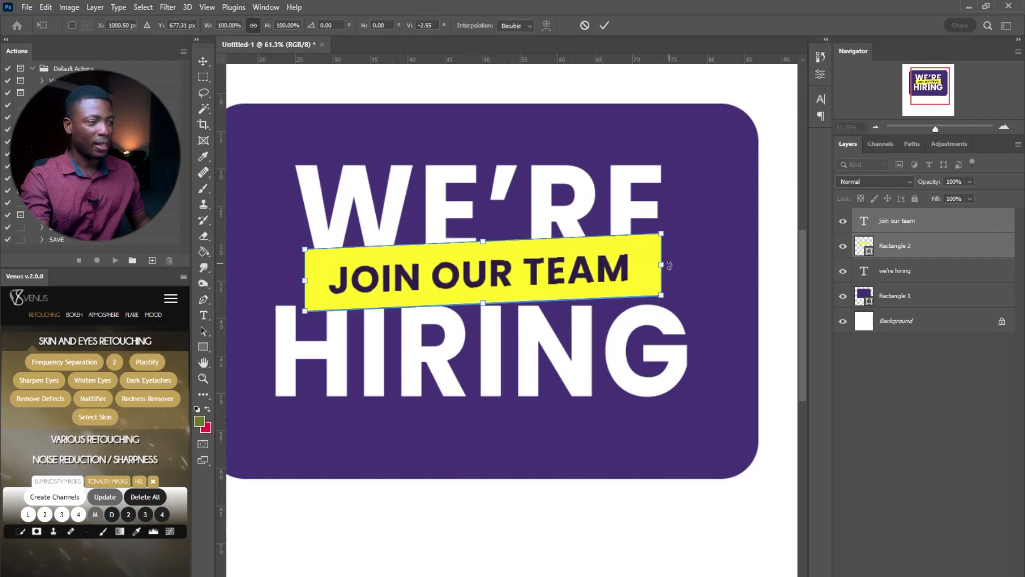
left_click_drag(528, 260, 517, 275)
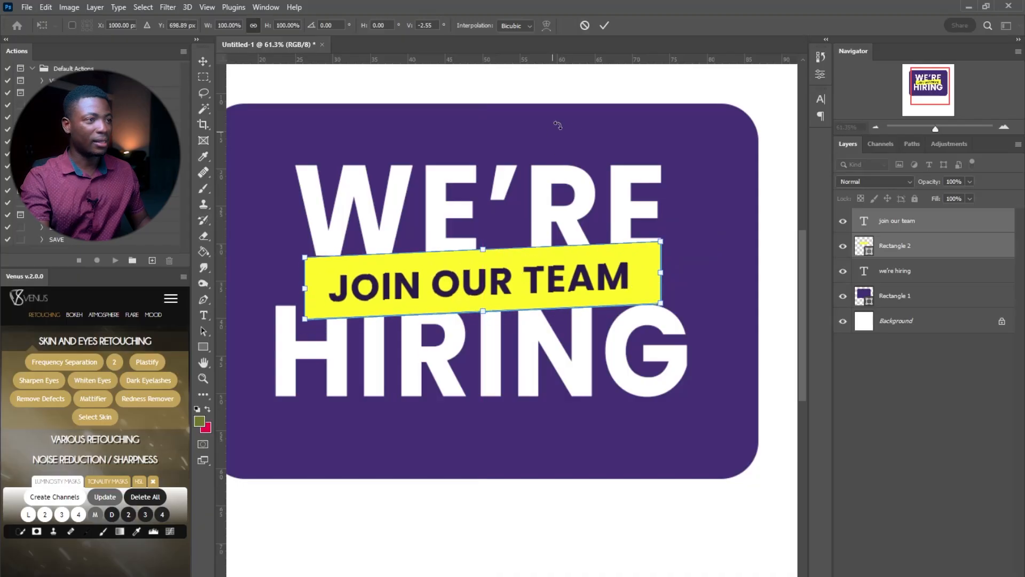
left_click(603, 25)
key("z")
left_click(364, 27)
left_click_drag(571, 271, 556, 274)
left_click_drag(620, 189, 607, 200)
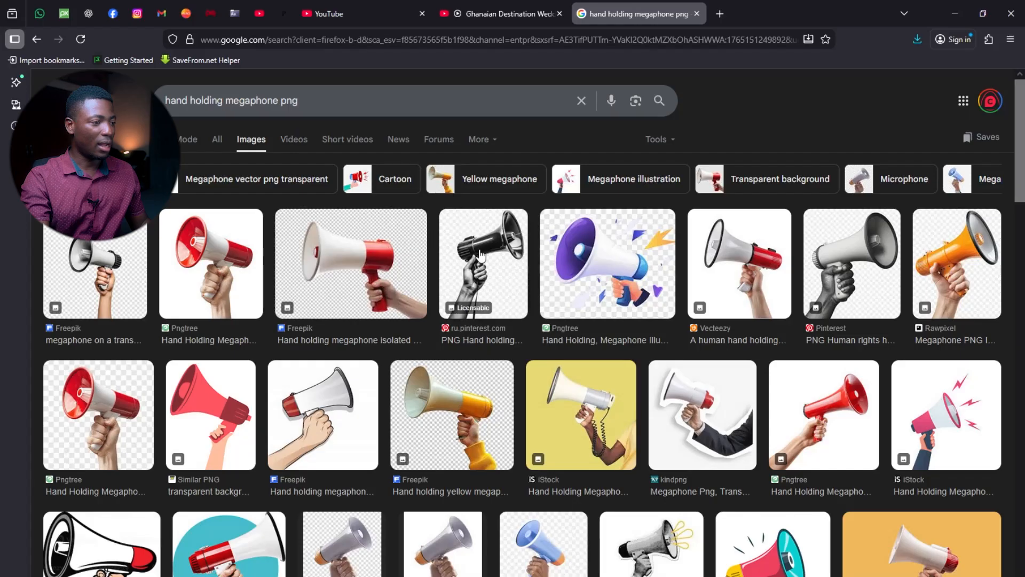
Copy the first Google Images result showing a hand holding a grey megaphone on a transparent background
scroll(470, 256, "down", 7)
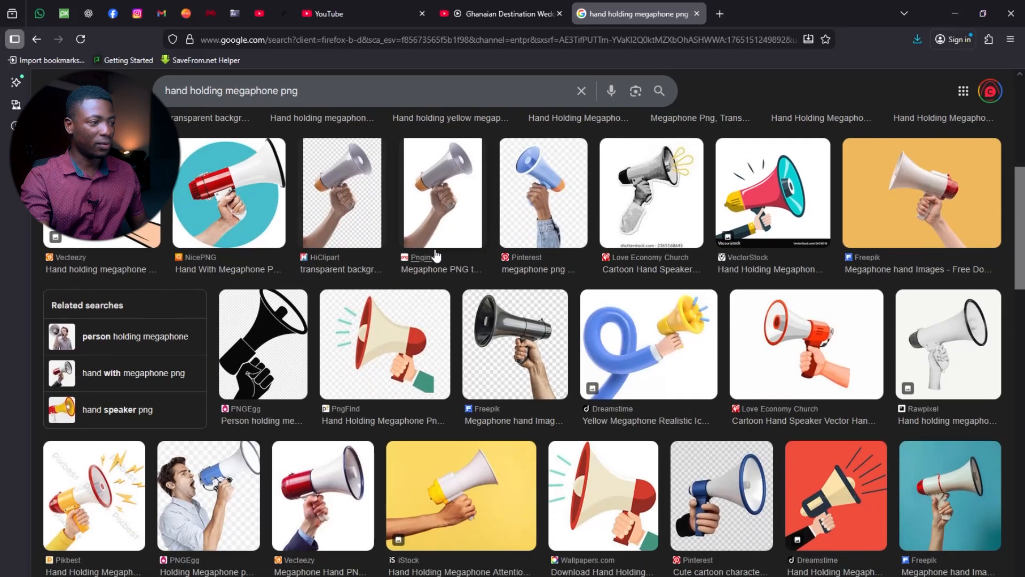
scroll(436, 255, "down", 5)
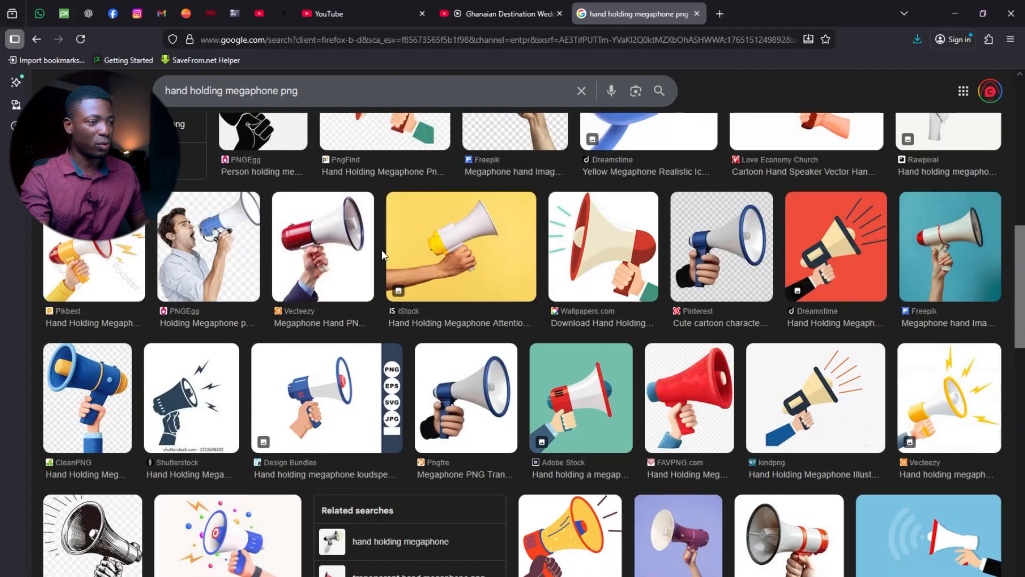
scroll(381, 248, "down", 4)
scroll(382, 256, "up", 5)
scroll(382, 257, "up", 10)
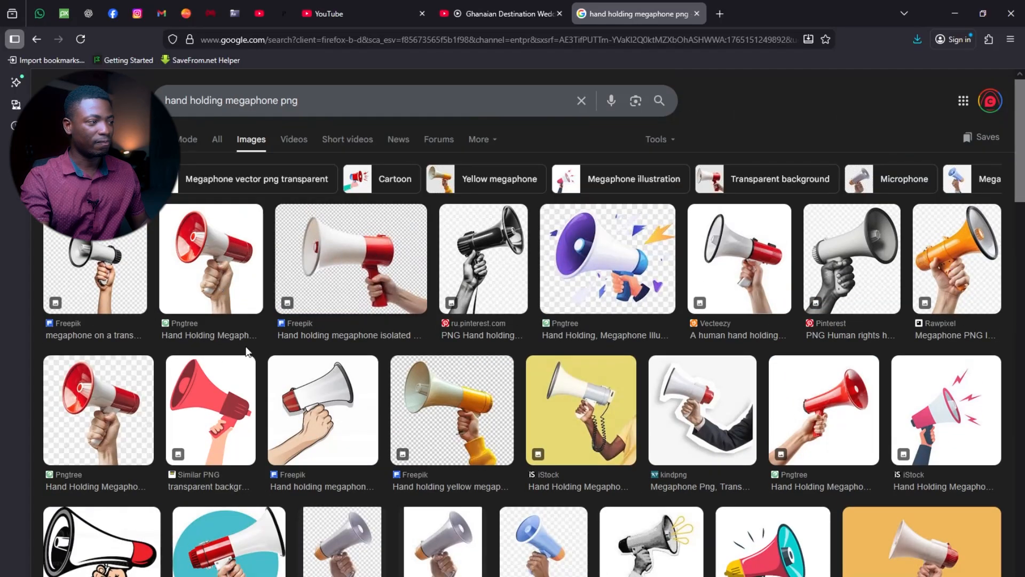
left_click(102, 243)
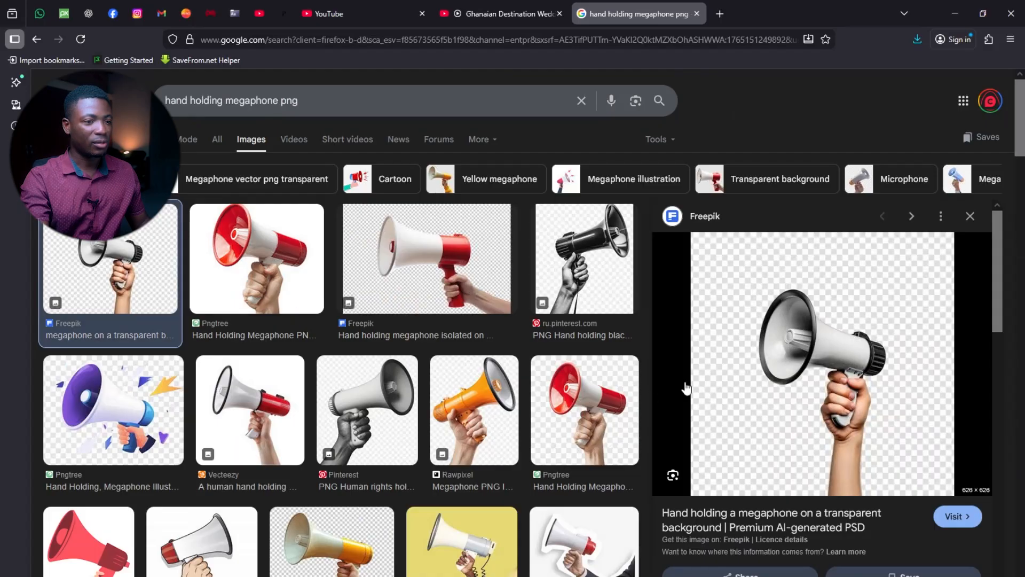
right_click(837, 333)
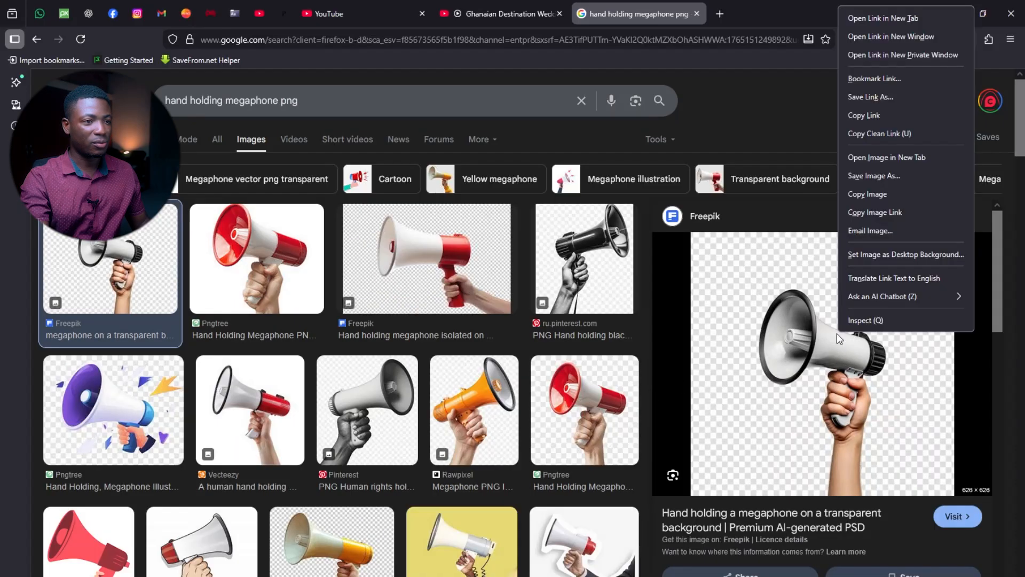
left_click(891, 193)
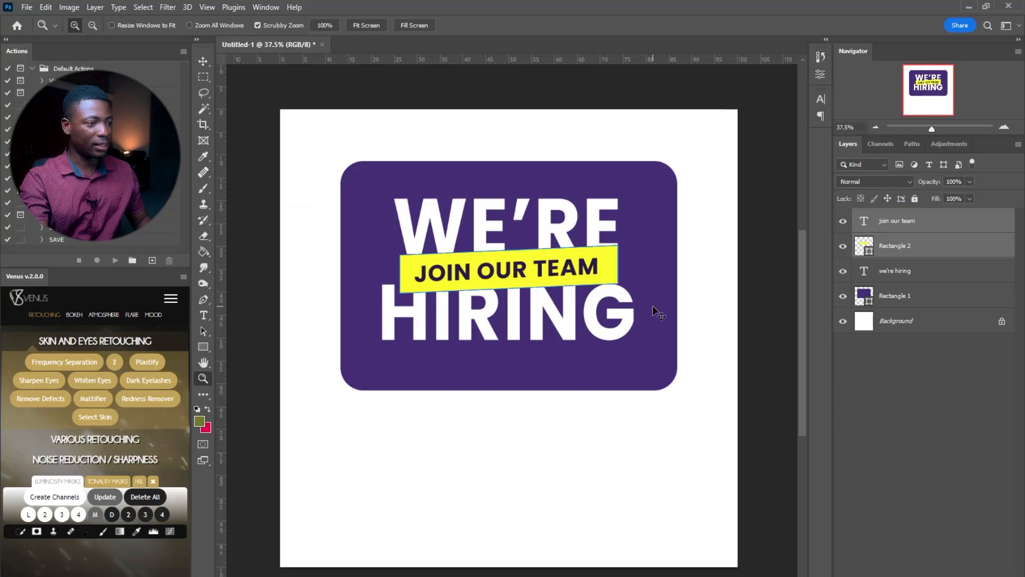
Paste the megaphone photo into the design and zoom in on it
key("ctrl+v")
key("v")
key("z")
left_click_drag(520, 337, 562, 299)
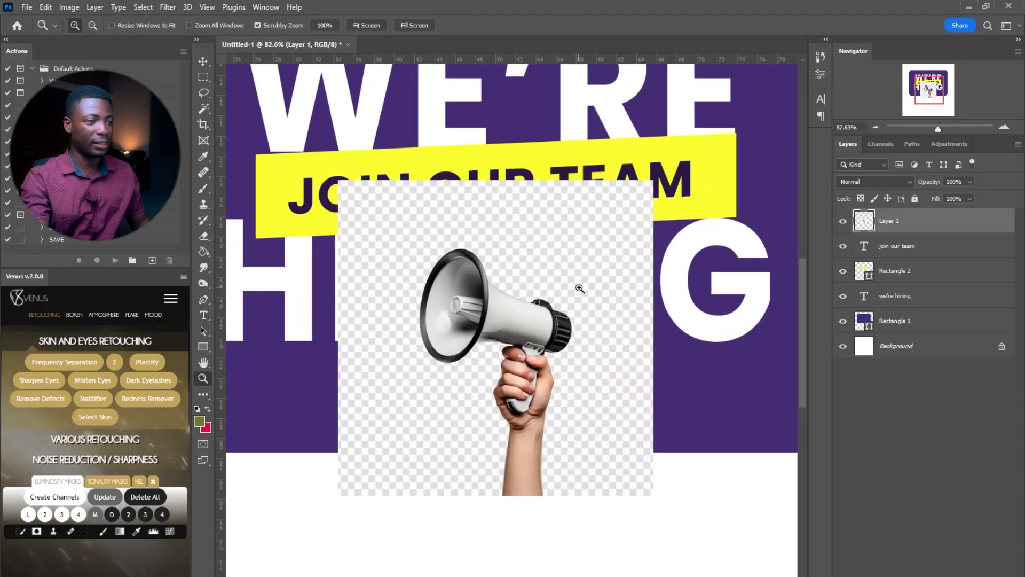
Try selecting the megaphone with Magic Wand and Quick Selection, then clear the selection
key("w")
left_click(541, 206)
left_click(532, 232)
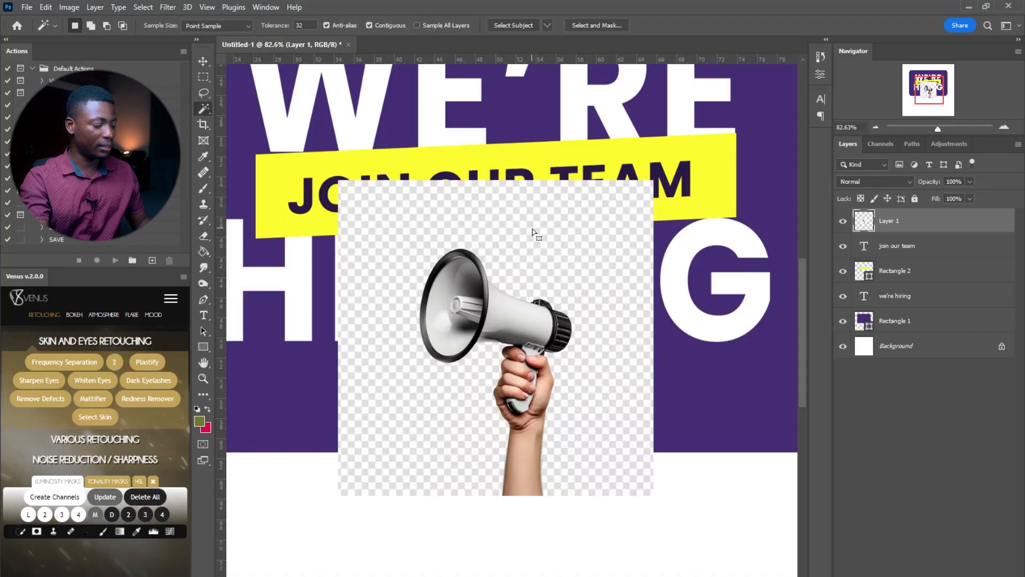
right_click(201, 109)
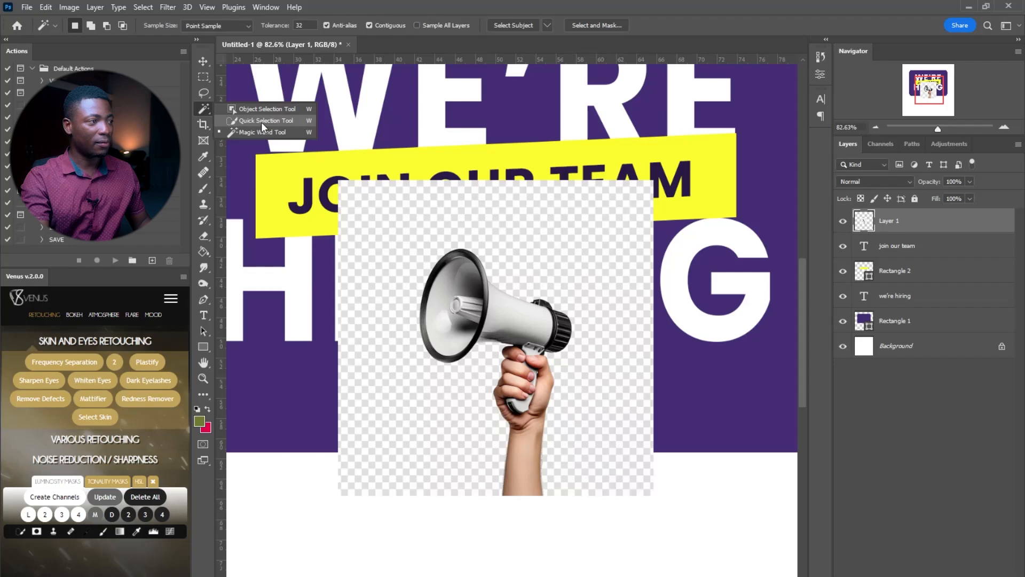
left_click(261, 121)
right_click(204, 106)
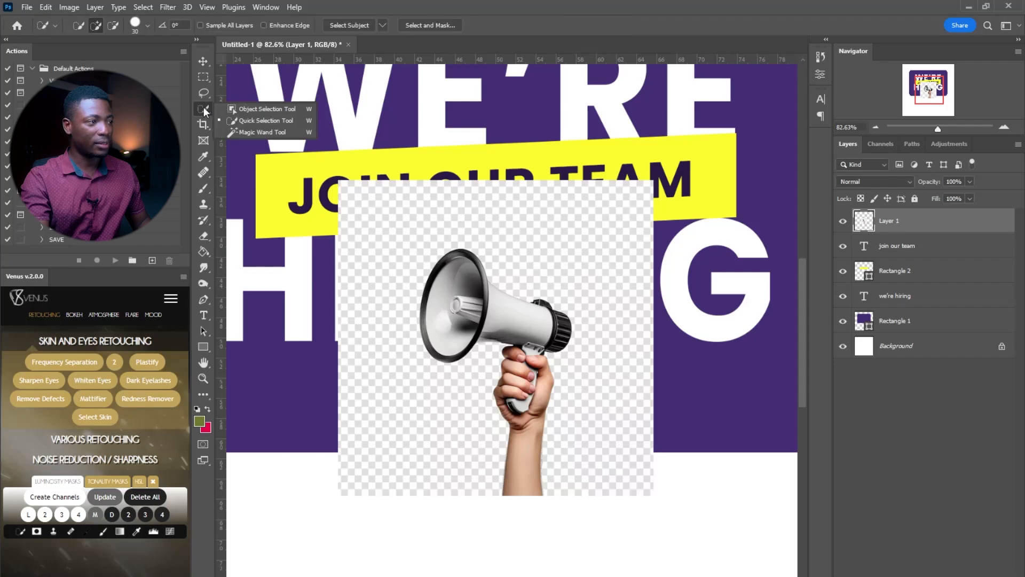
left_click(270, 120)
mouse_move(408, 218)
left_mouse_down()
mouse_move(387, 239)
mouse_move(506, 198)
left_mouse_up()
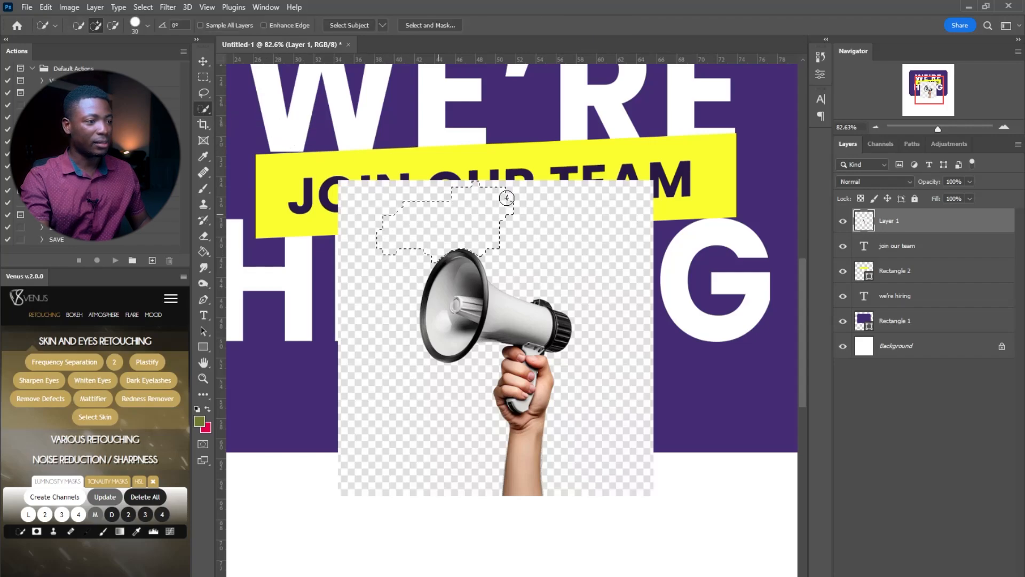
mouse_move(598, 228)
left_mouse_down()
mouse_move(533, 282)
mouse_move(601, 270)
mouse_move(548, 330)
left_mouse_up()
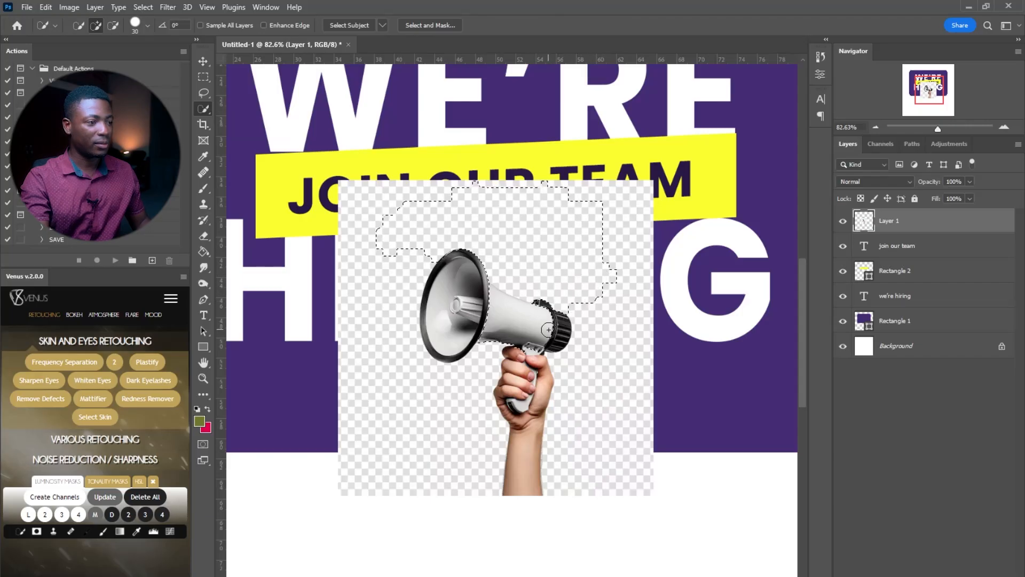
key("ctrl+d")
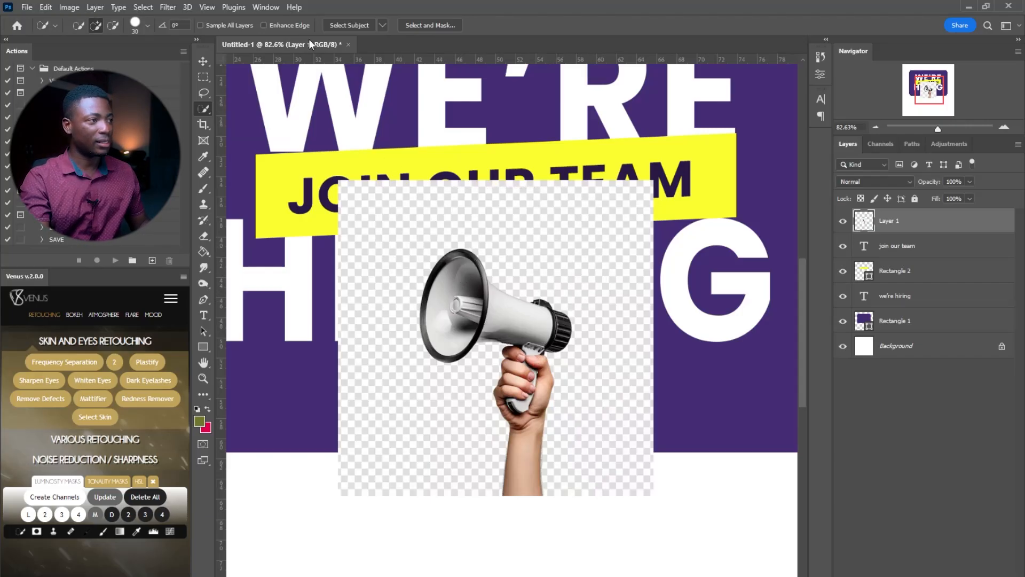
Select the hand and megaphone with Select Subject, adding the mouth and body
left_click(346, 23)
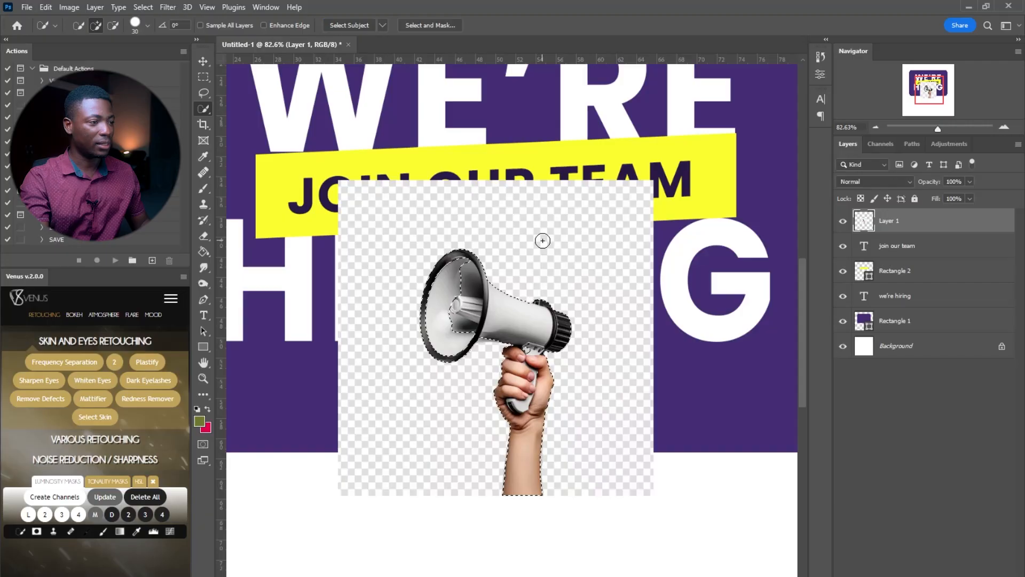
left_click(464, 263)
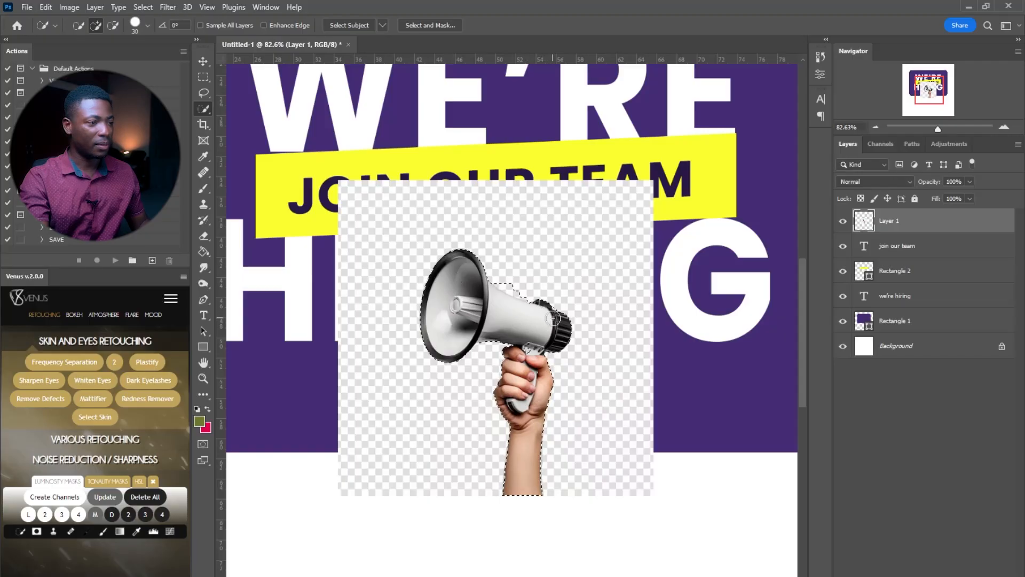
left_click(517, 290)
key("ctrl+z")
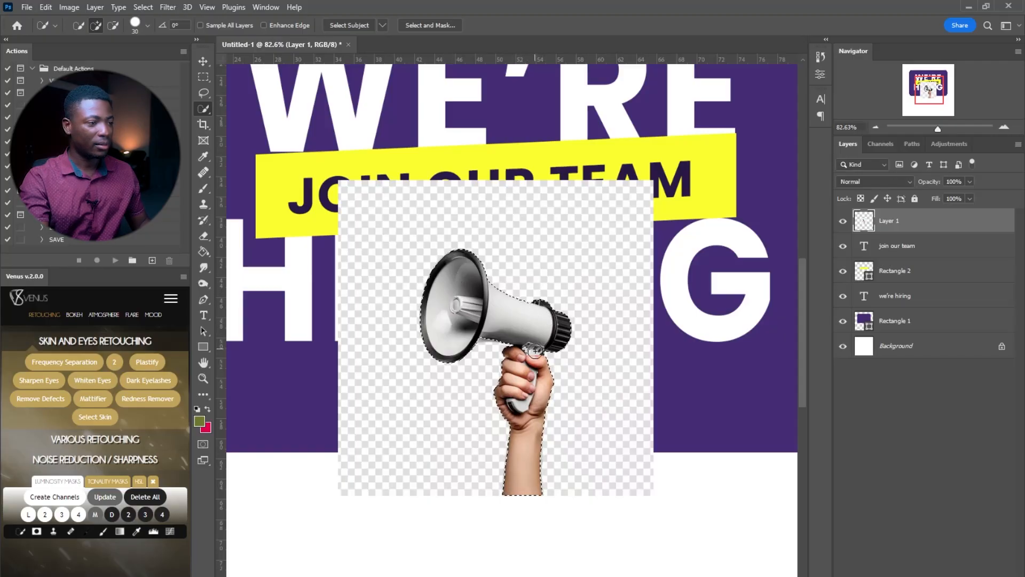
Copy the megaphone selection to its own layer and delete the original photo layer
right_click(530, 322)
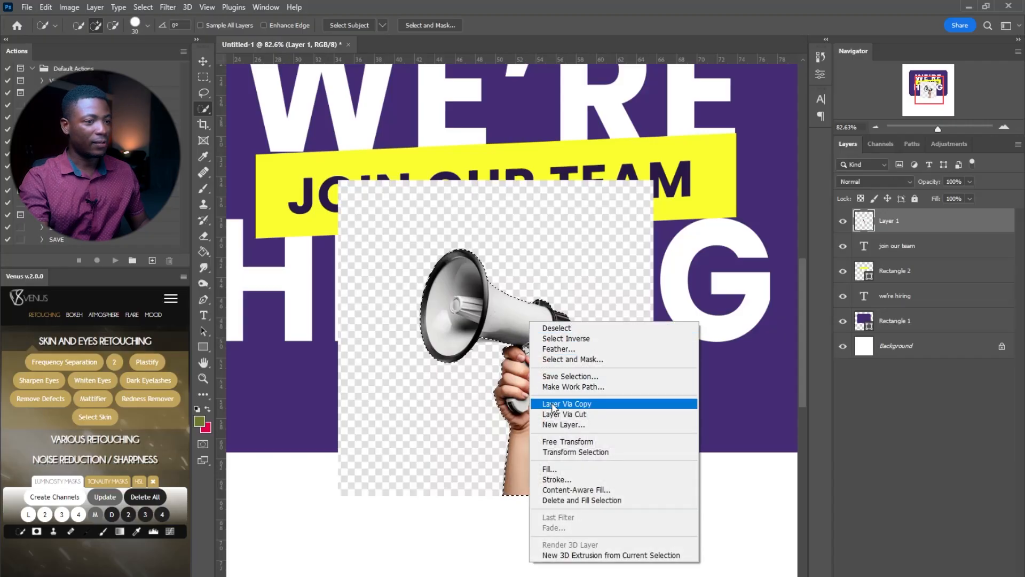
left_click(581, 407)
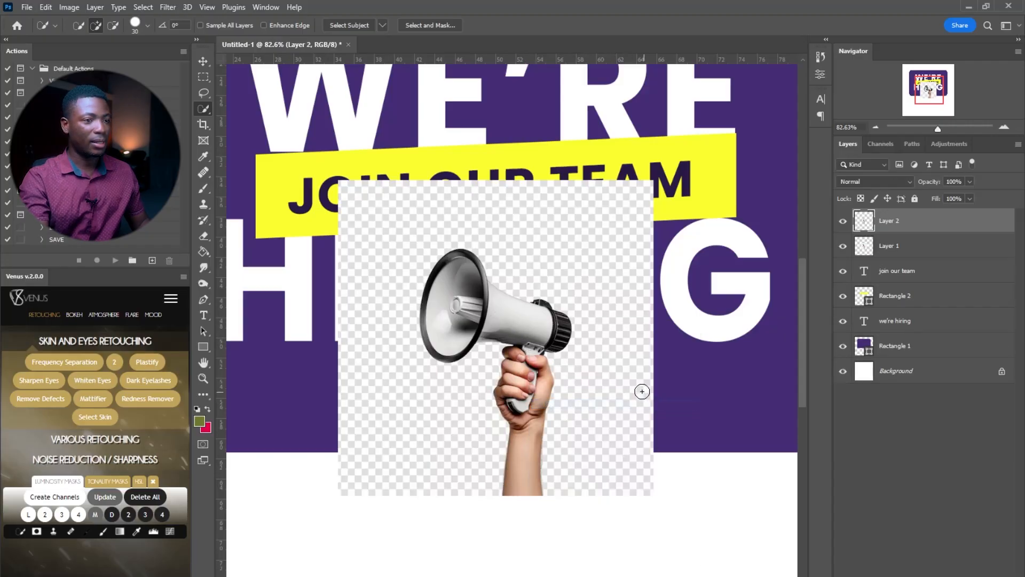
left_click(920, 249)
key("Delete")
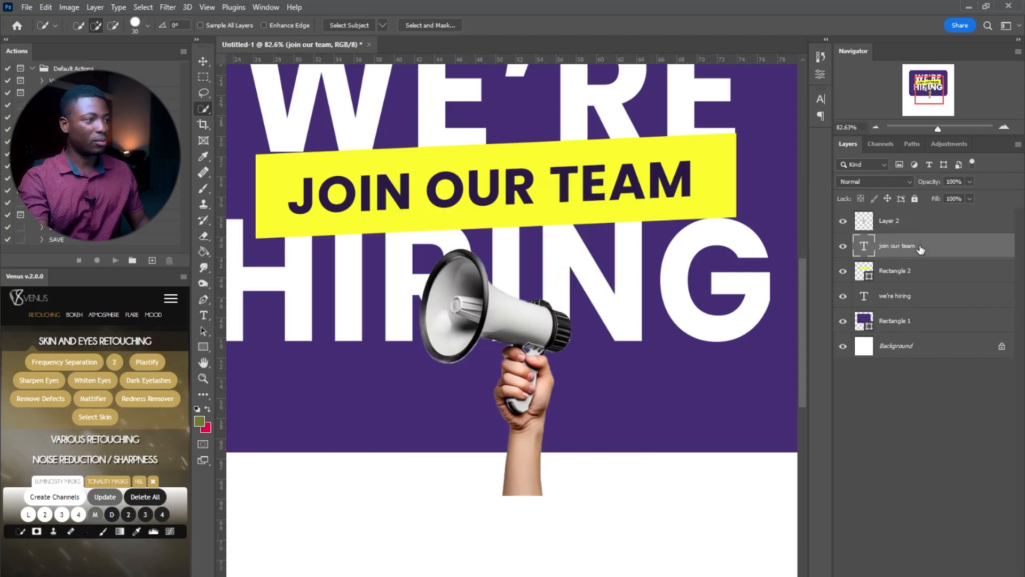
Zoom out to the whole canvas and select the cutout Layer 2 with the Move tool
key("z")
left_click_drag(532, 121, 478, 121)
left_click_drag(593, 252, 561, 252)
key("v")
left_click(927, 224)
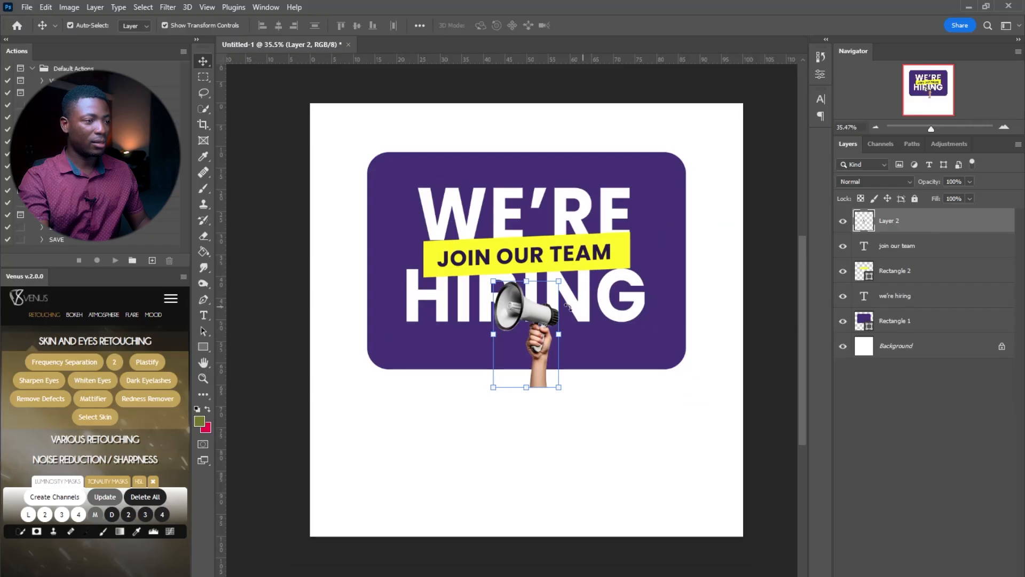
Scale the megaphone to about 242% with a slight tilt, placed over the card's bottom-right corner
left_click_drag(533, 315, 644, 483)
left_click_drag(591, 458, 668, 434)
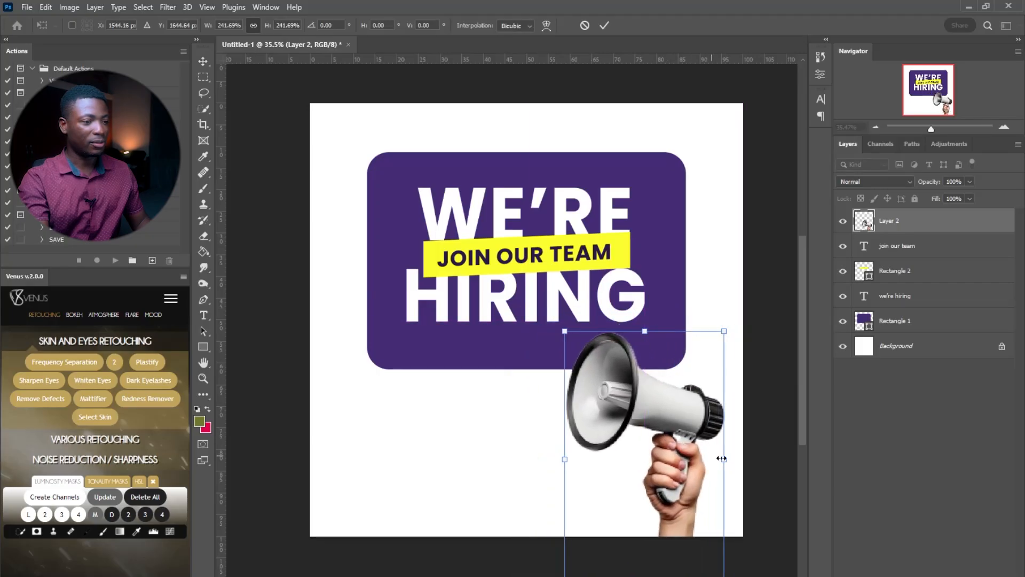
left_click_drag(744, 459, 741, 480)
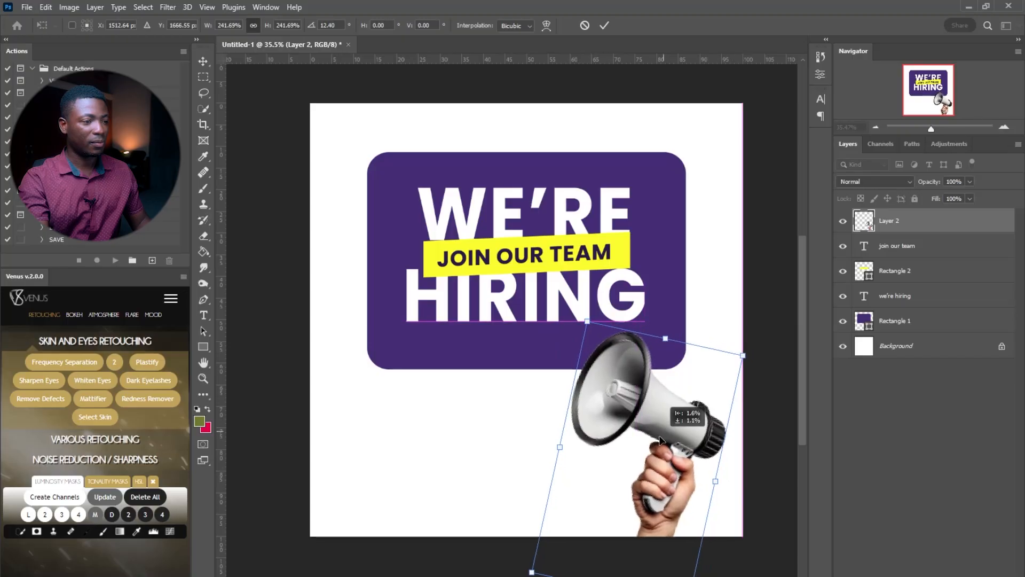
left_click_drag(554, 450, 550, 450)
key("Return")
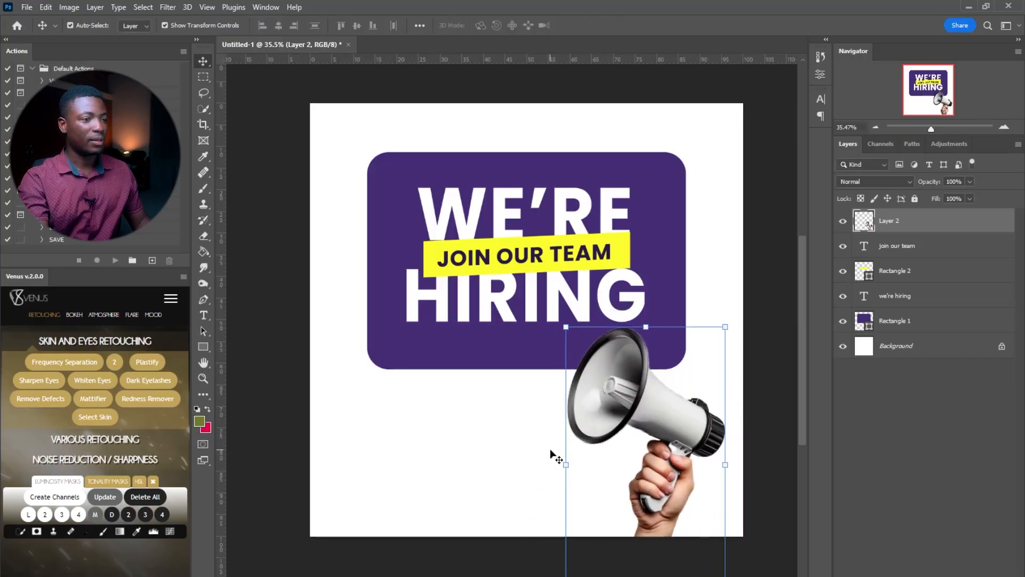
left_click(903, 441)
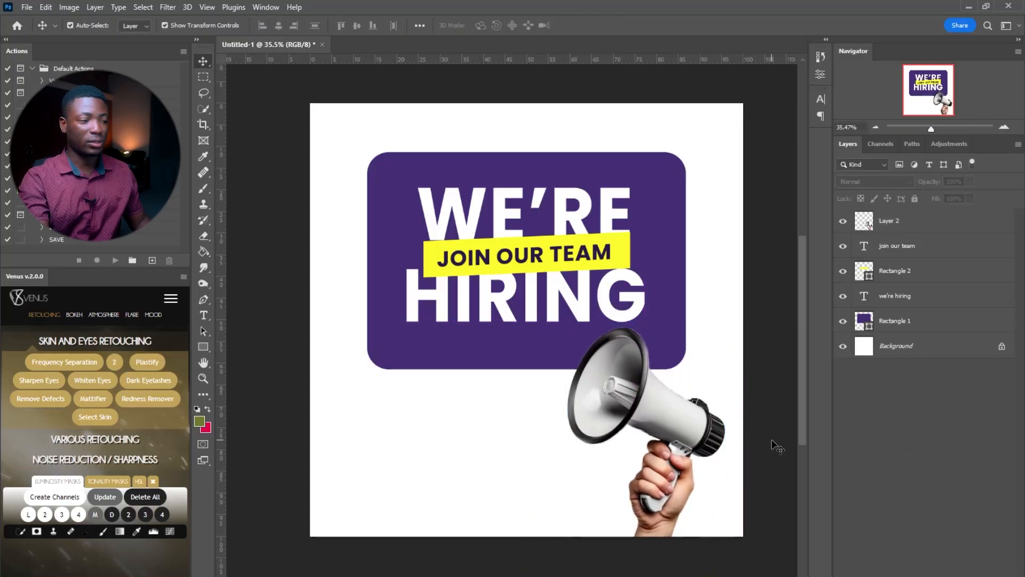
Draw a purple rectangle bar at the lower left below the card
left_click(204, 346)
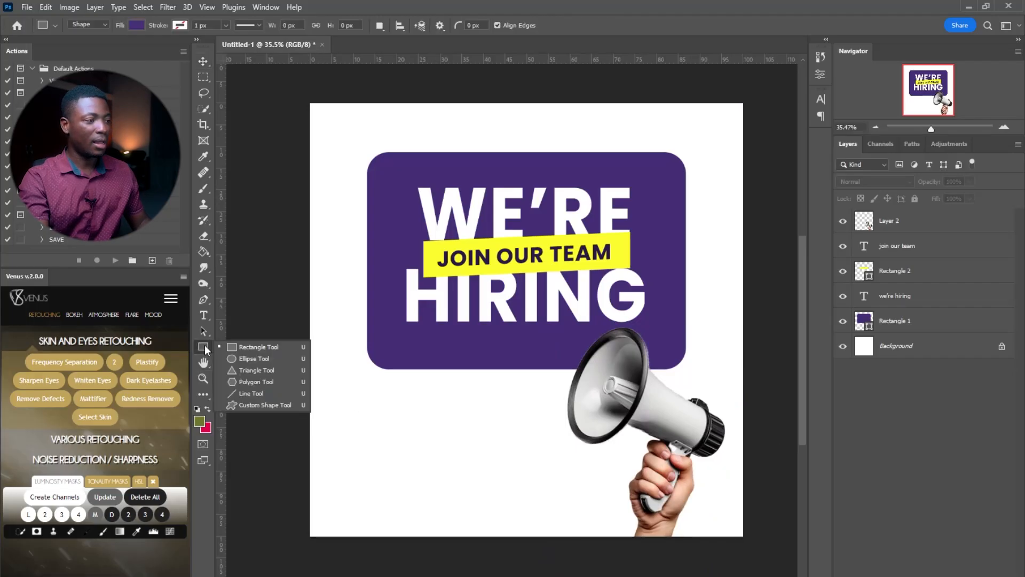
left_click(265, 347)
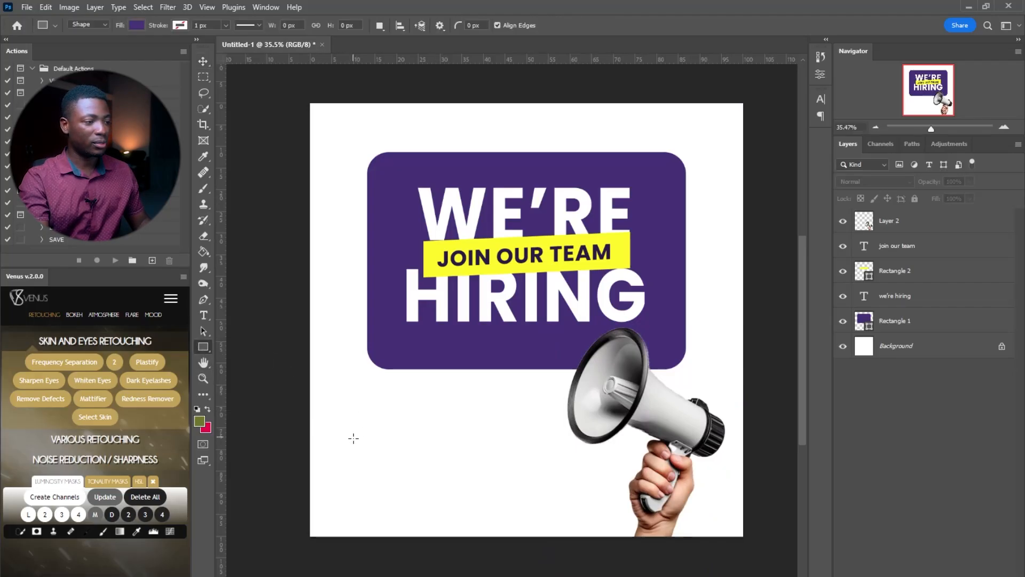
left_click_drag(351, 455, 545, 487)
Add a 'Contact us' heading above the bar in Poppins Regular with All Caps off
left_click(198, 314)
left_click(378, 415)
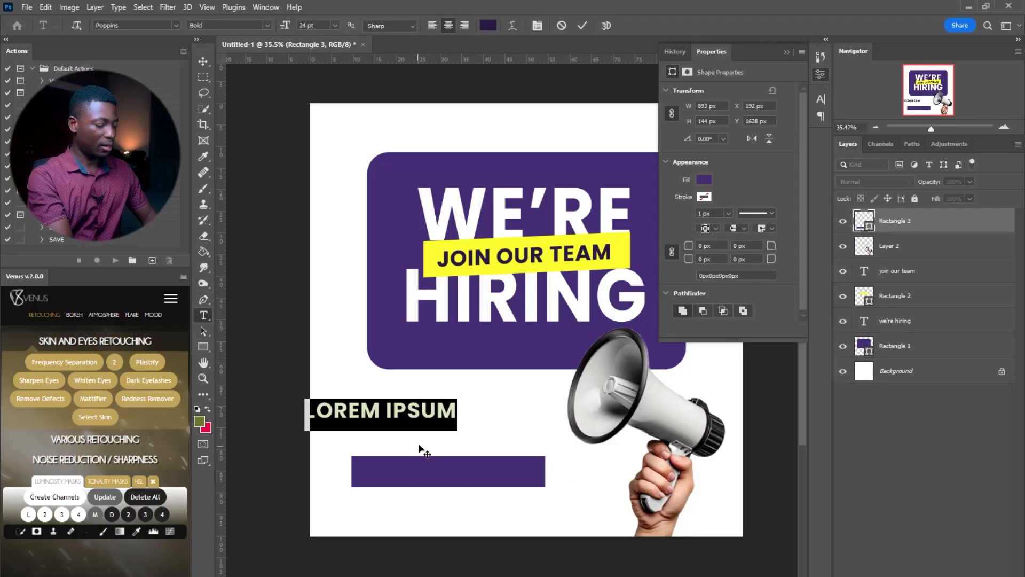
type("CONTACT US")
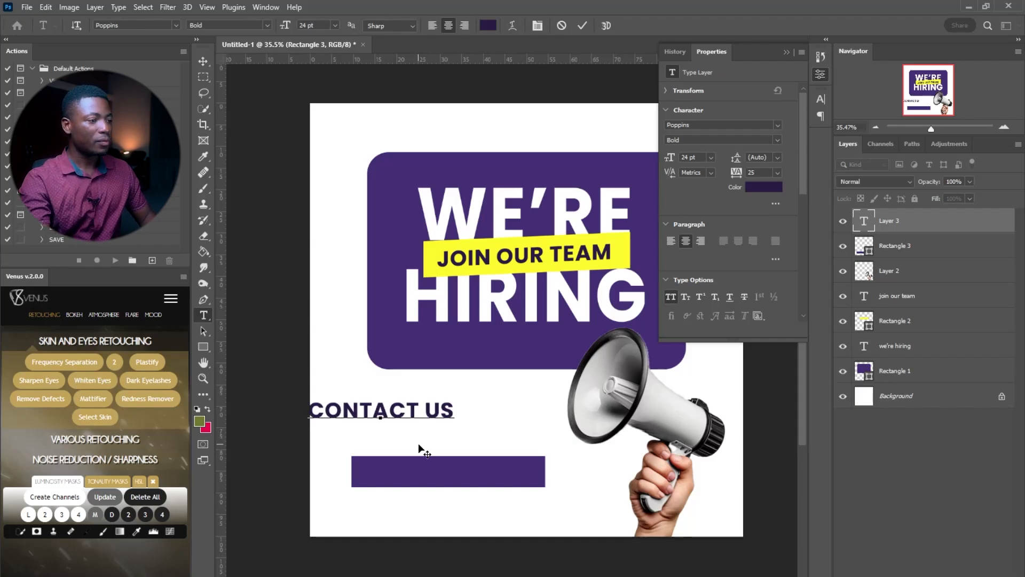
key("ctrl+a")
left_click_drag(435, 439, 476, 464)
left_click(821, 100)
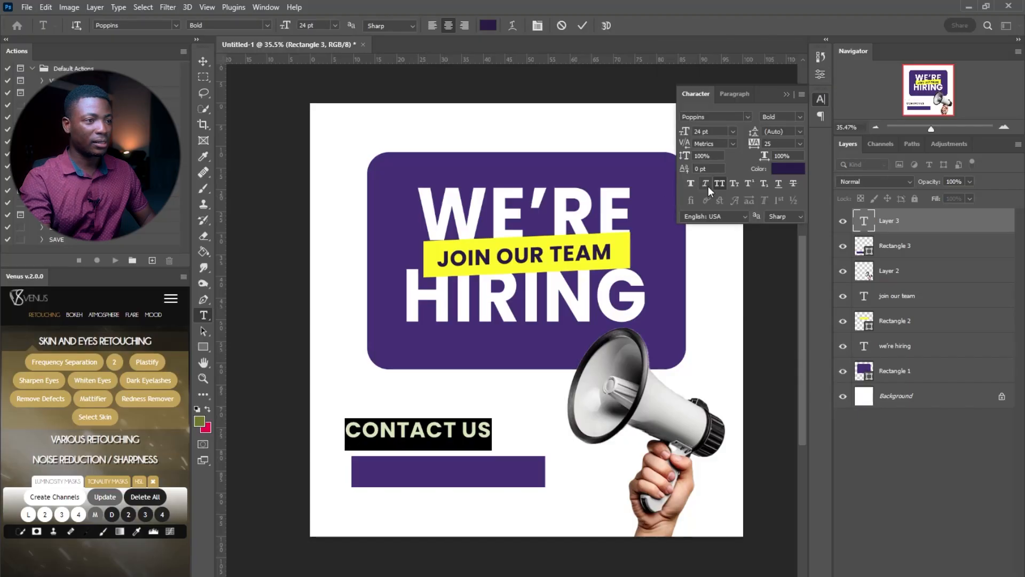
left_click(723, 183)
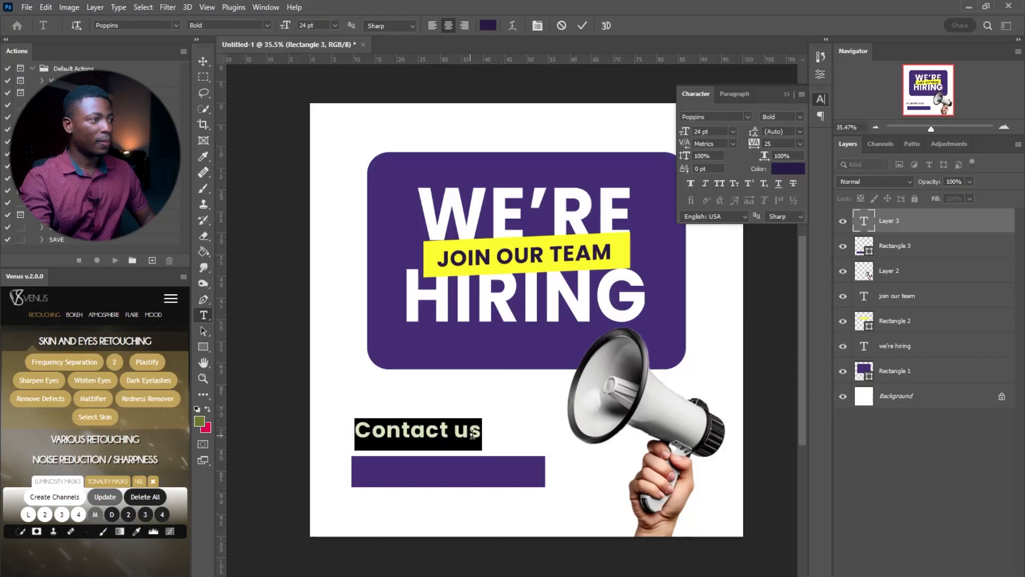
left_click(265, 23)
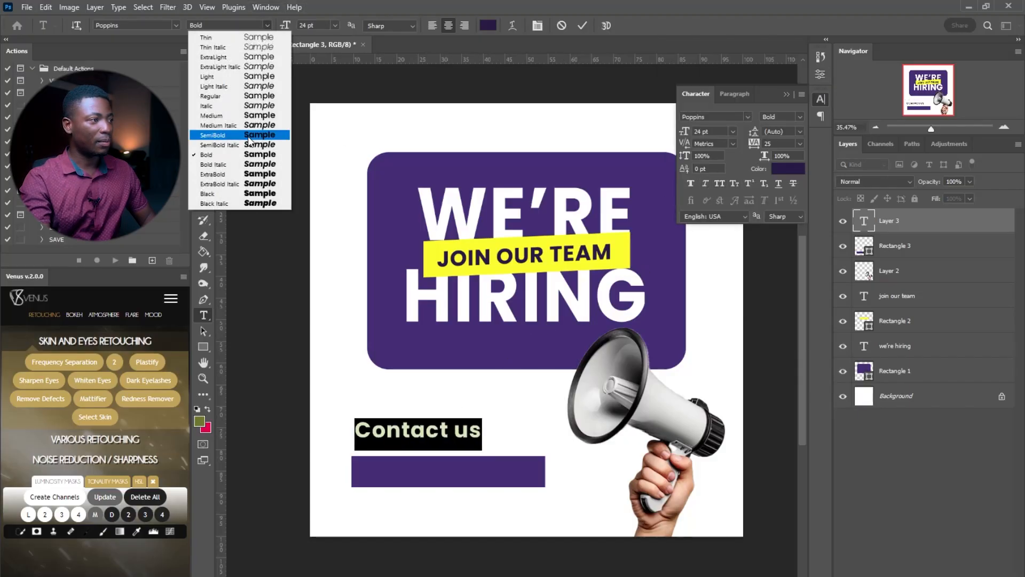
left_click(251, 97)
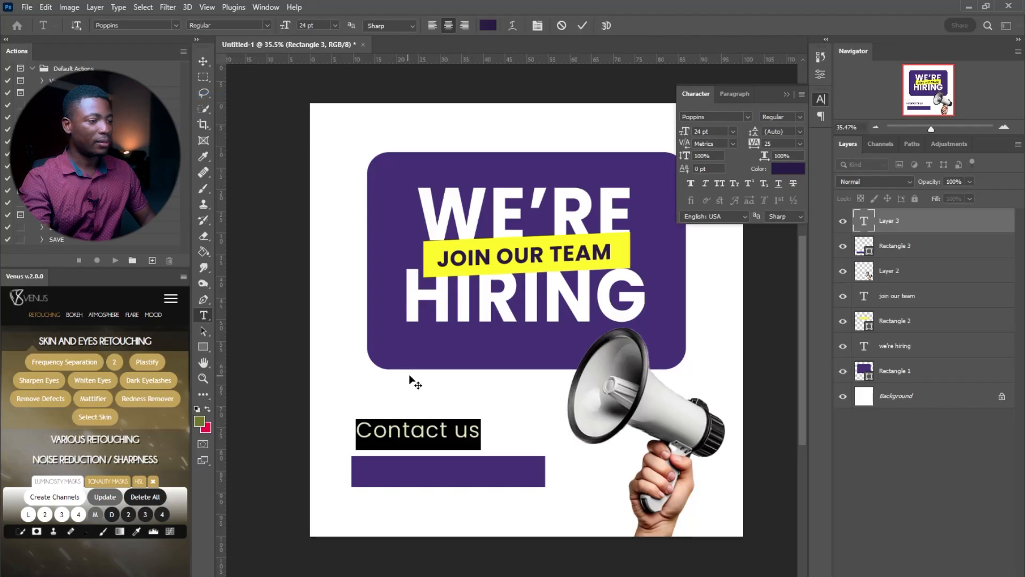
left_click(472, 438)
left_click_drag(482, 460, 478, 469)
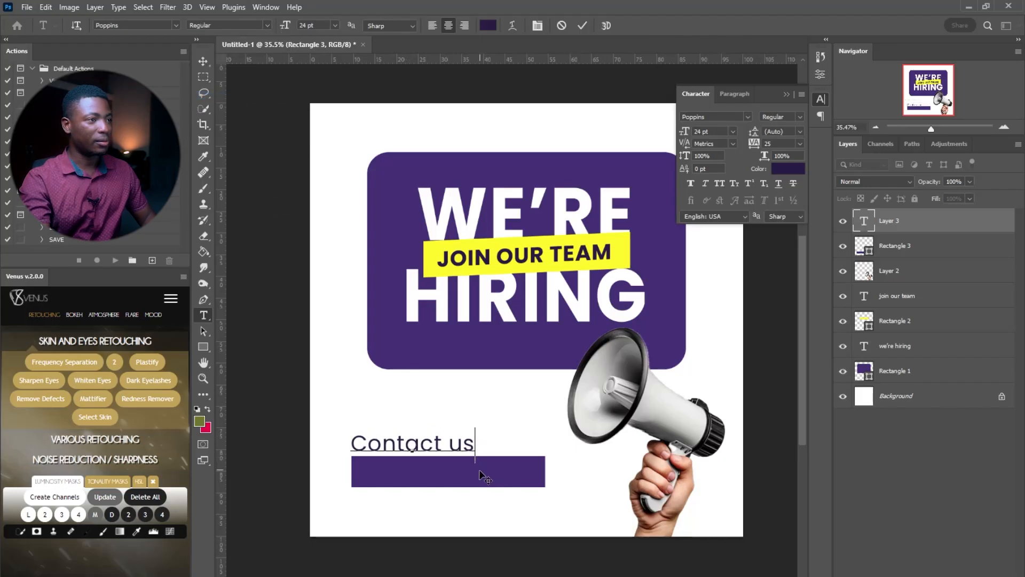
left_click(582, 25)
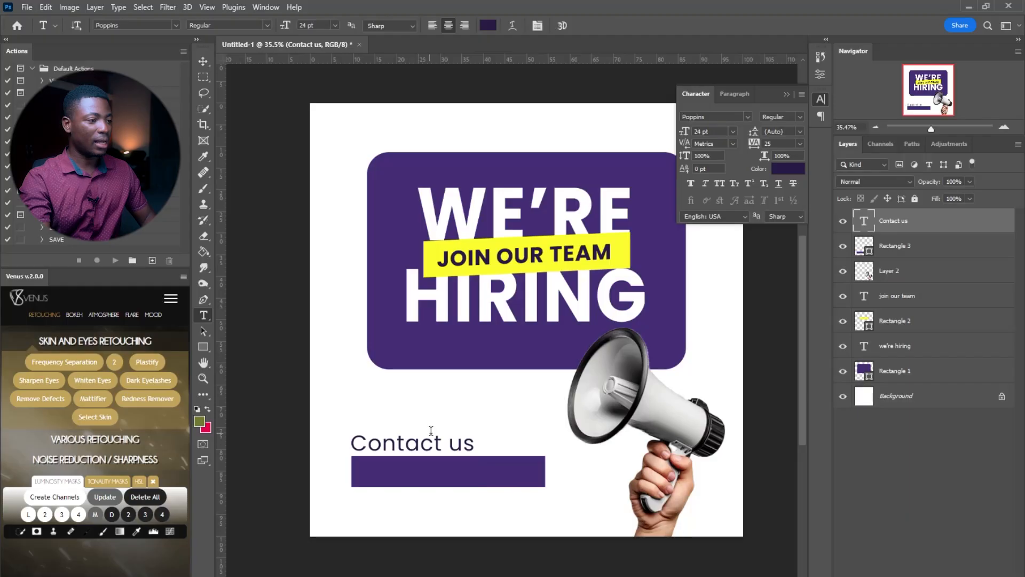
Type the contact phone number and make it white Poppins Bold
left_click(436, 395)
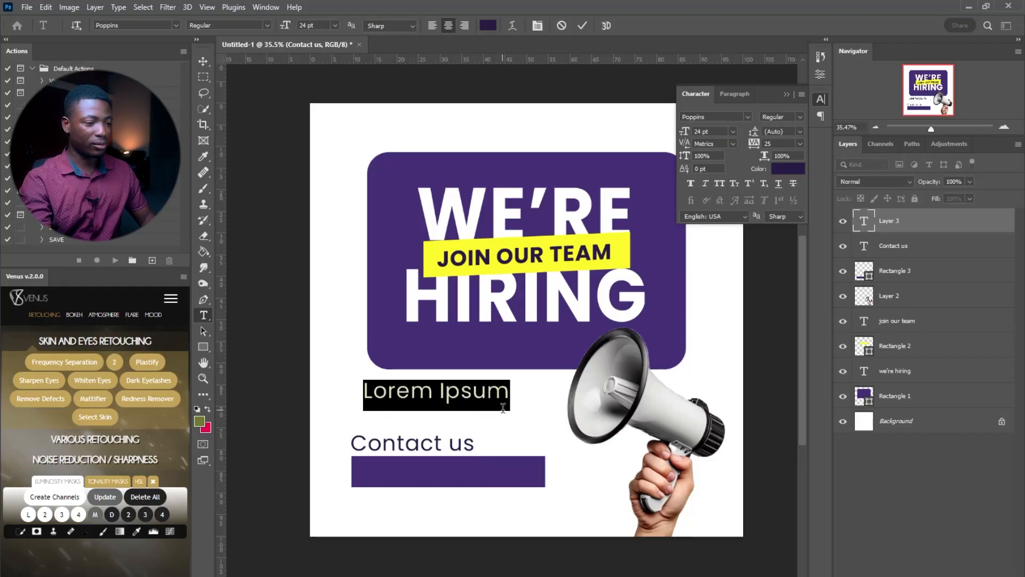
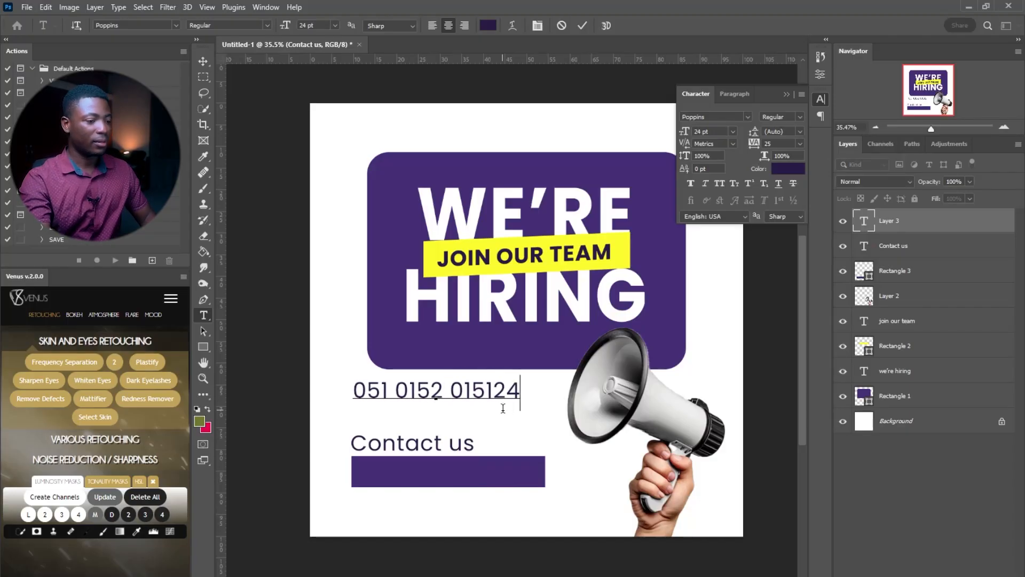
key("ctrl+a")
key("ctrl+c")
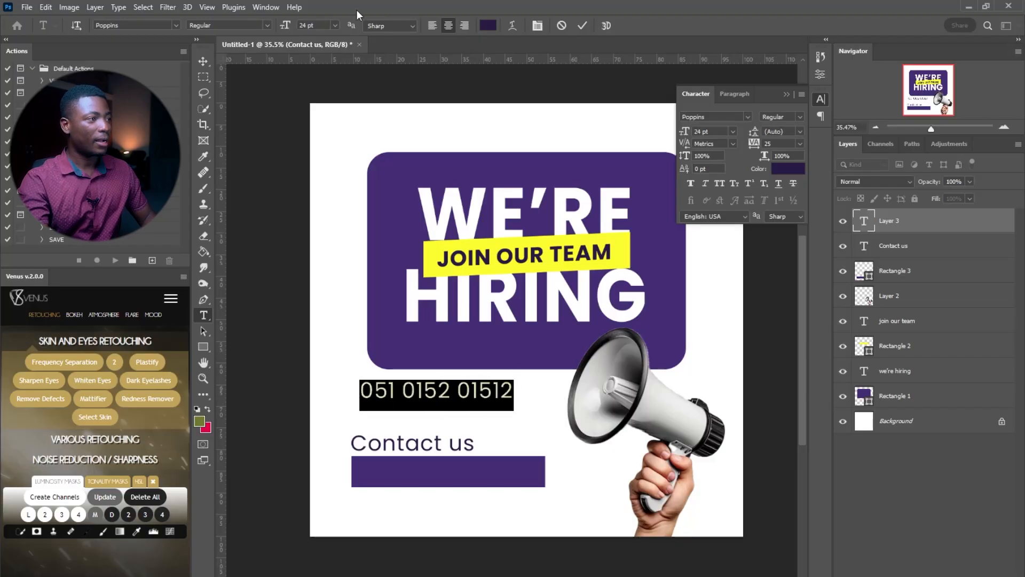
left_click(267, 25)
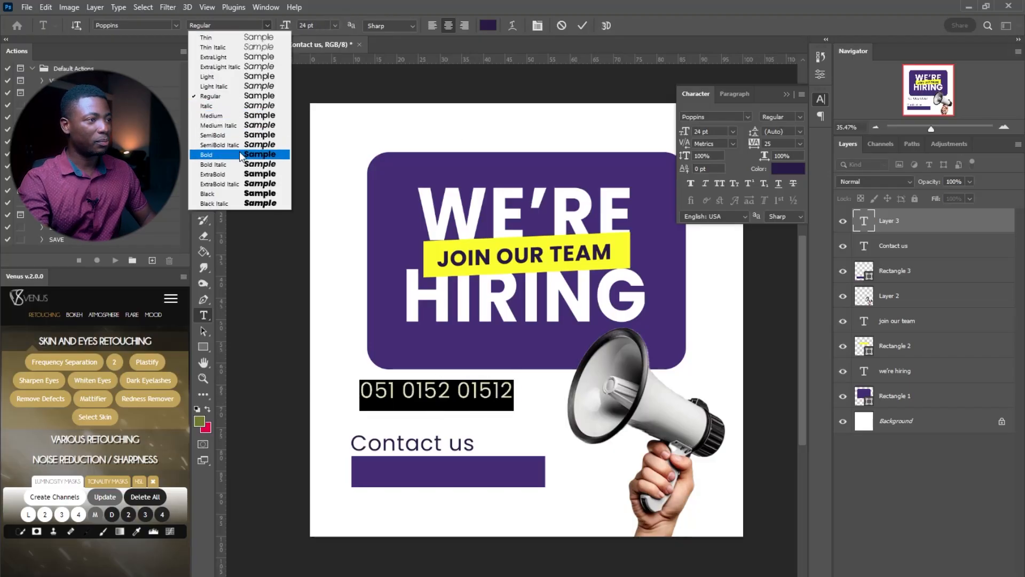
left_click(239, 155)
left_click(488, 25)
left_click_drag(789, 171, 671, 57)
left_click(956, 57)
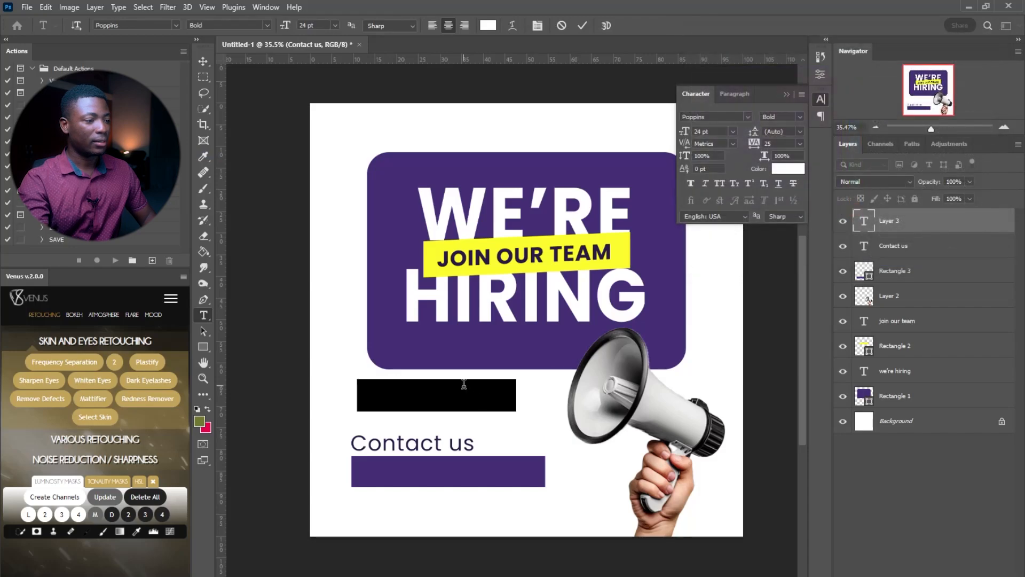
Move the phone number onto the purple bar, commit it, and select the contact layers
left_click_drag(479, 345, 479, 427)
key("ctrl+v")
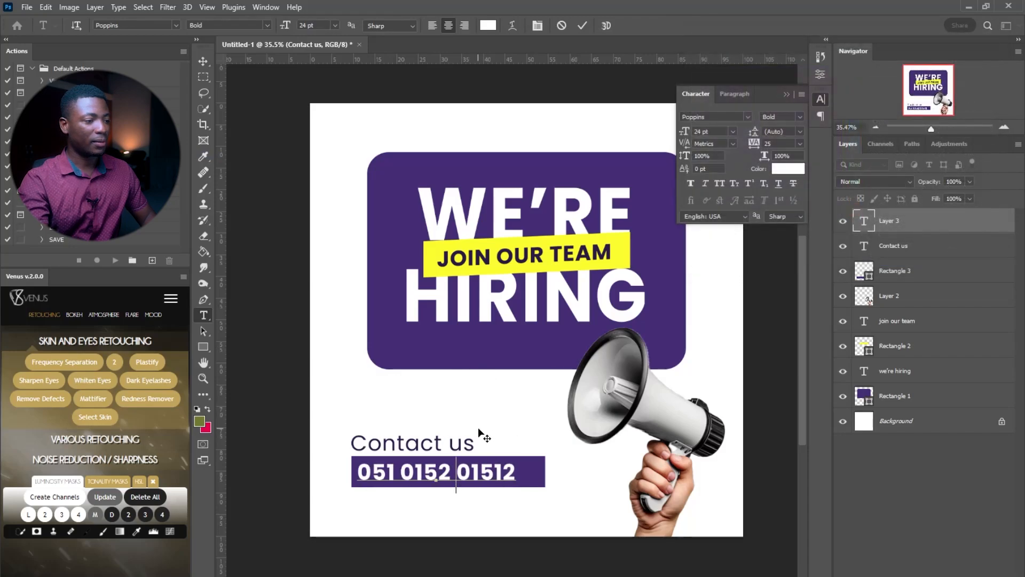
left_click(582, 25)
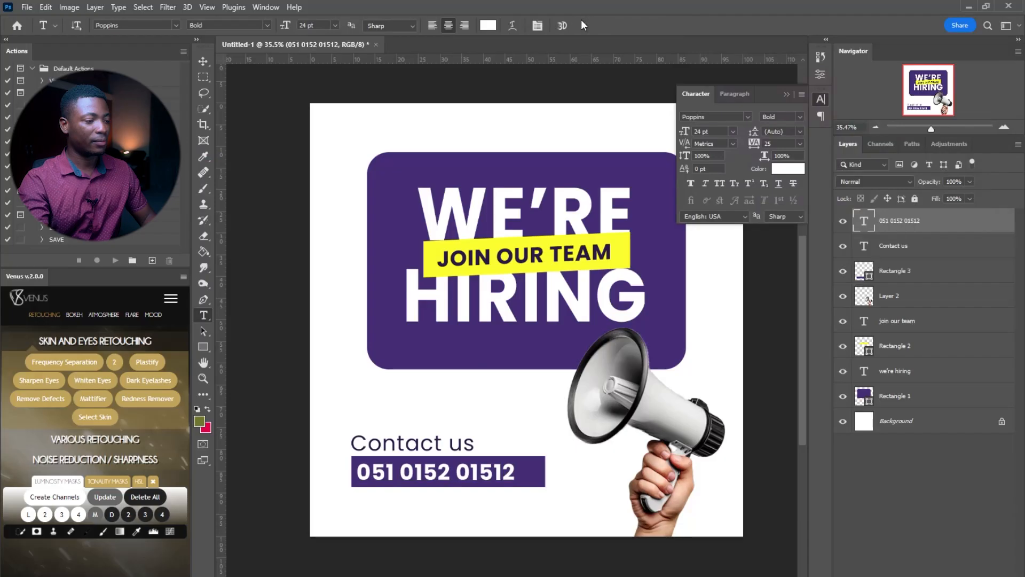
left_click(912, 272, "shift")
Shift the contact block up and type 'Send your CV to' with the contact e-mail below
left_click_drag(610, 497, 600, 460)
key("t")
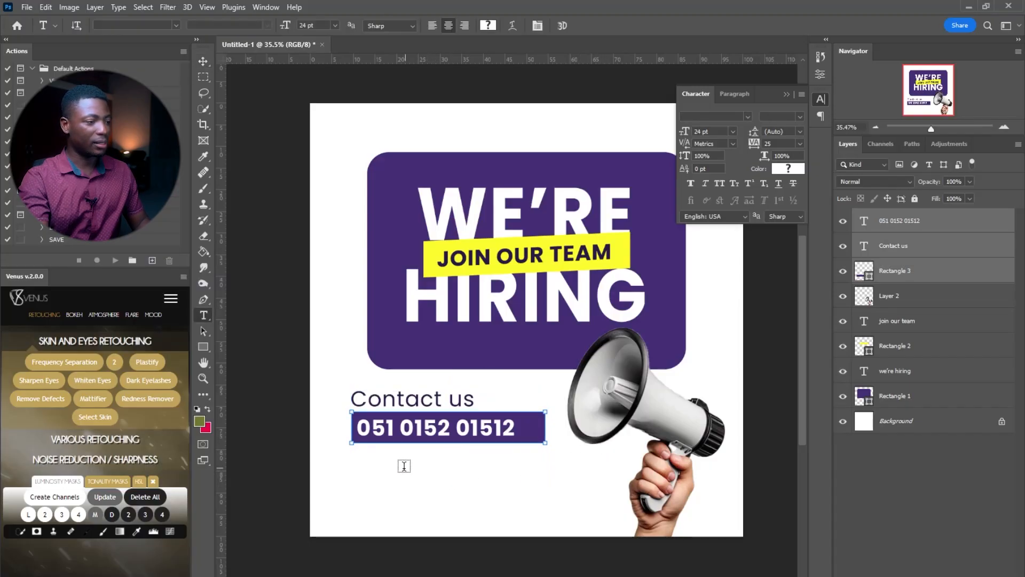
left_click(404, 467)
type("Se")
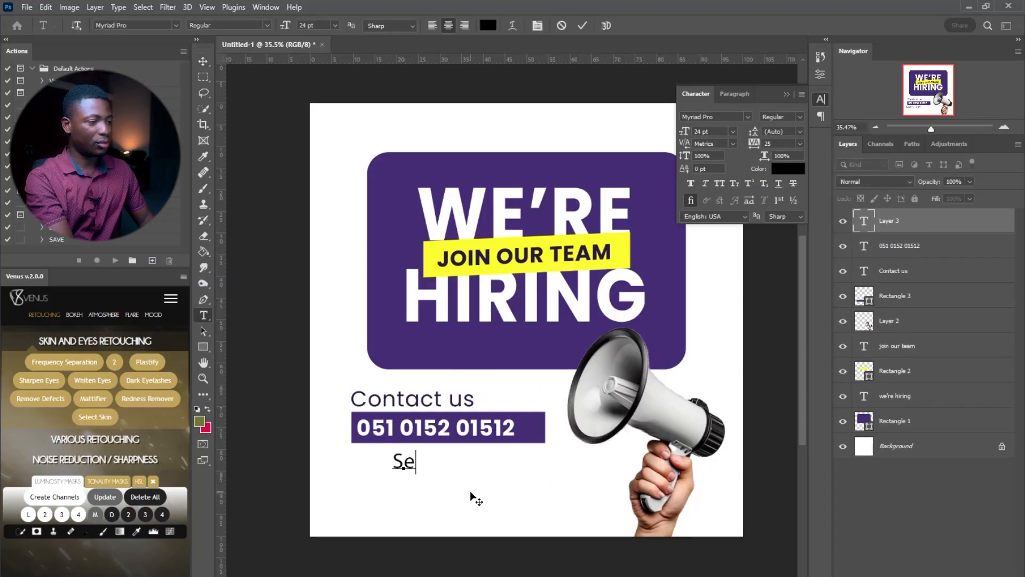
type("nd your CV")
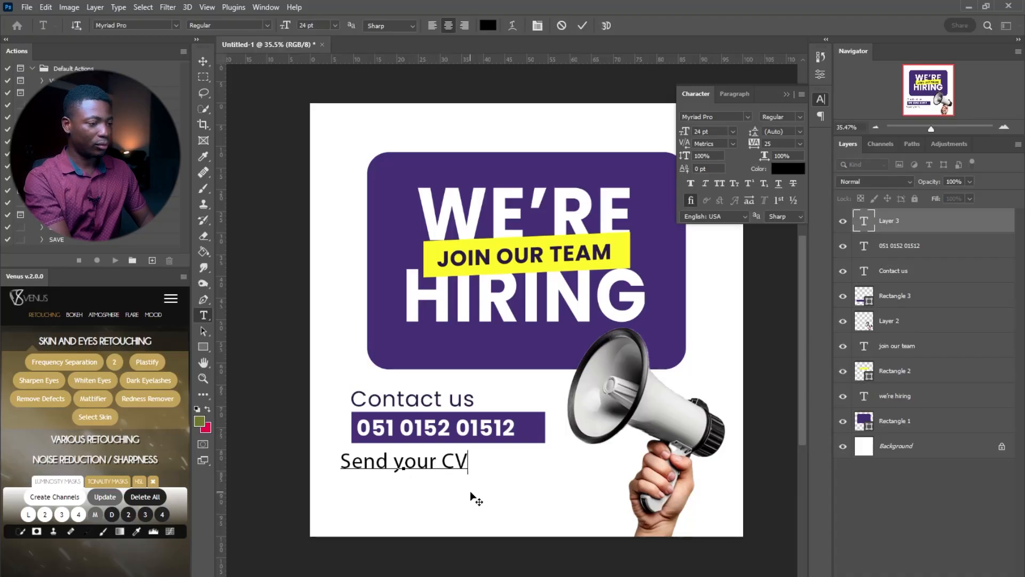
type(" to")
key("Return")
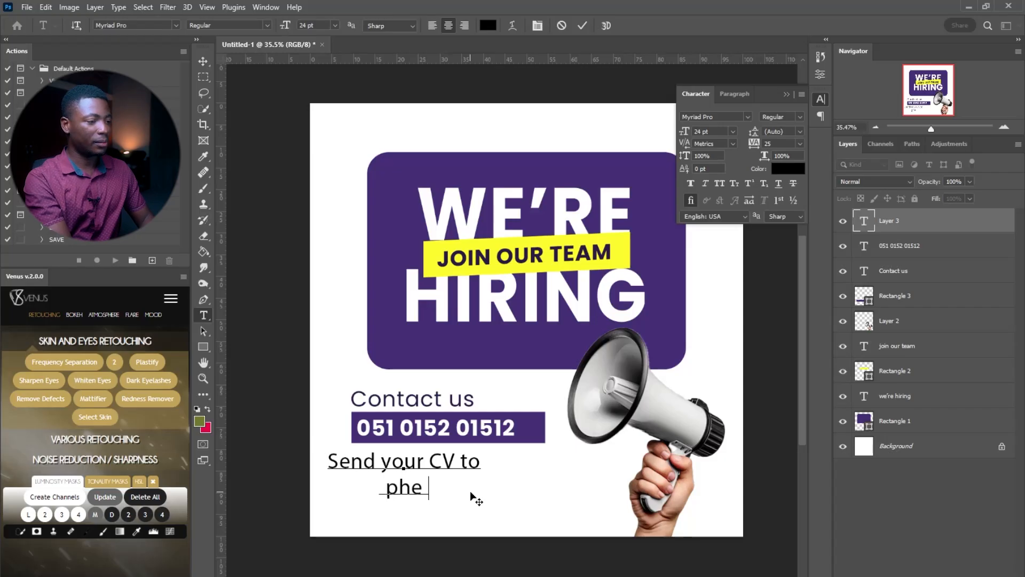
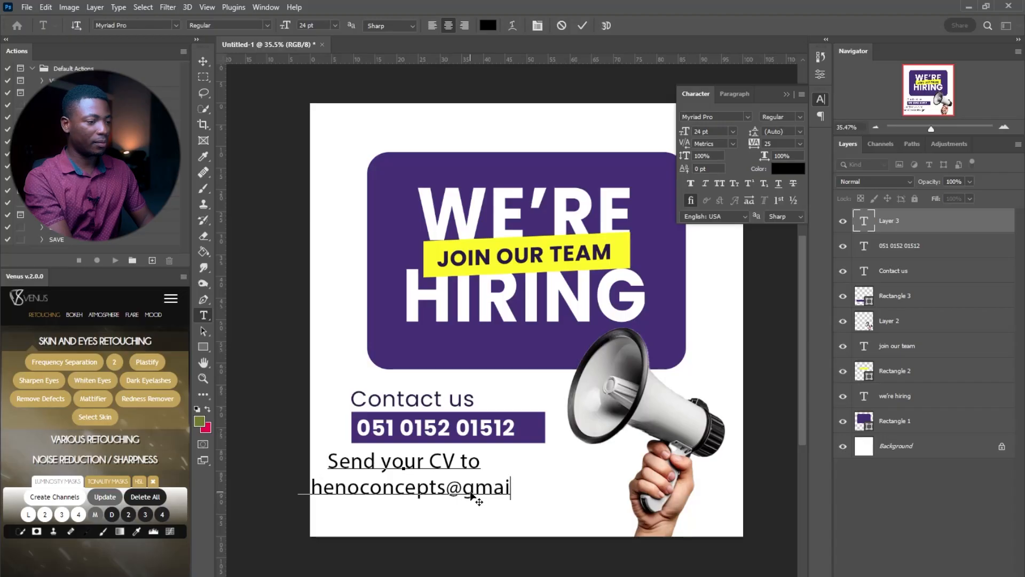
Left-align the CV text at 18 pt under Contact us and commit it
key("ctrl+a")
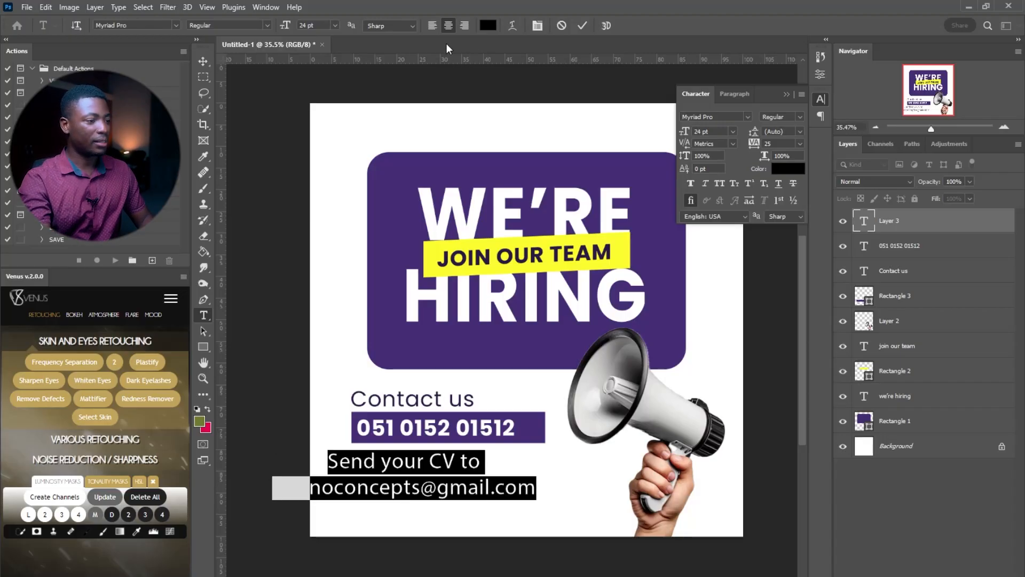
left_click(434, 25)
left_click_drag(473, 518, 430, 520)
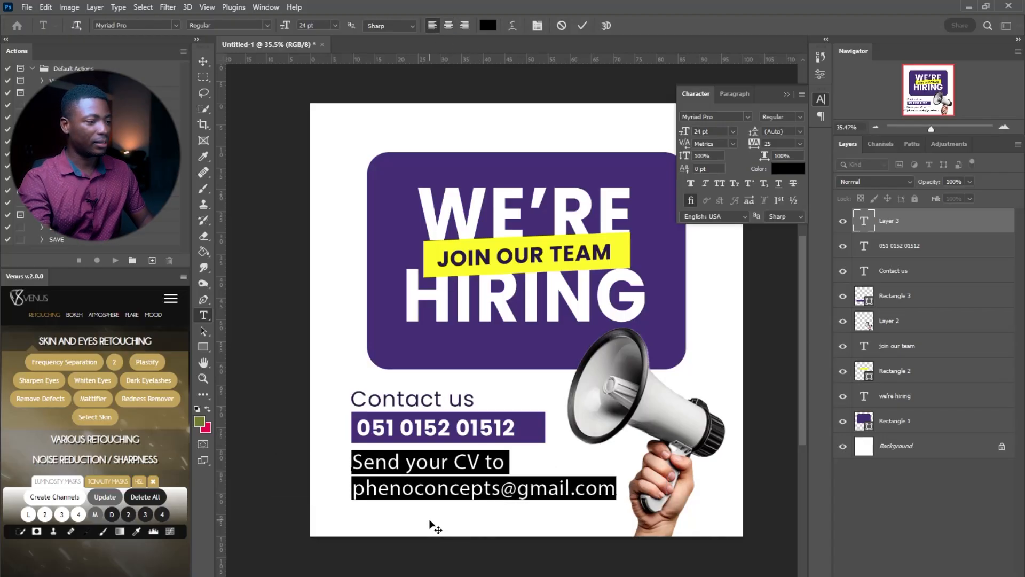
left_click(335, 25)
left_click(315, 127)
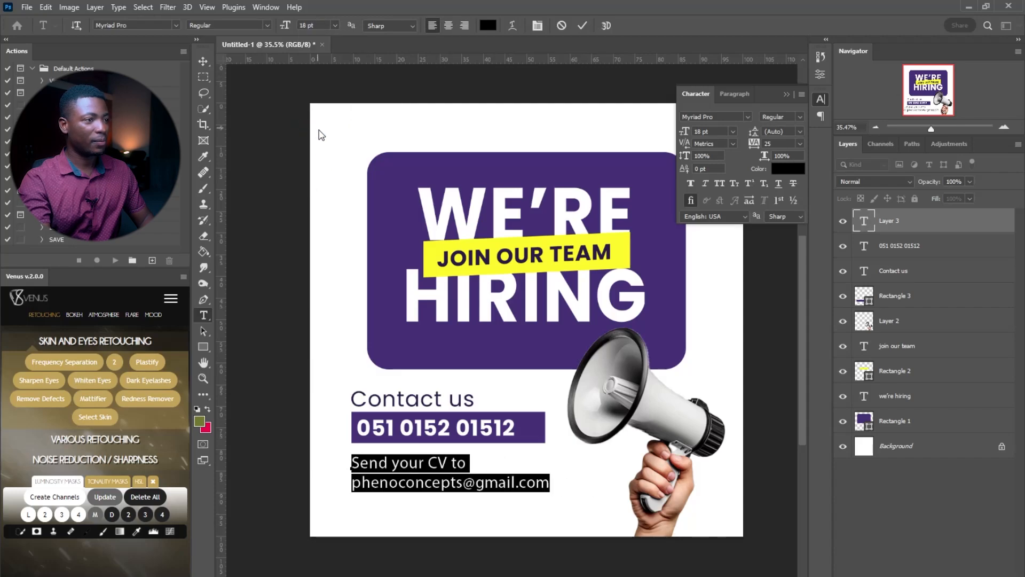
left_click(582, 26)
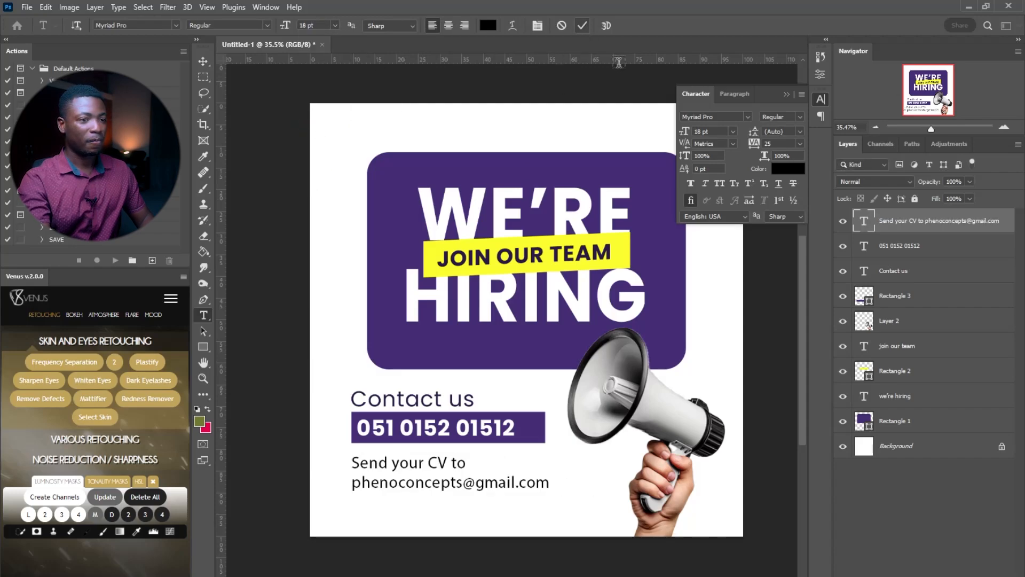
left_click(922, 302, "shift")
Drag the contact block lower on the poster, then collapse the Character panel and recentre
key("v")
left_click_drag(542, 315, 542, 335)
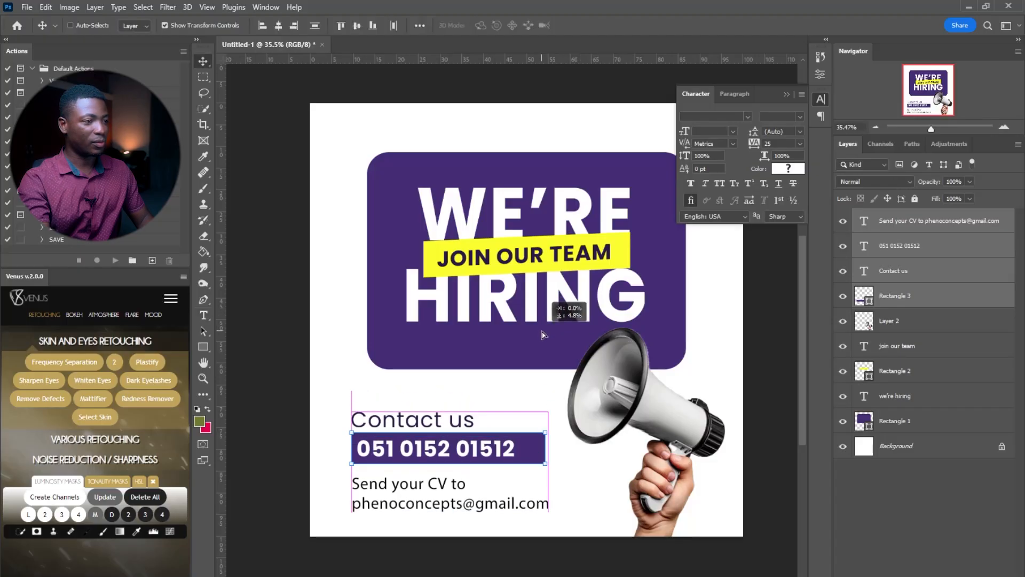
key("z")
left_click_drag(655, 269, 640, 270)
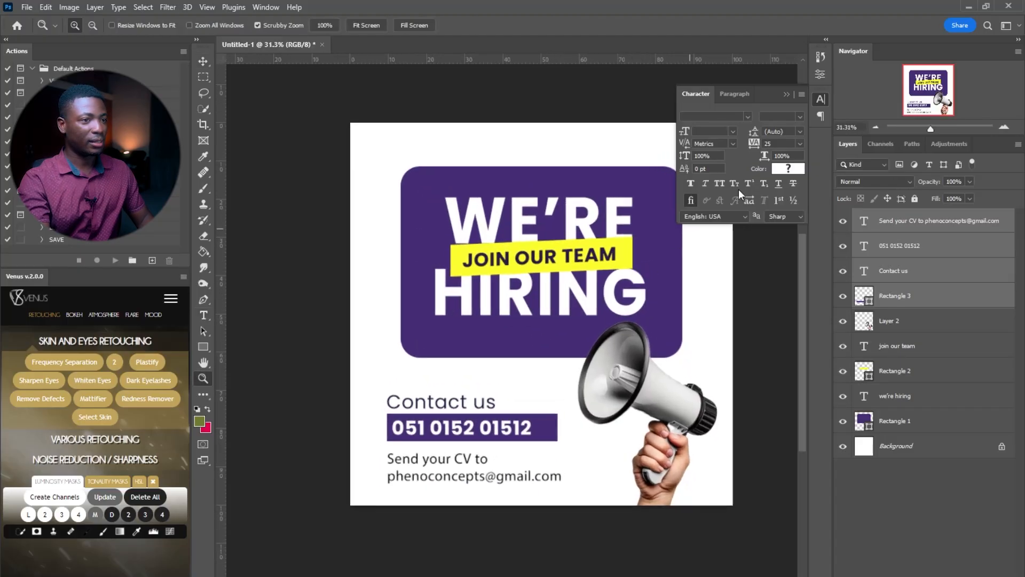
left_click(822, 99)
left_click_drag(578, 255, 532, 257)
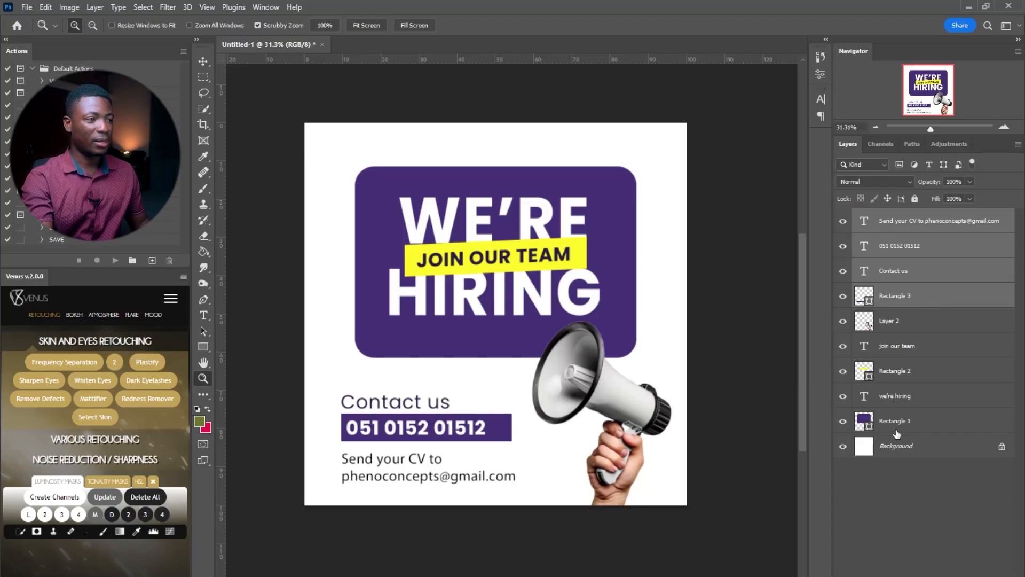
Duplicate the we're hiring layer above Background and scale the copy up to about 216%
left_click(901, 405)
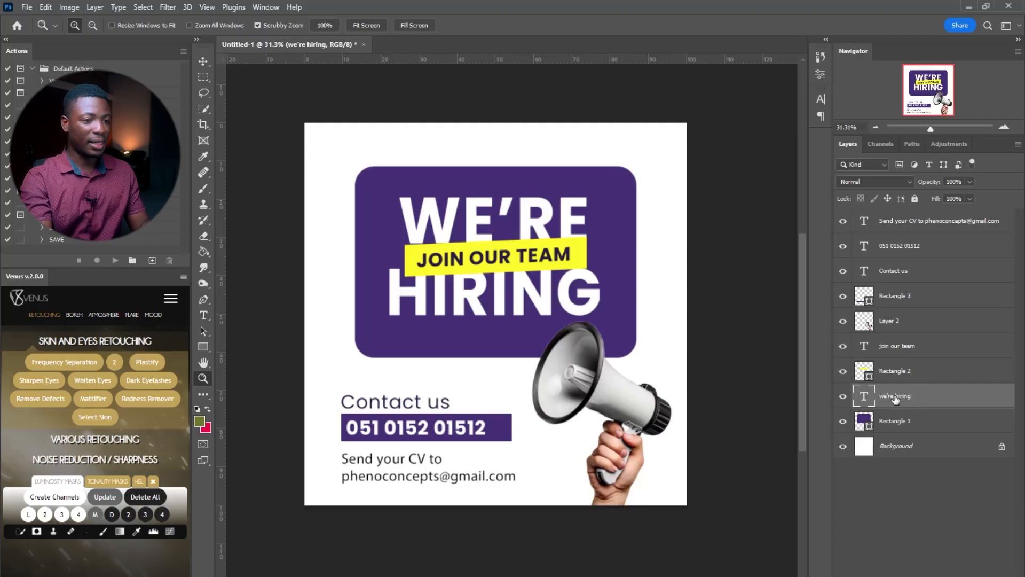
key("ctrl+j")
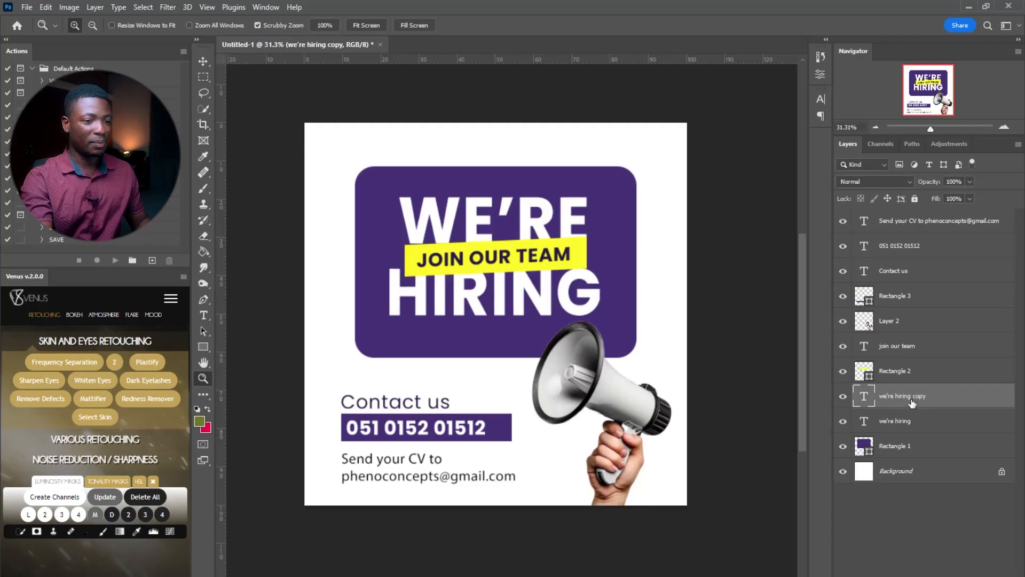
left_click_drag(912, 403, 908, 458)
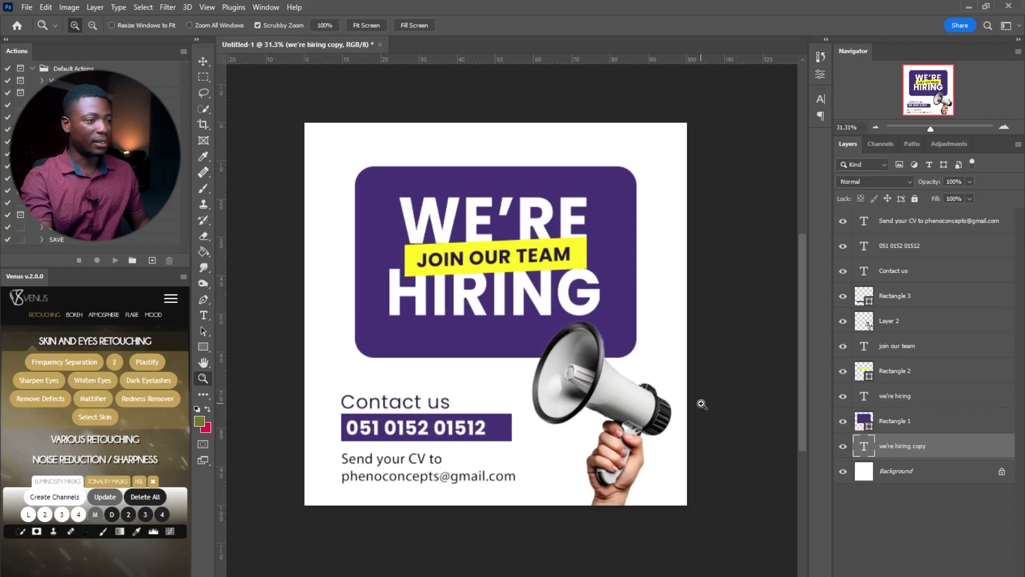
key("v")
left_click_drag(495, 314, 492, 127)
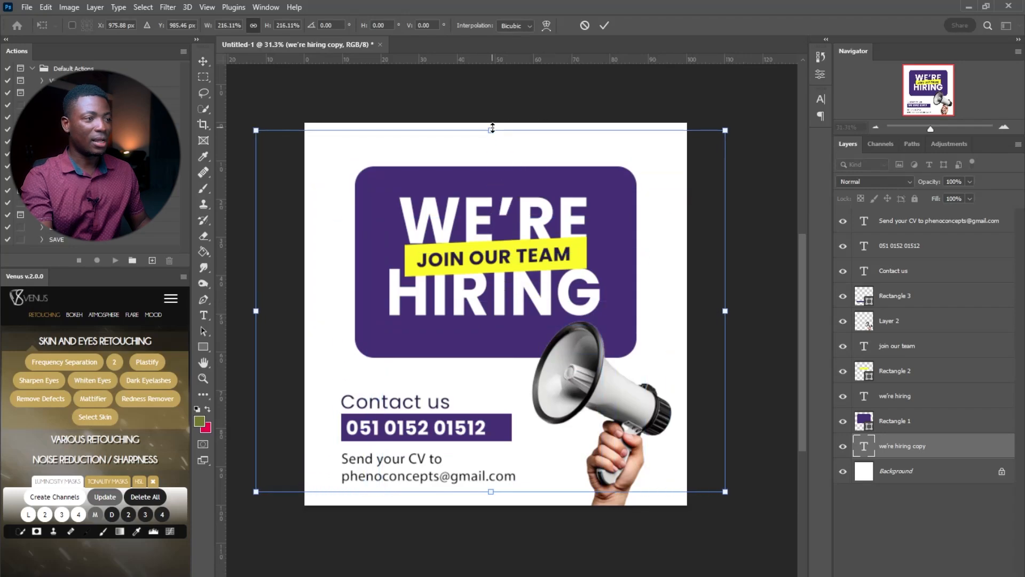
key("Return")
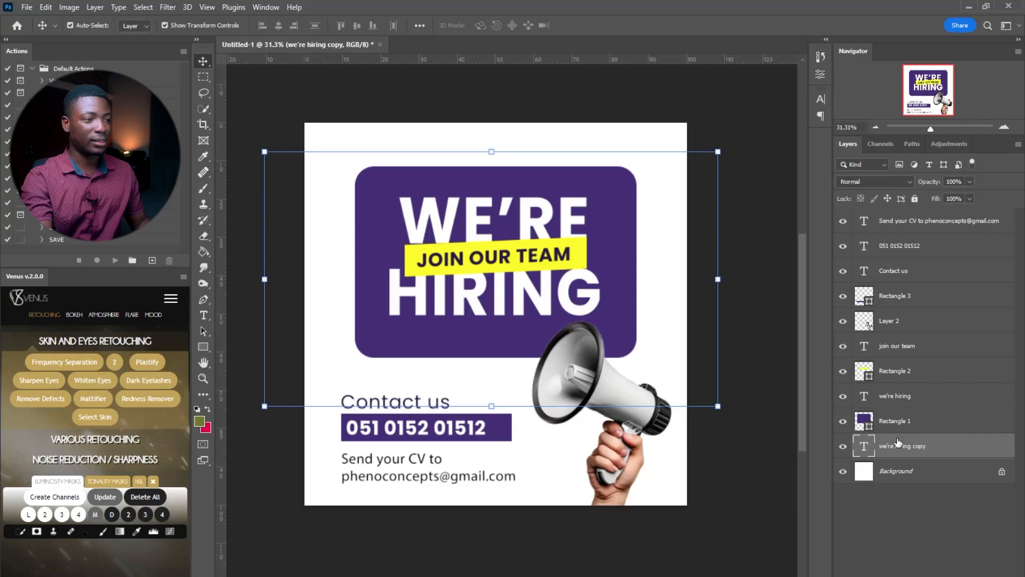
Recolour the enlarged WE'RE HIRING copy to black (000000) and commit the edit
double_click(864, 446)
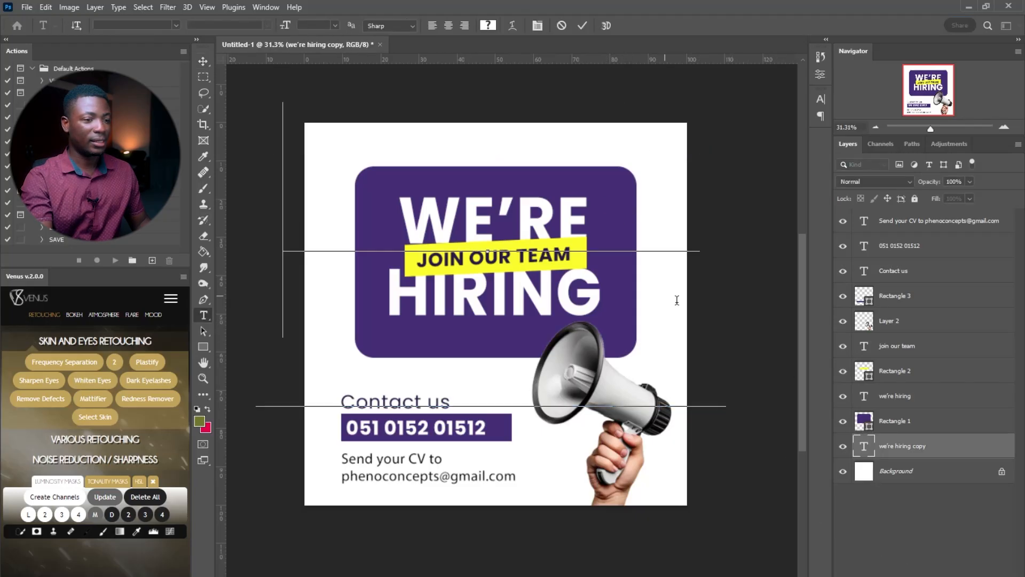
key("ctrl+a")
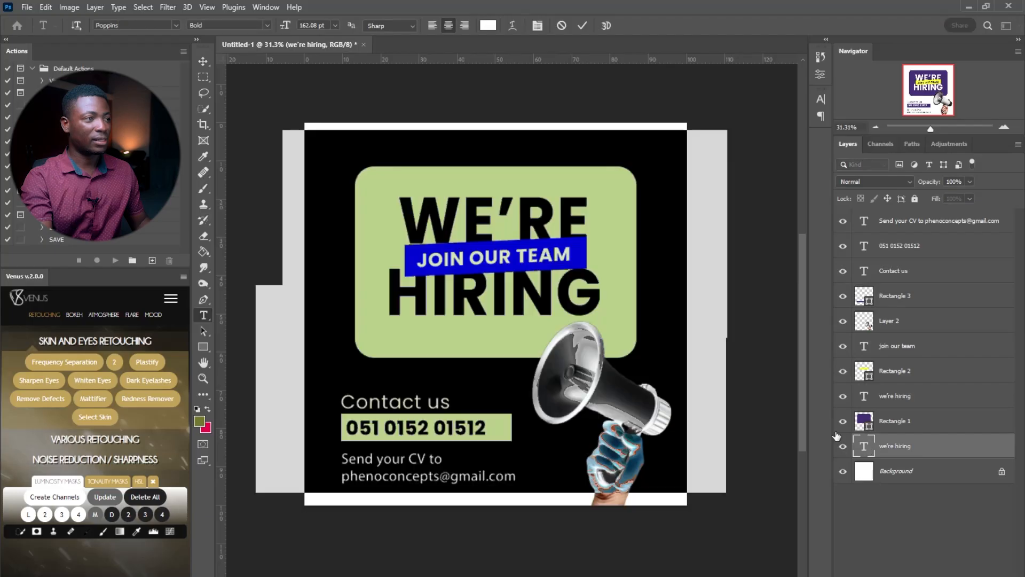
left_click(487, 26)
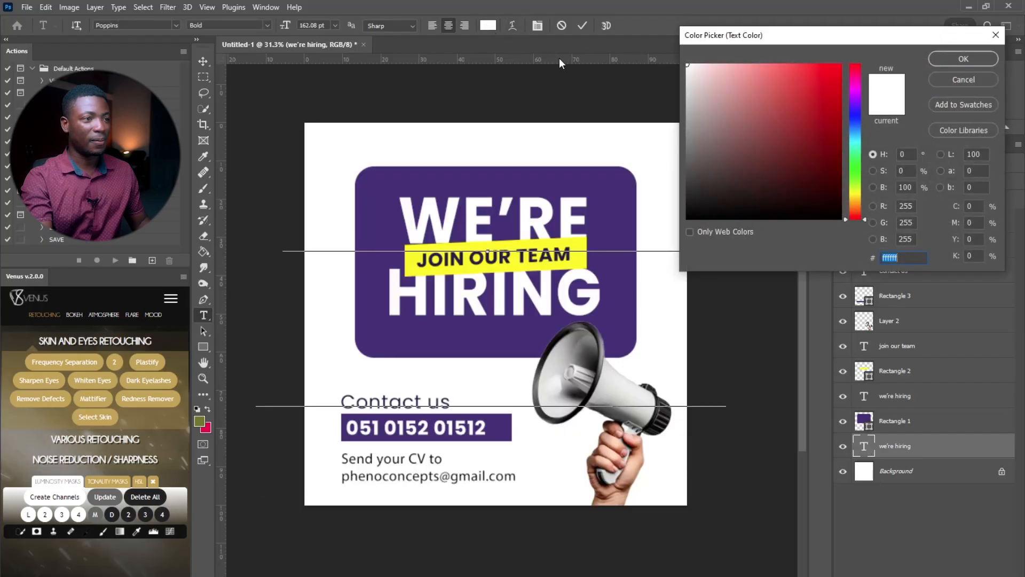
type("000000")
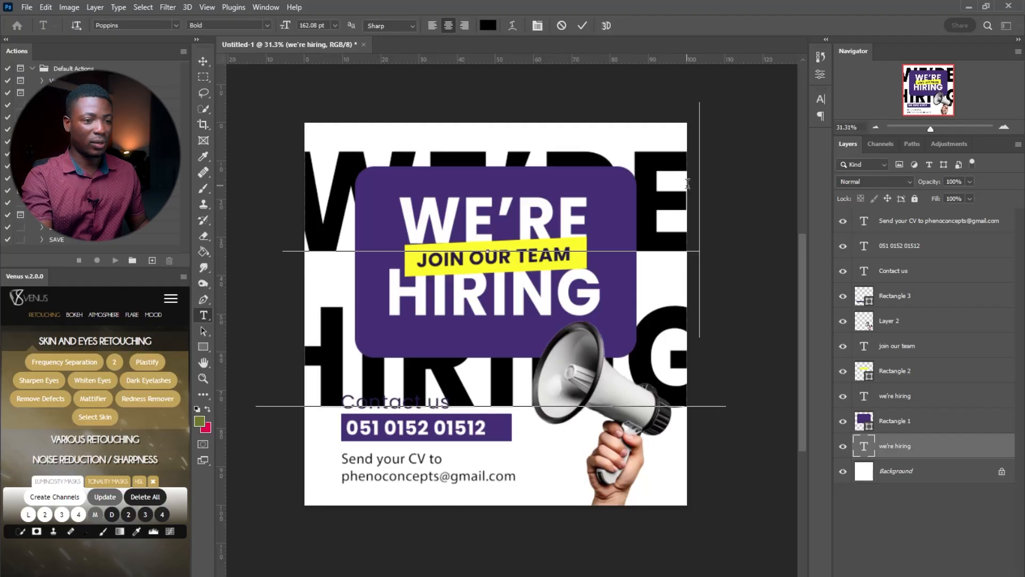
key("ctrl+Return")
key("v")
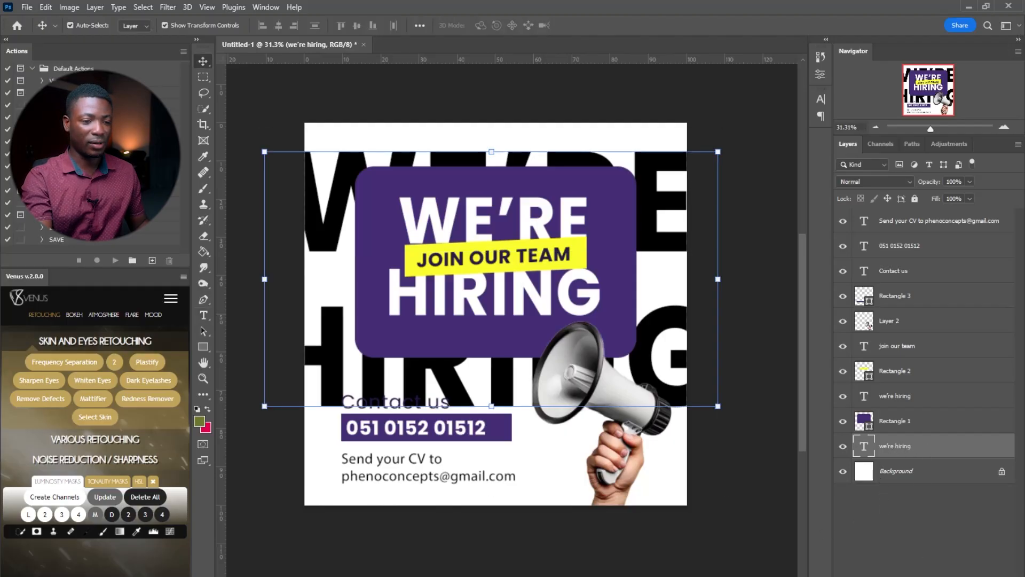
Add a Stroke effect to the big background text with a temporary red colour
left_click(919, 574)
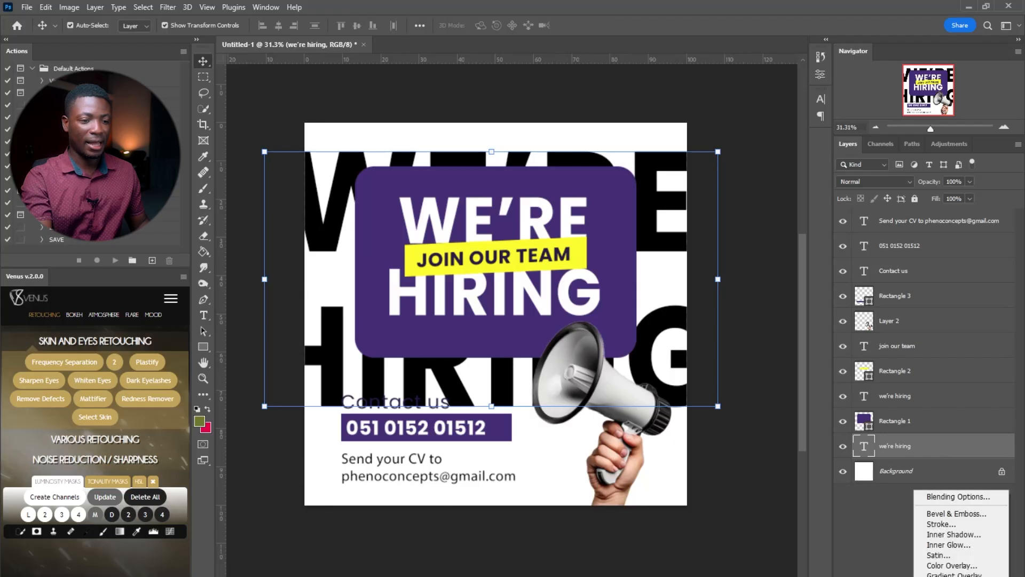
left_click(951, 525)
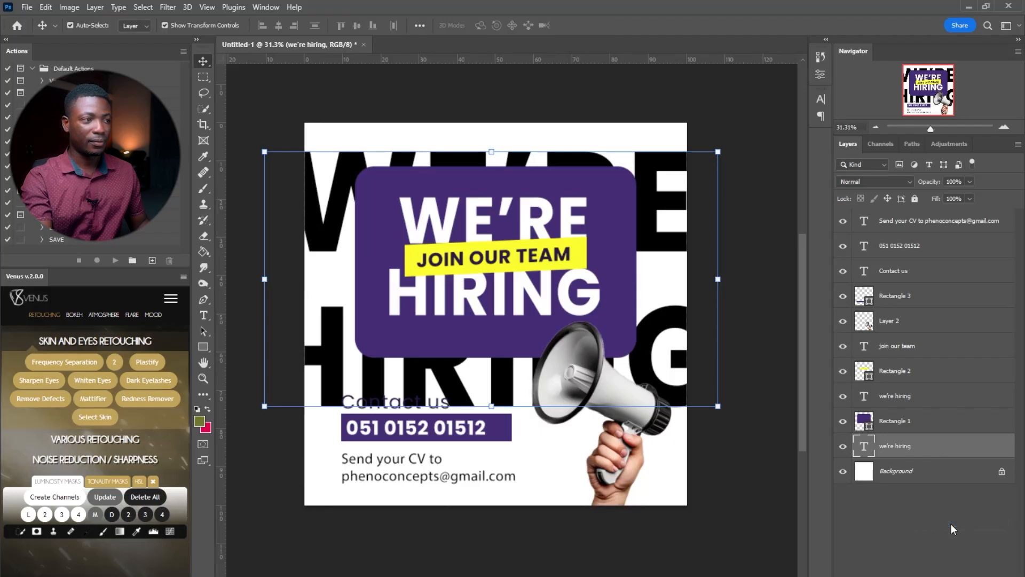
left_click_drag(657, 64, 755, 27)
left_click(745, 165)
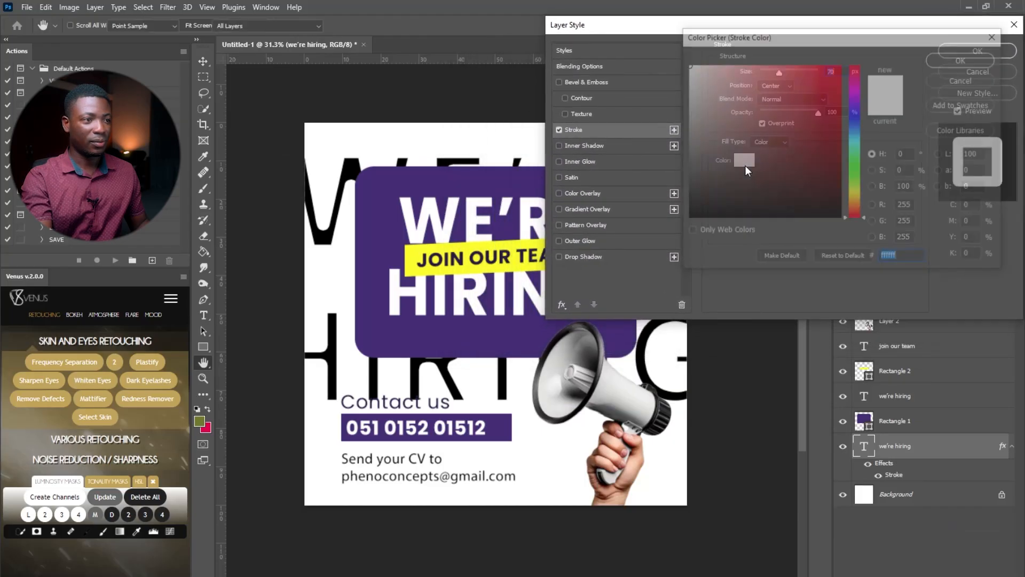
left_click_drag(732, 109, 875, 47)
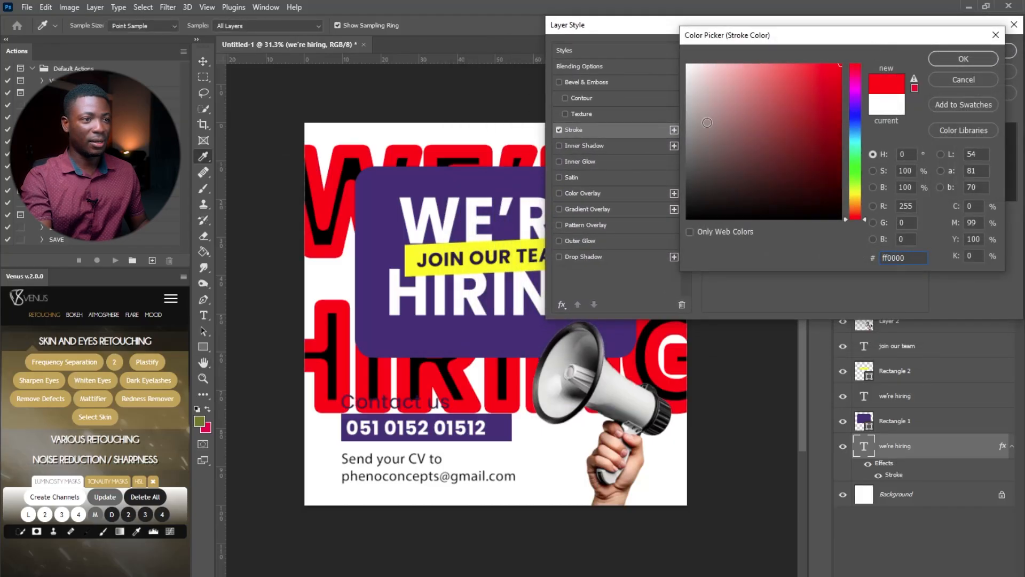
left_click(955, 60)
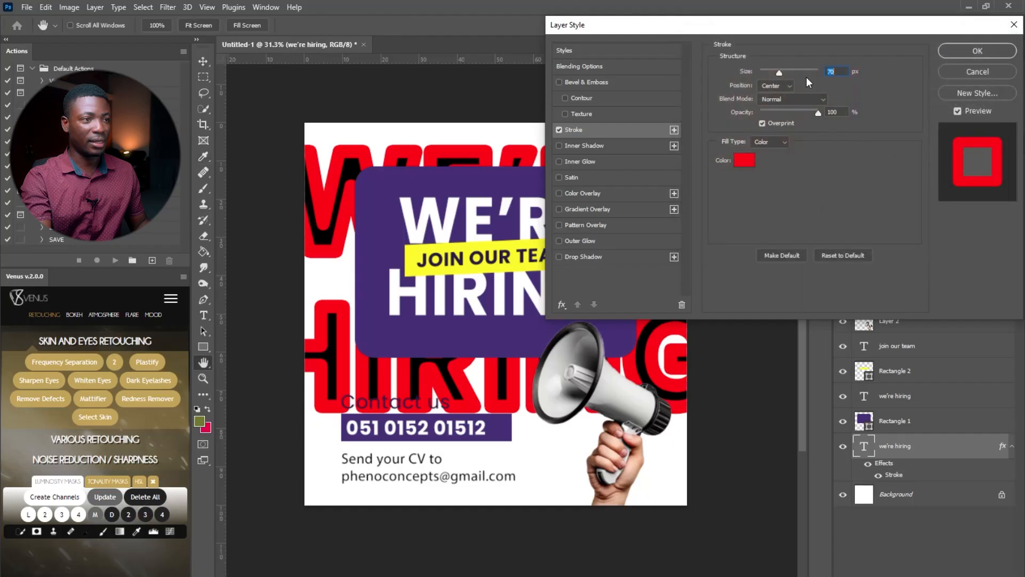
Make the stroke 10 px, Outside, in the card's purple #462c75, and apply it
left_click_drag(777, 72, 760, 73)
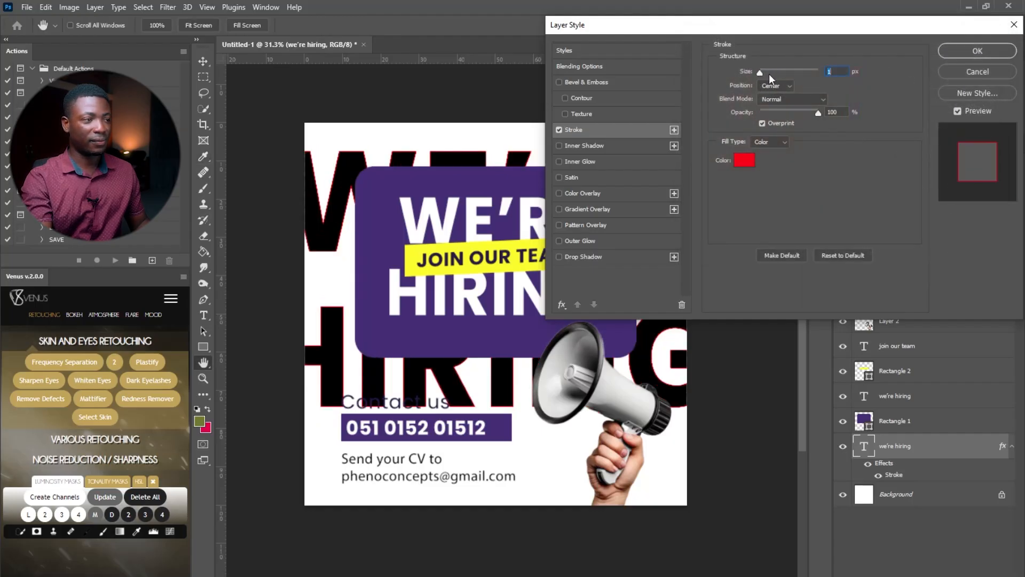
type("5")
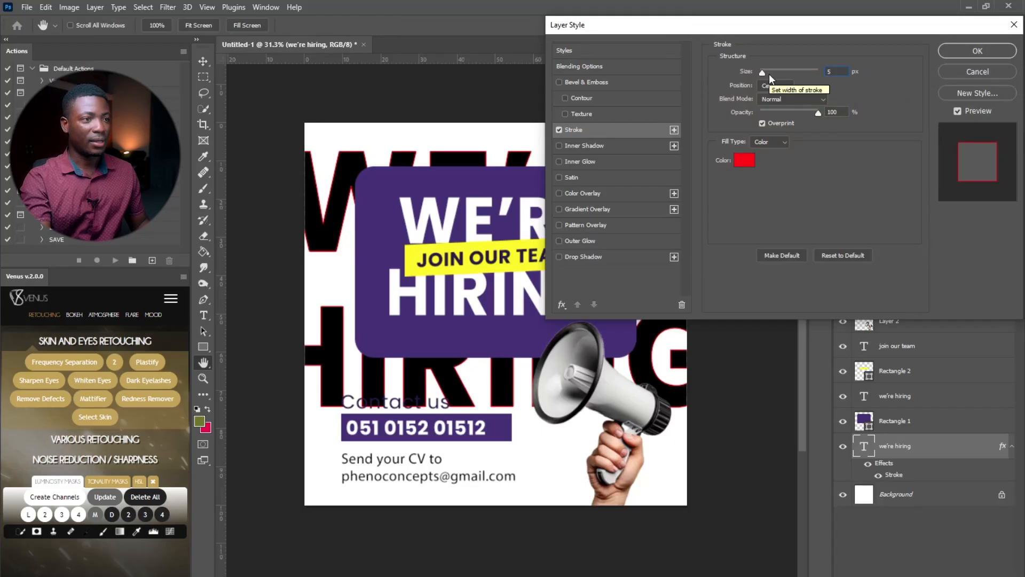
left_click(775, 85)
left_click(777, 91)
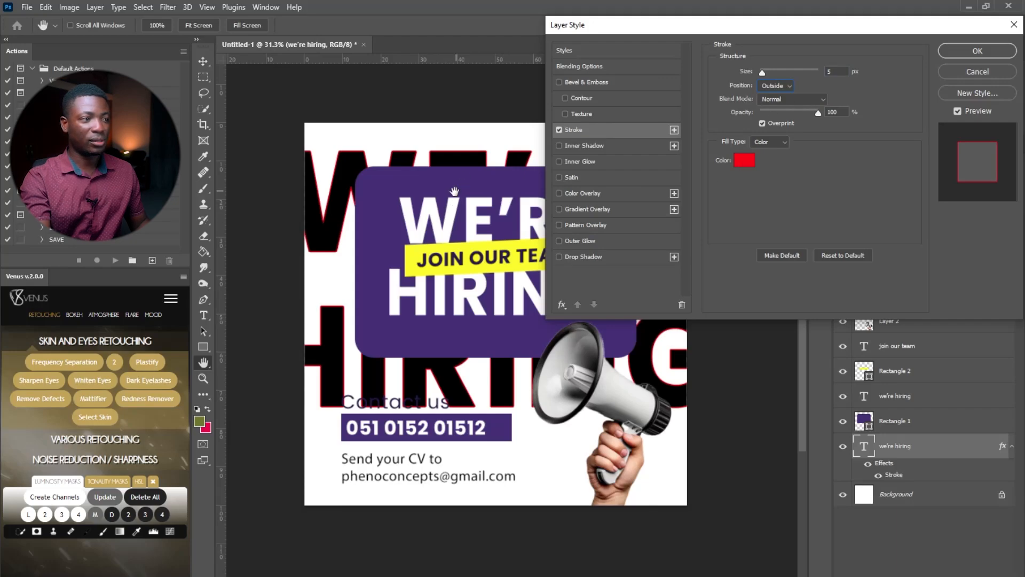
left_click(742, 160)
left_click(388, 203)
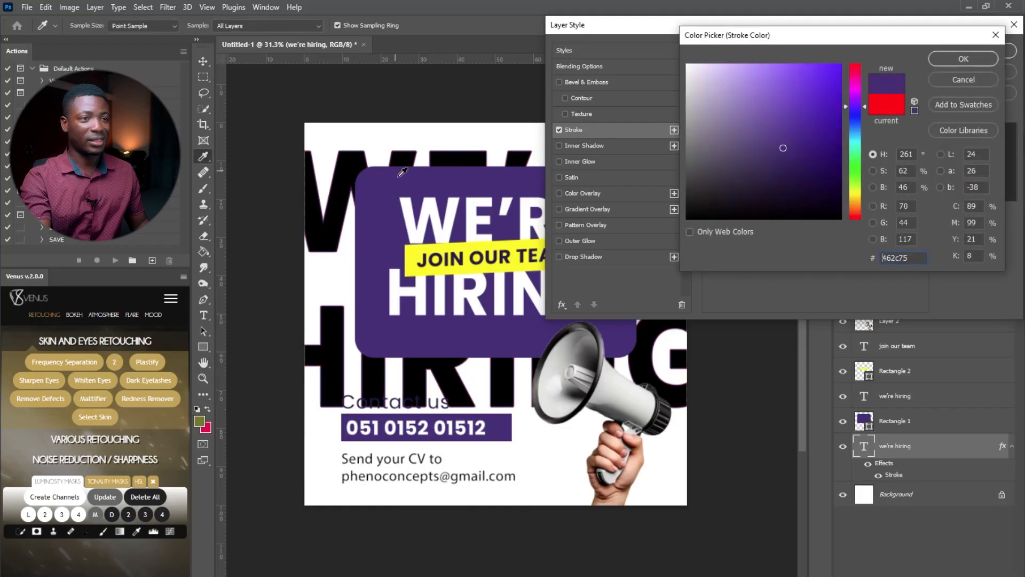
left_click(941, 59)
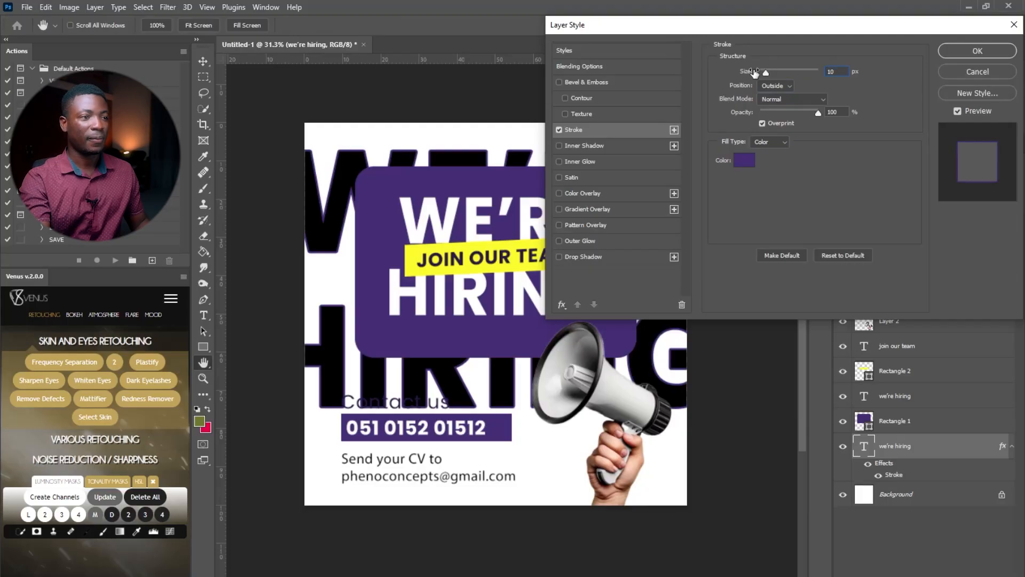
key("Return")
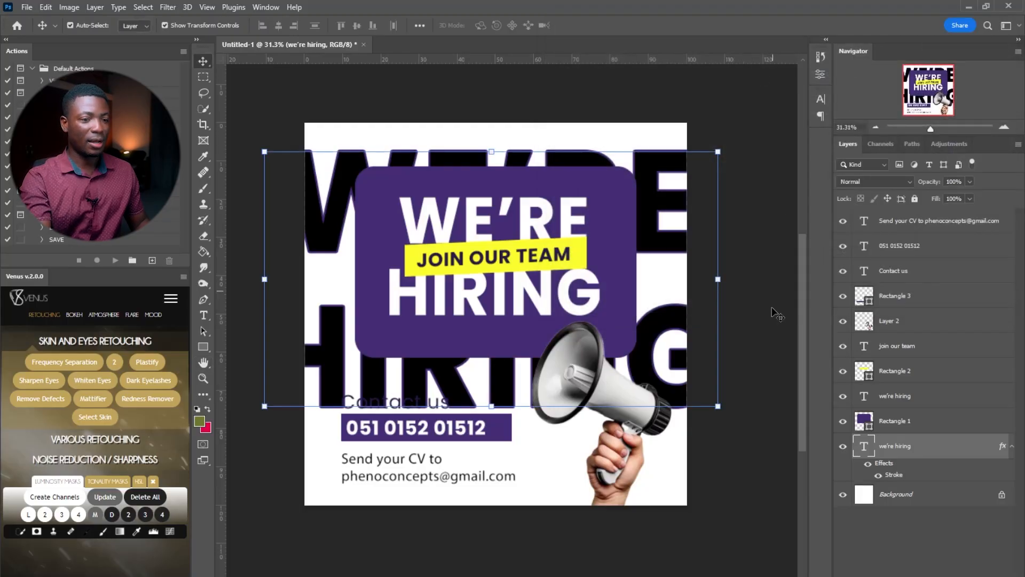
Set the giant WE'RE HIRING copy's Fill to 0% and drag it up to the top edge
left_click(1011, 445)
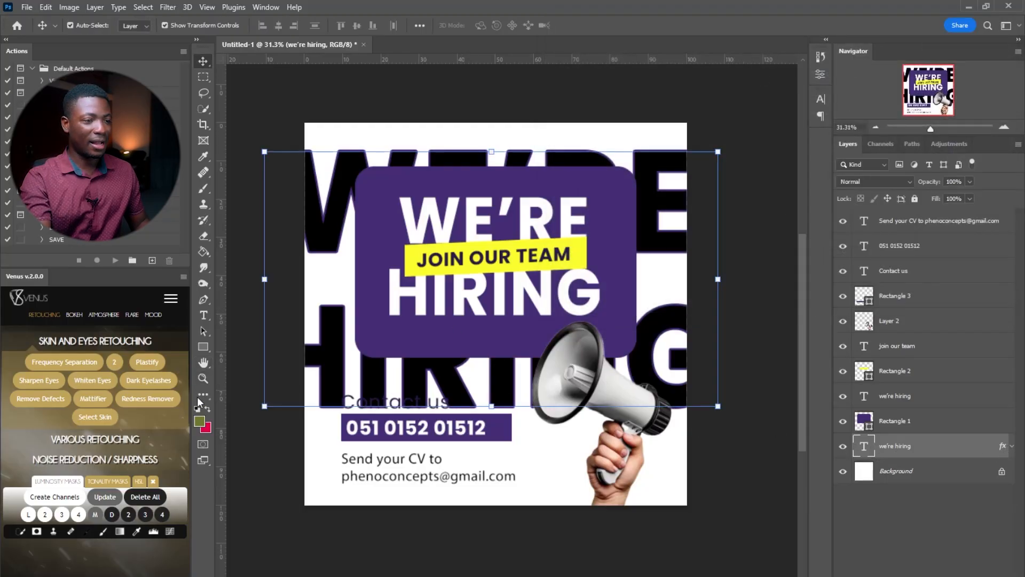
key("z")
left_click_drag(669, 380, 755, 366)
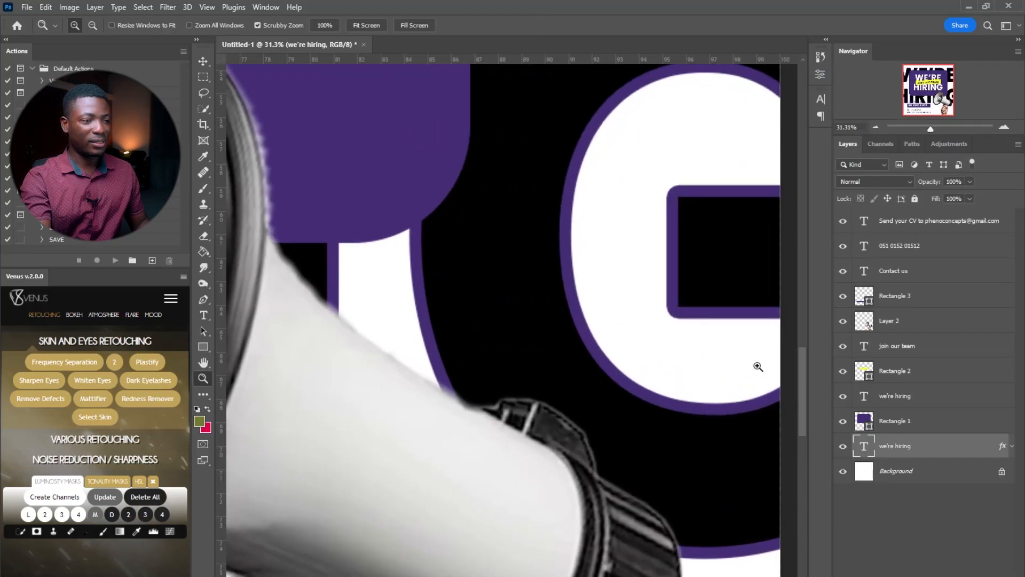
left_click(366, 25)
left_click_drag(608, 293, 603, 292)
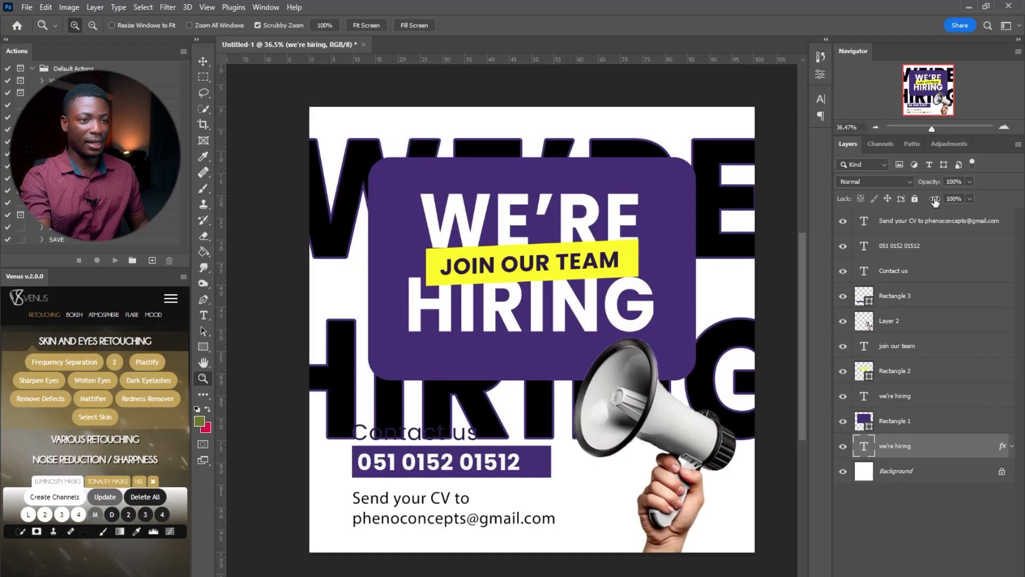
left_click_drag(934, 199, 830, 196)
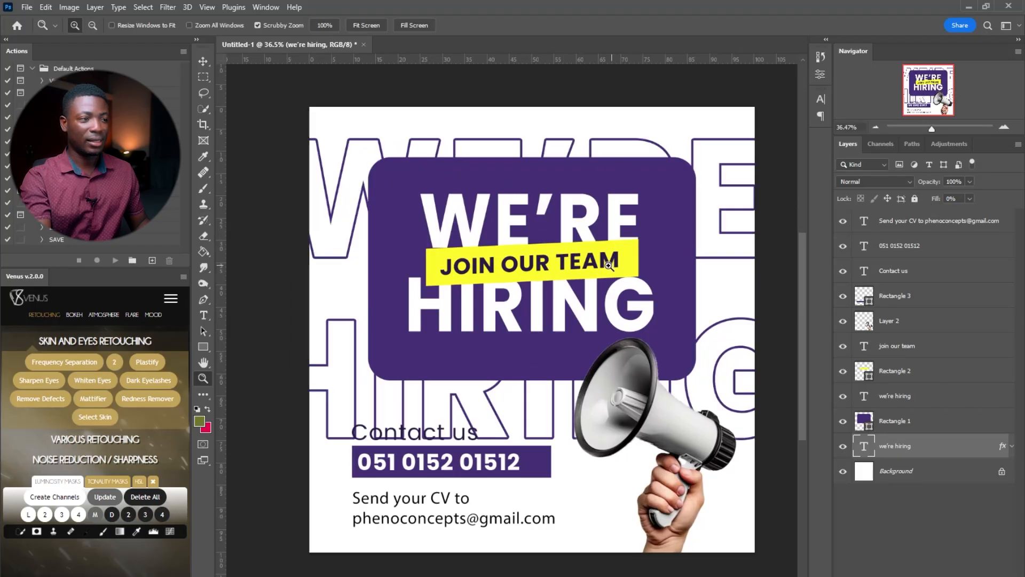
left_click_drag(609, 265, 592, 270)
left_click_drag(665, 201, 674, 200)
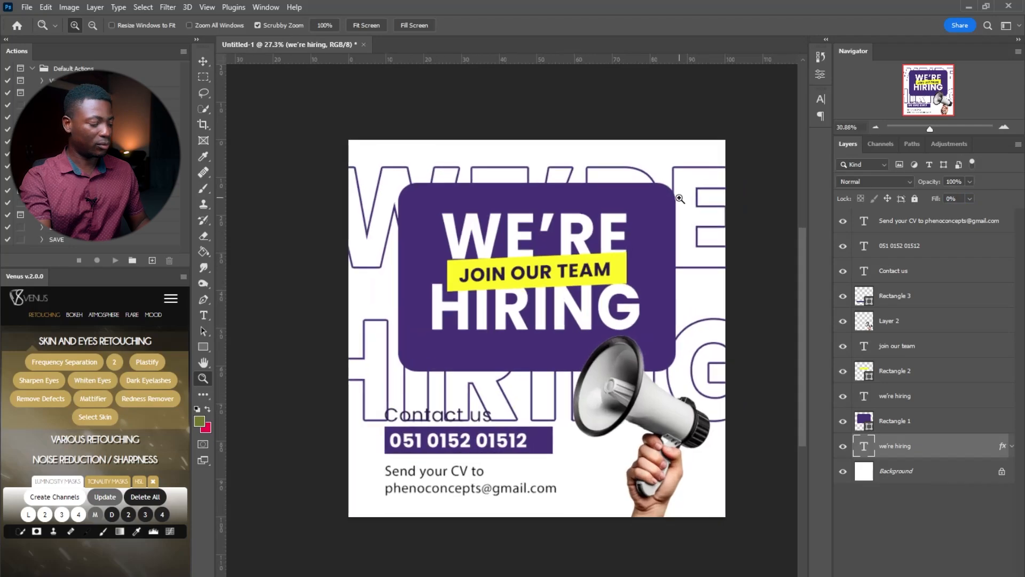
key("v")
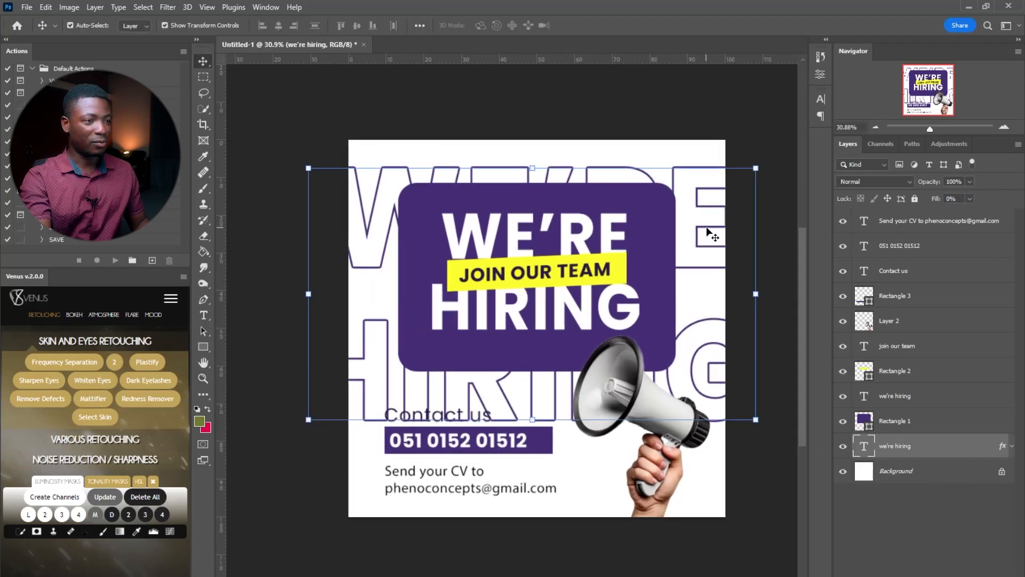
left_click_drag(705, 227, 698, 169)
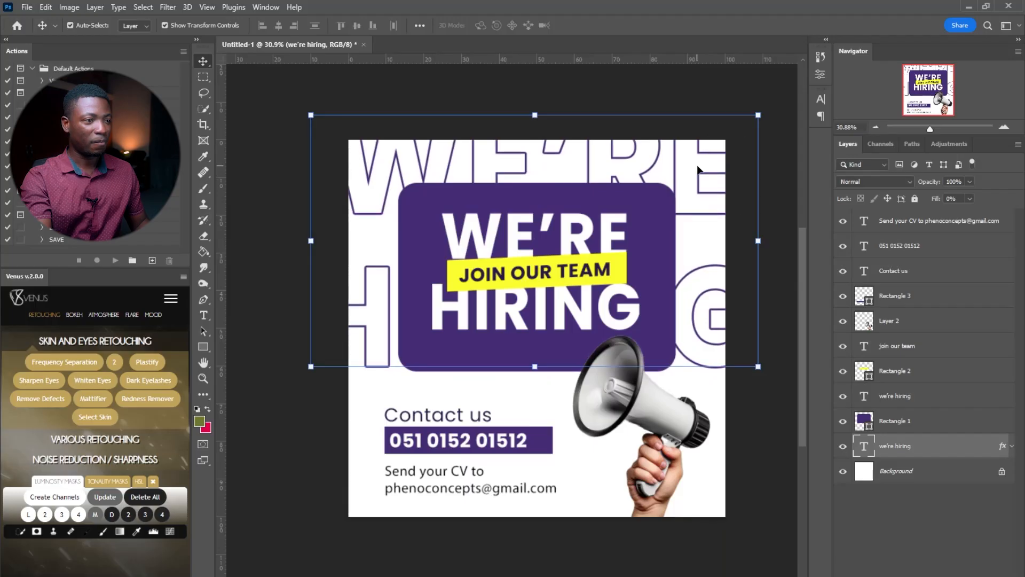
Tighten the outlined WE'RE HIRING headline's leading to 150 pt, then duplicate that text layer
key("t")
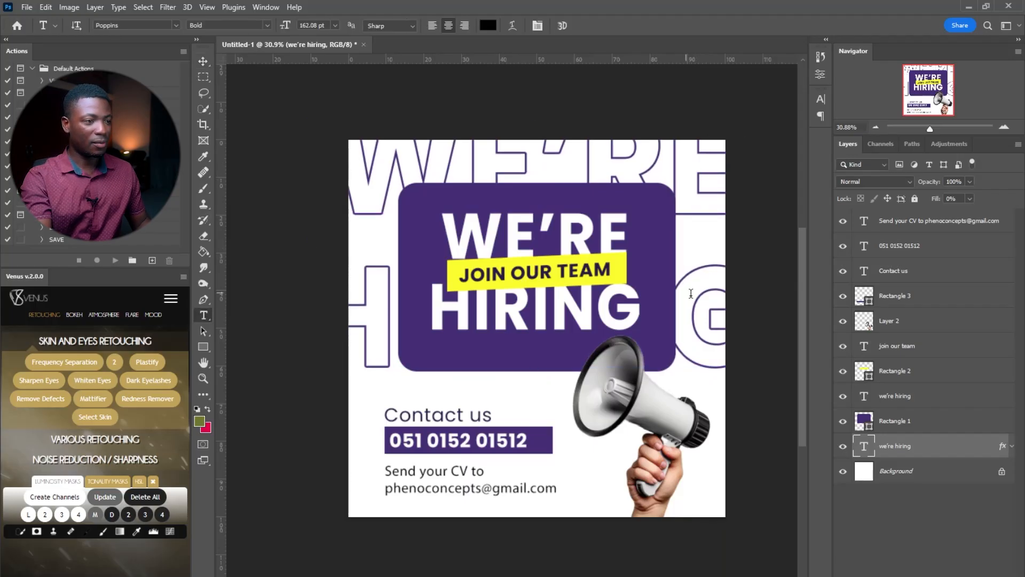
double_click(691, 294)
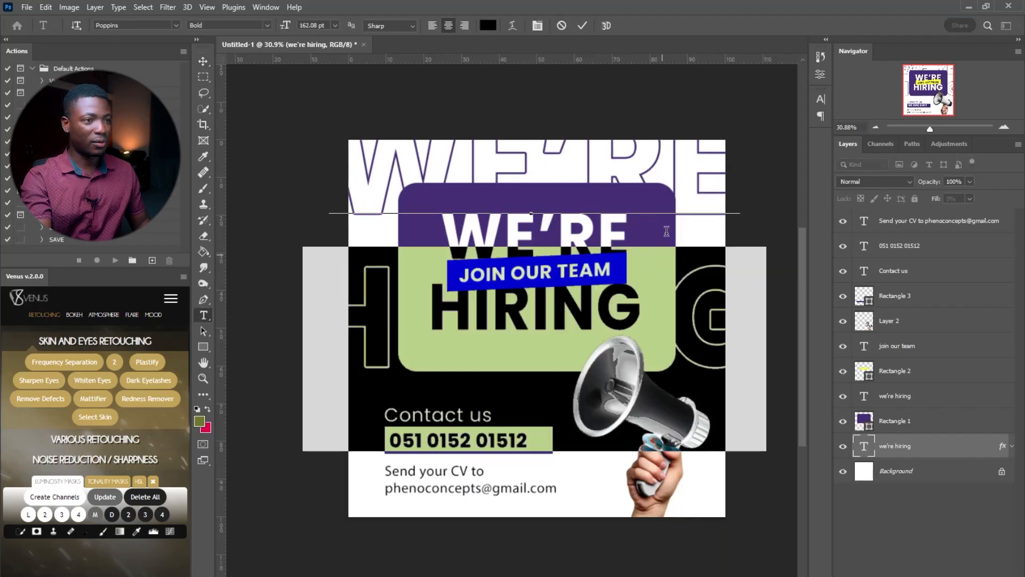
left_click(820, 99)
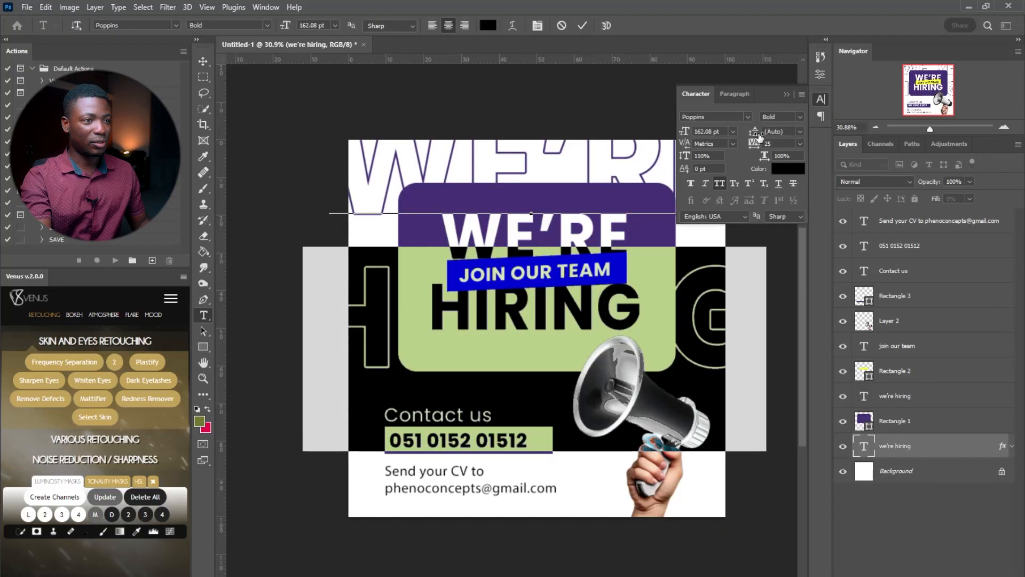
left_click_drag(754, 131, 734, 133)
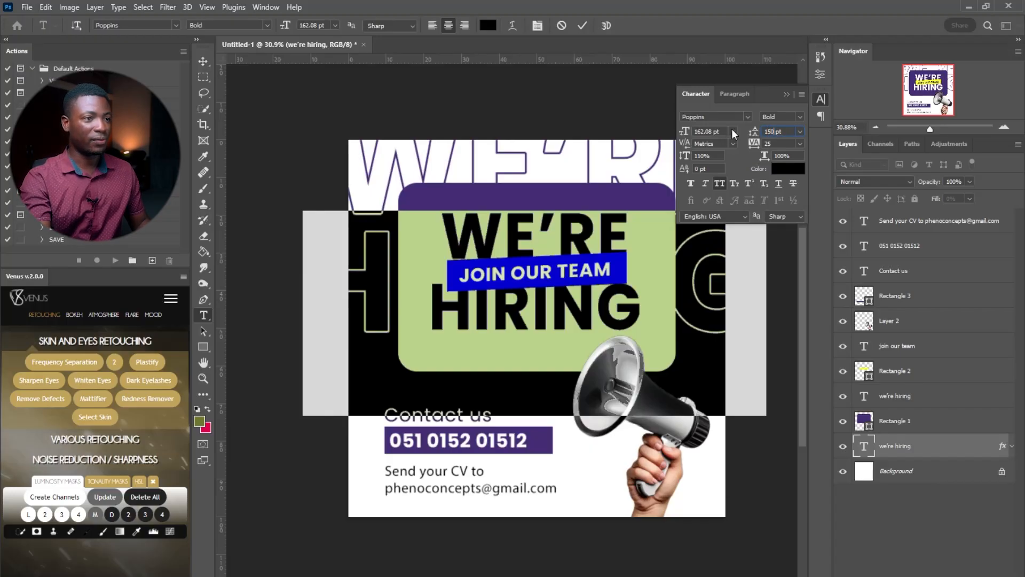
left_click(820, 99)
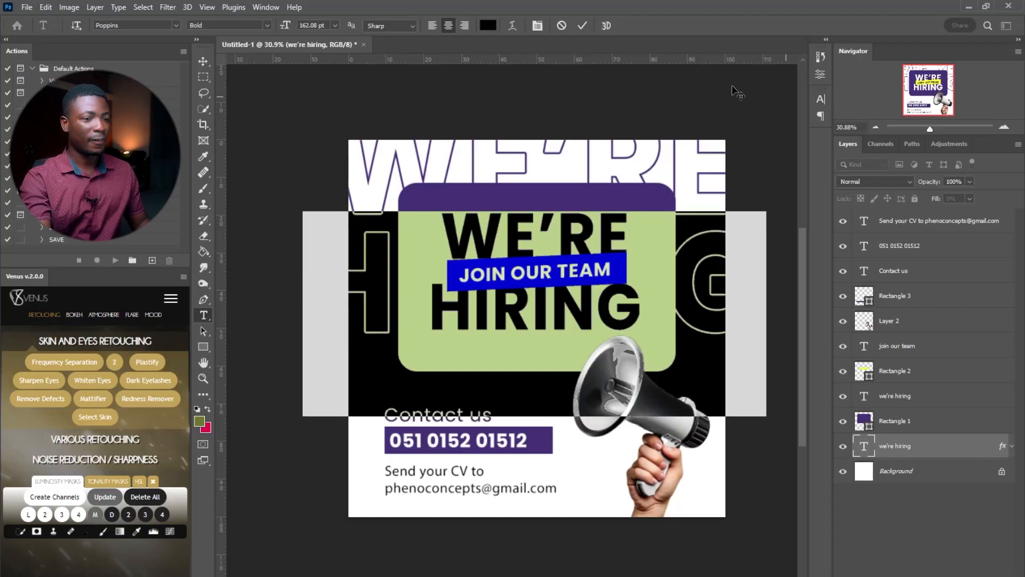
left_click(582, 25)
key("ctrl+j")
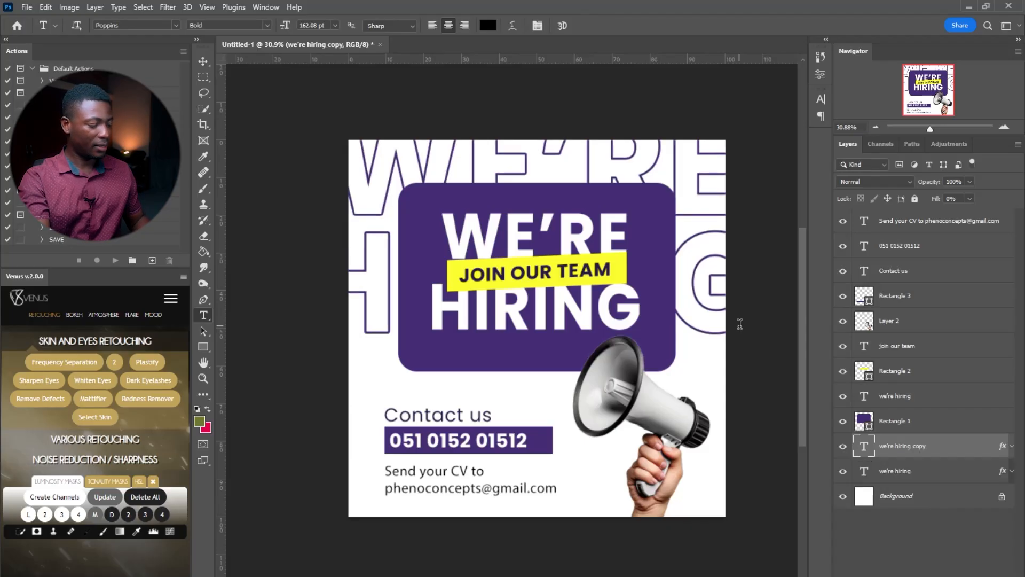
Move the headline copy into the lower half and drop both outlined headlines to 10% opacity
key("v")
left_click_drag(716, 92, 721, 322)
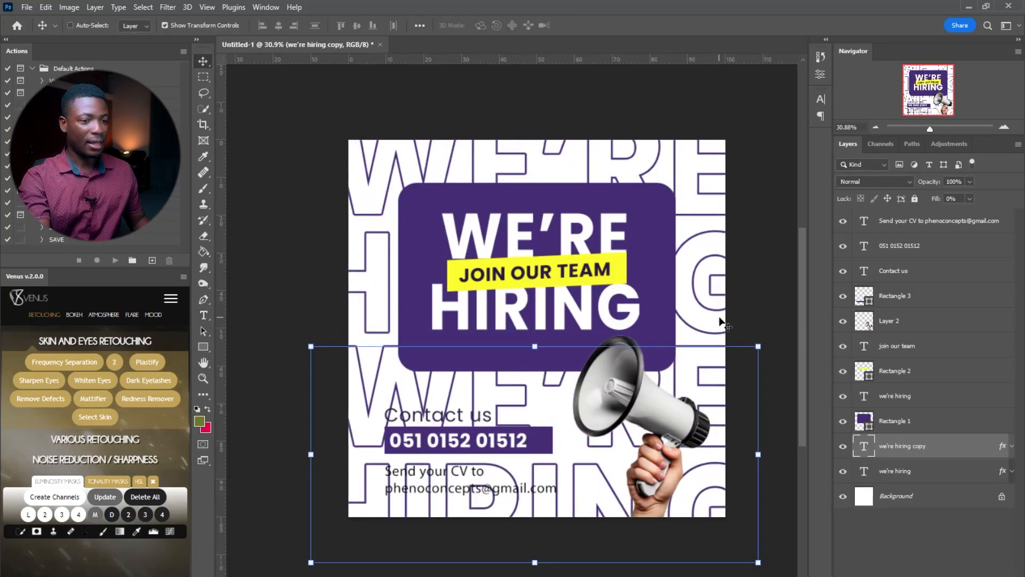
left_click(961, 480, "ctrl")
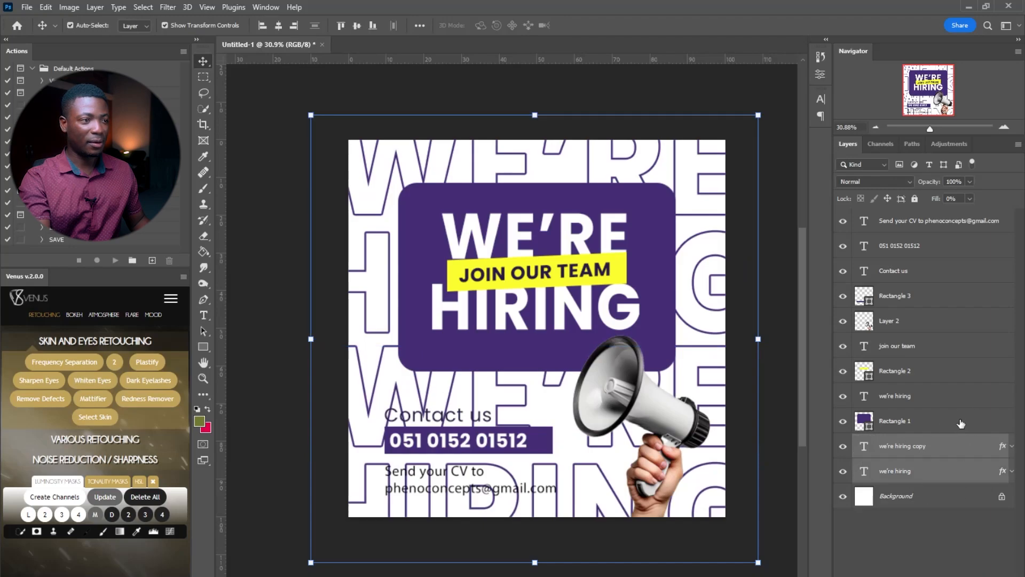
left_click_drag(933, 183, 871, 184)
left_click(950, 182)
type("10")
key("Return")
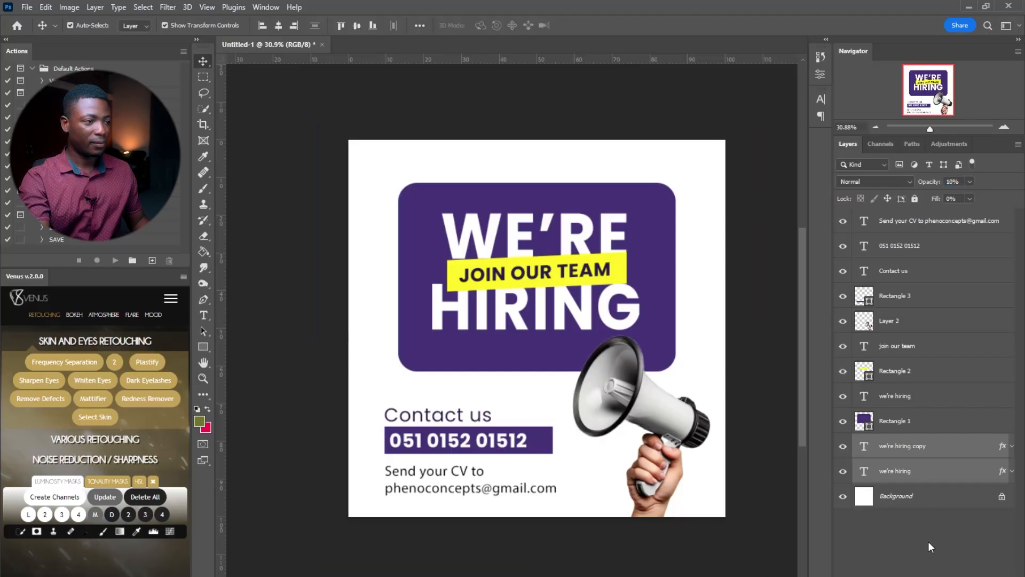
Reselect both outlined headline layers and settle their opacity at 40%
left_click(928, 542)
key("z")
left_click(924, 468)
left_click(932, 455, "shift")
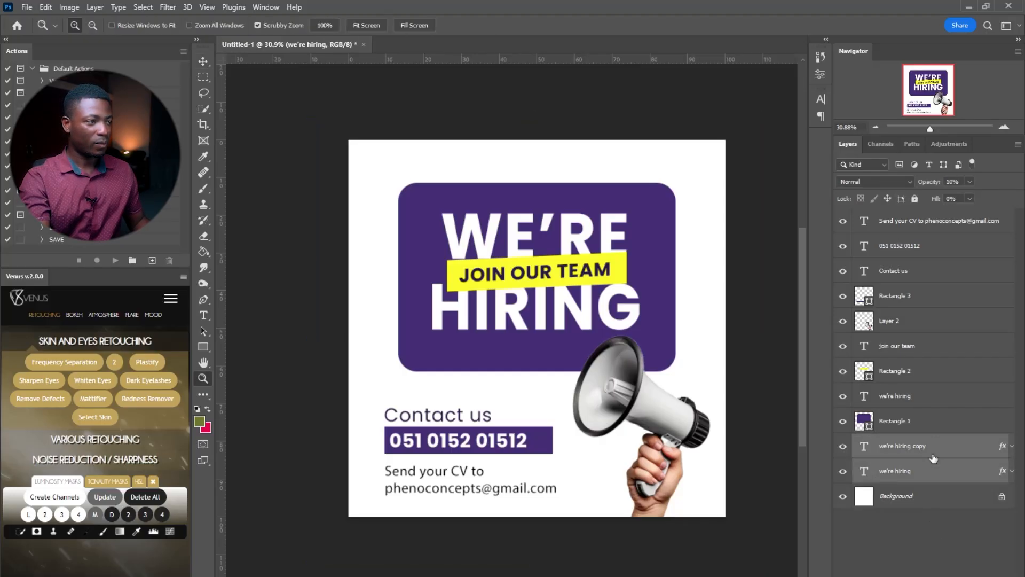
left_click_drag(521, 311, 541, 309)
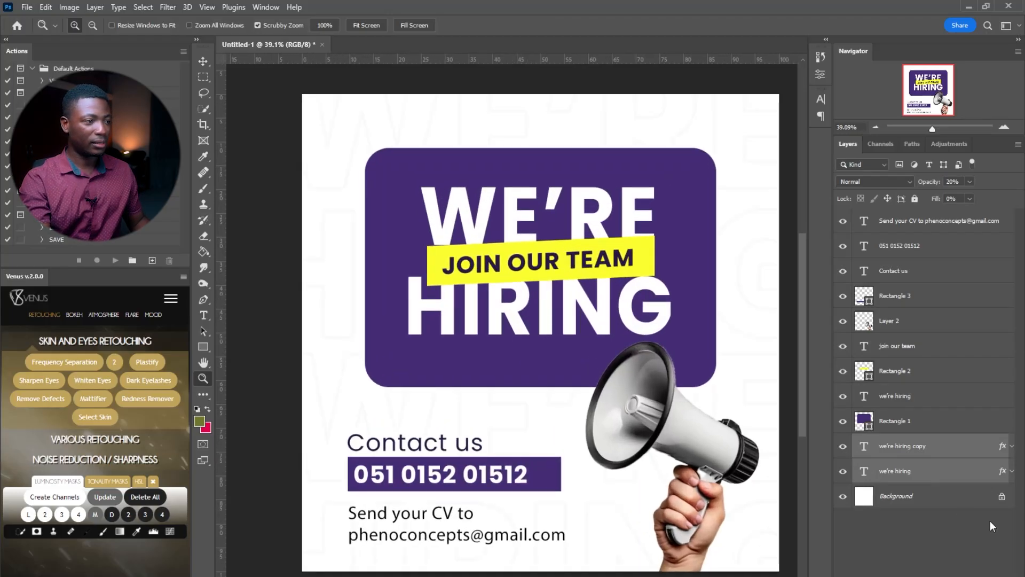
key("5")
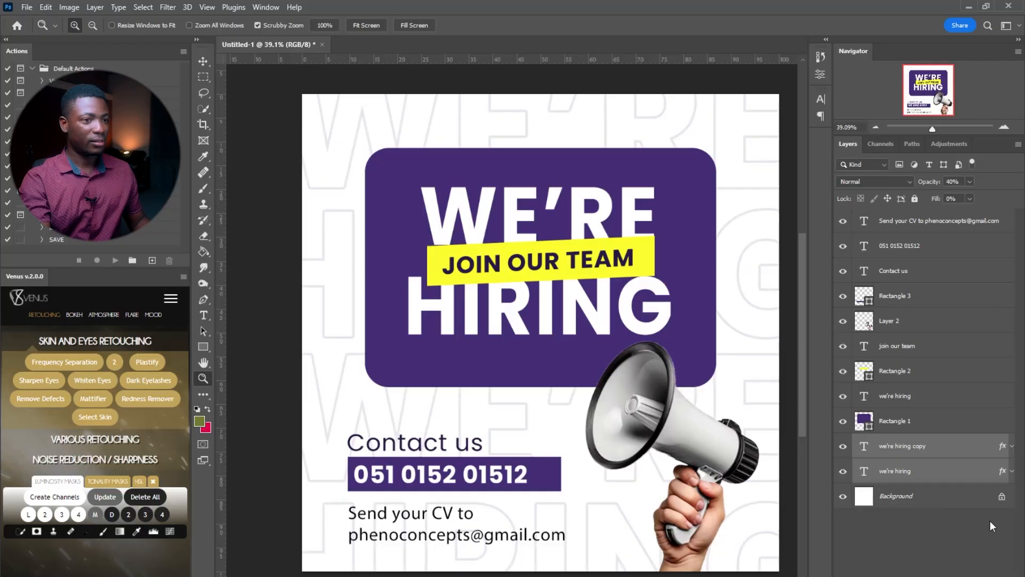
key("5")
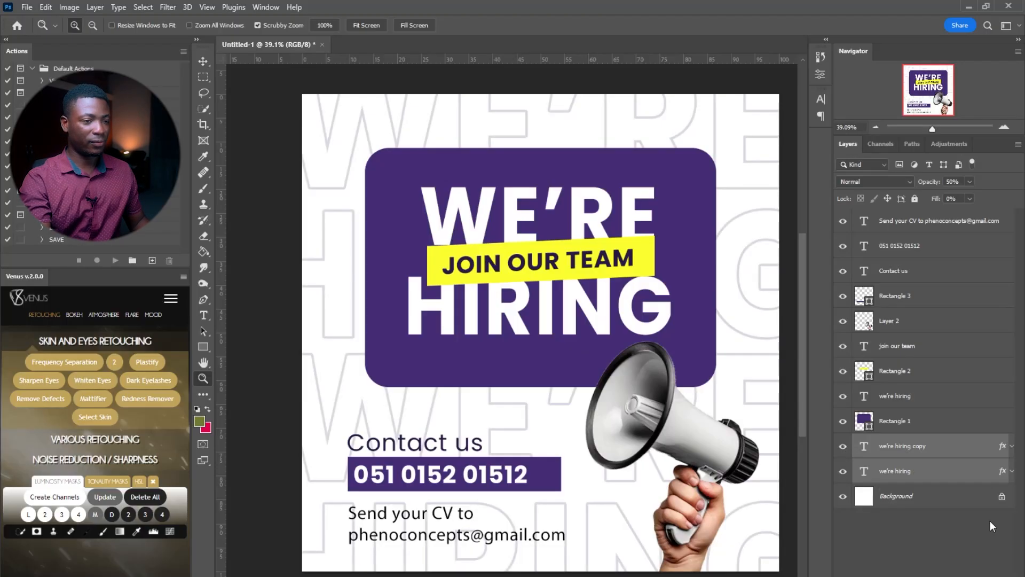
key("4")
Hide and reshow the outlined background text to compare the whole flyer
mouse_move(584, 296)
left_mouse_down()
mouse_move(554, 298)
mouse_move(571, 299)
left_mouse_up()
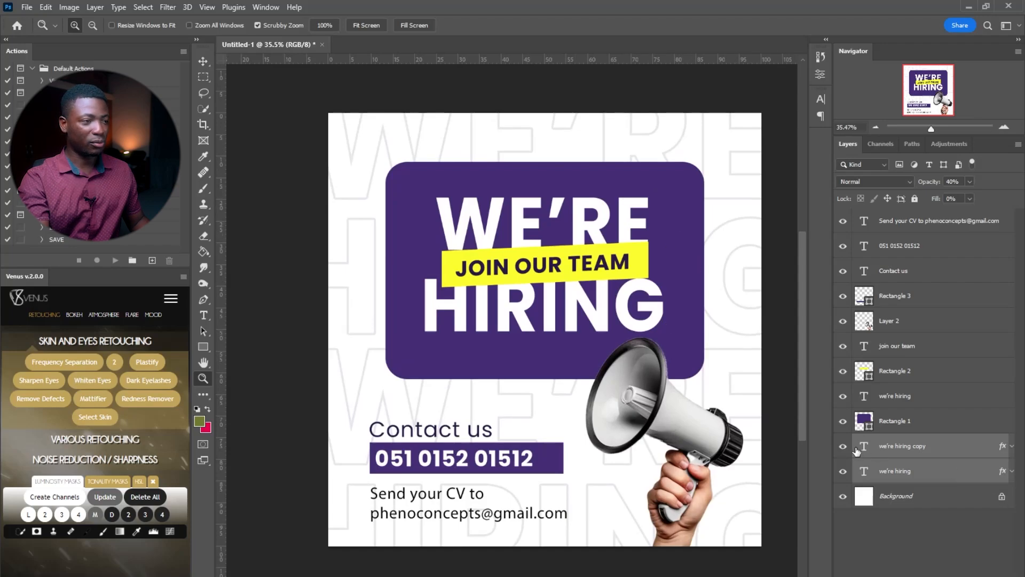
left_click(843, 471)
left_click(843, 450)
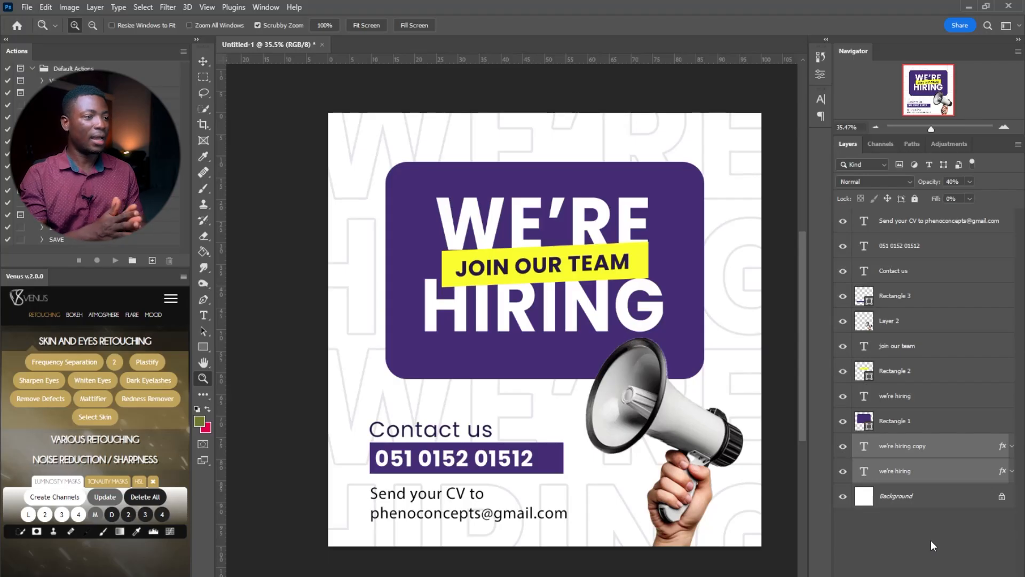